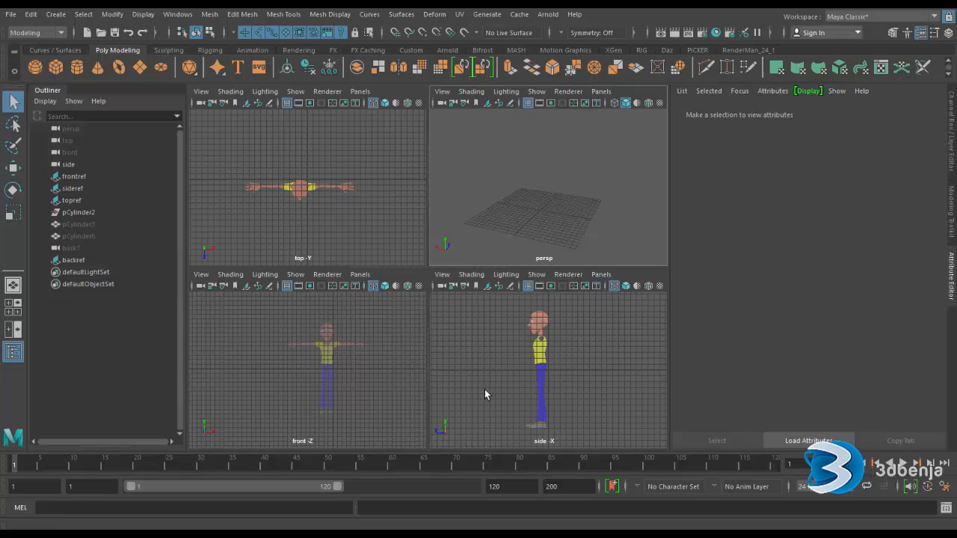
pyautogui.click(365, 351)
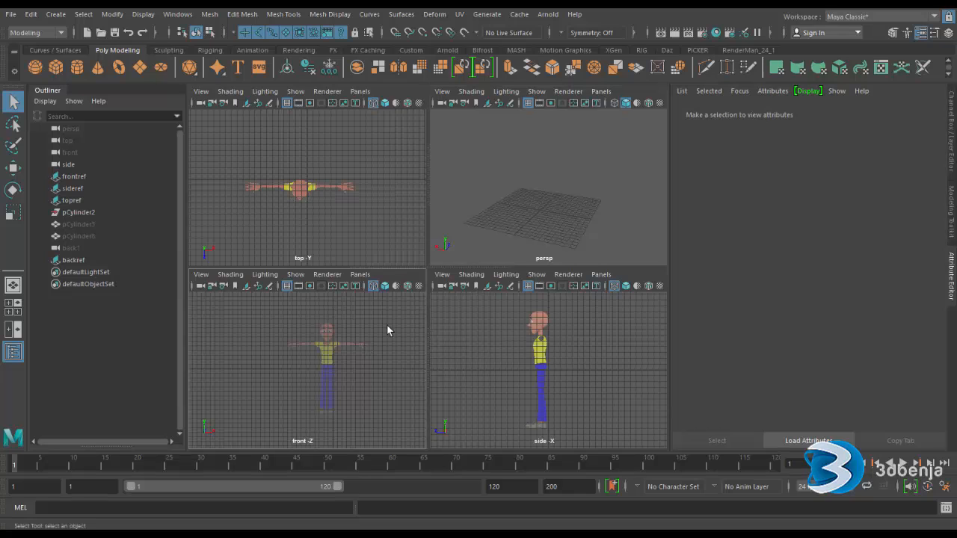
pyautogui.press('space')
pyautogui.scroll(4, 608, 252)
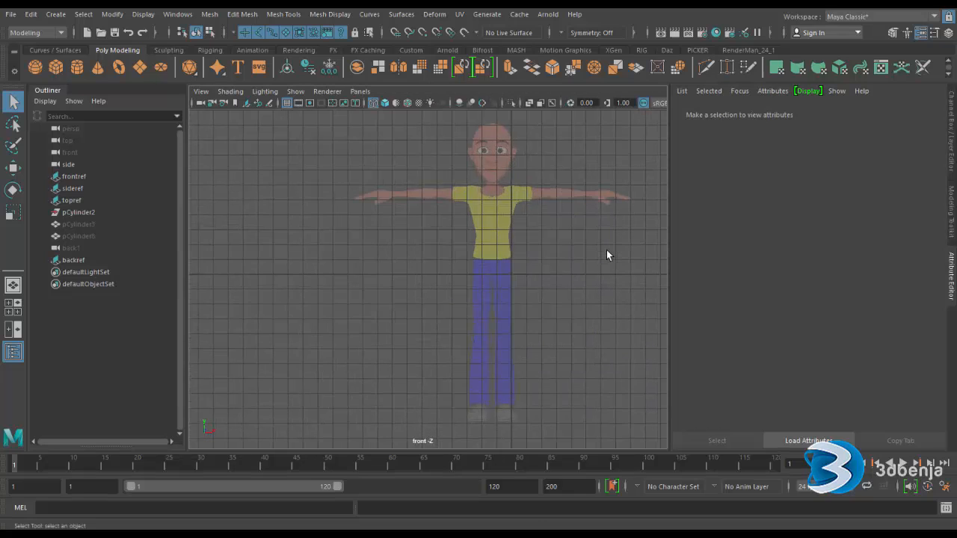
pyautogui.keyDown('alt'); pyautogui.moveTo(608, 271); pyautogui.dragTo(534, 314, button='middle'); pyautogui.keyUp('alt')
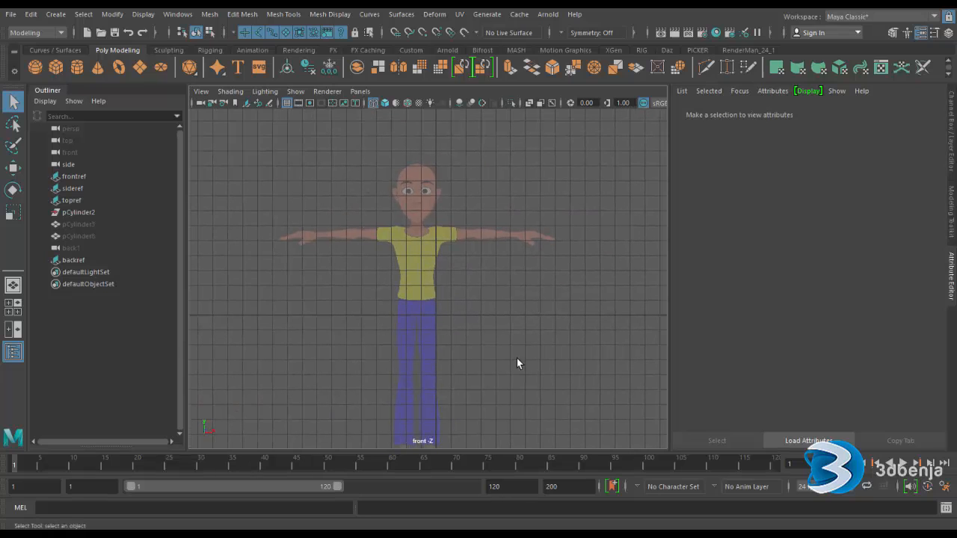
pyautogui.scroll(-2, 555, 274)
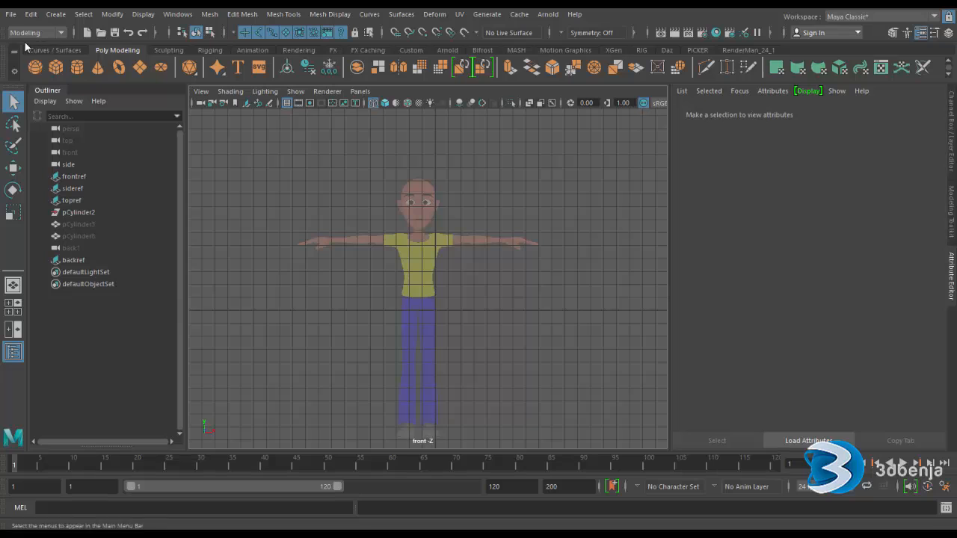
# - Start a new scene without saving the changes to the 01 shirt.ma scene
pyautogui.click(10, 14)
pyautogui.click(37, 35)
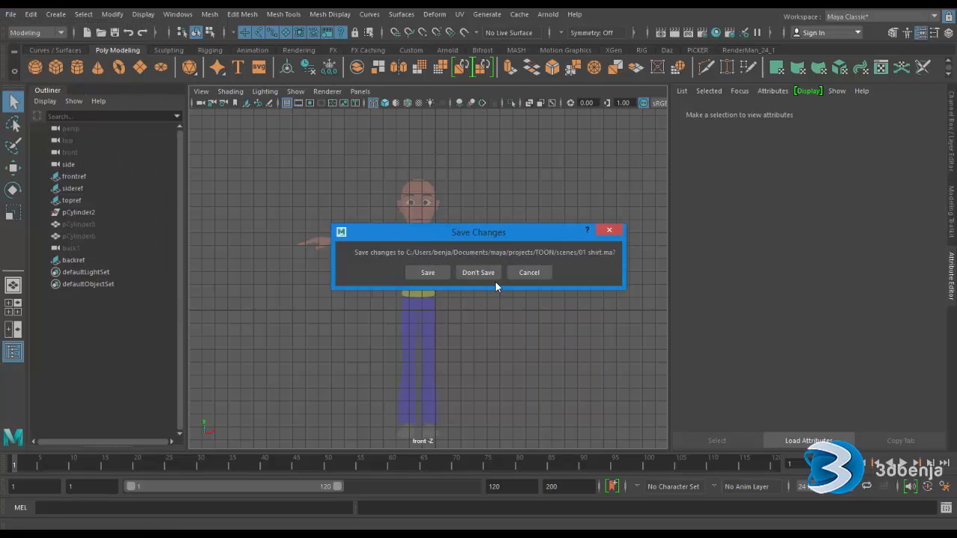
pyautogui.click(486, 272)
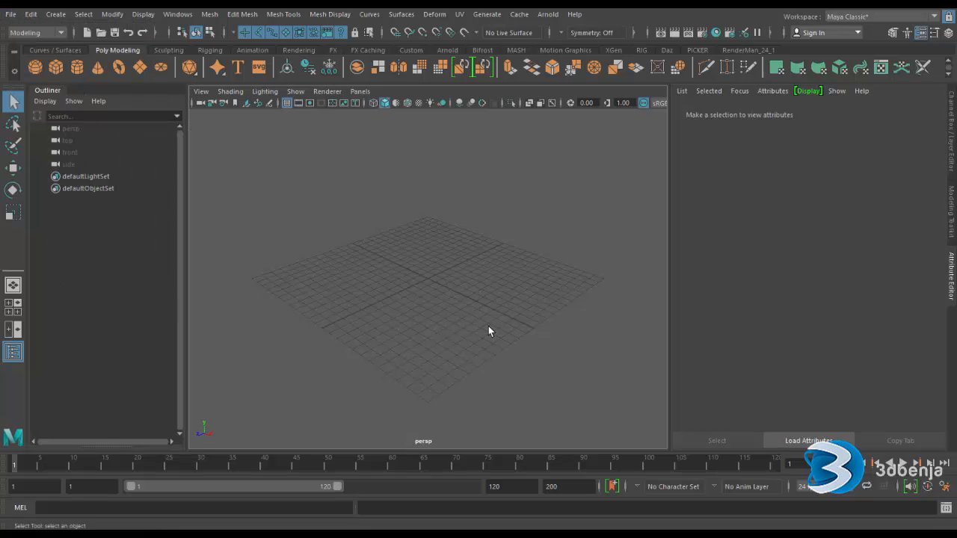
# - Import FRONT.png from the BODY source images folder as an image plane in the front view
pyautogui.press('space')
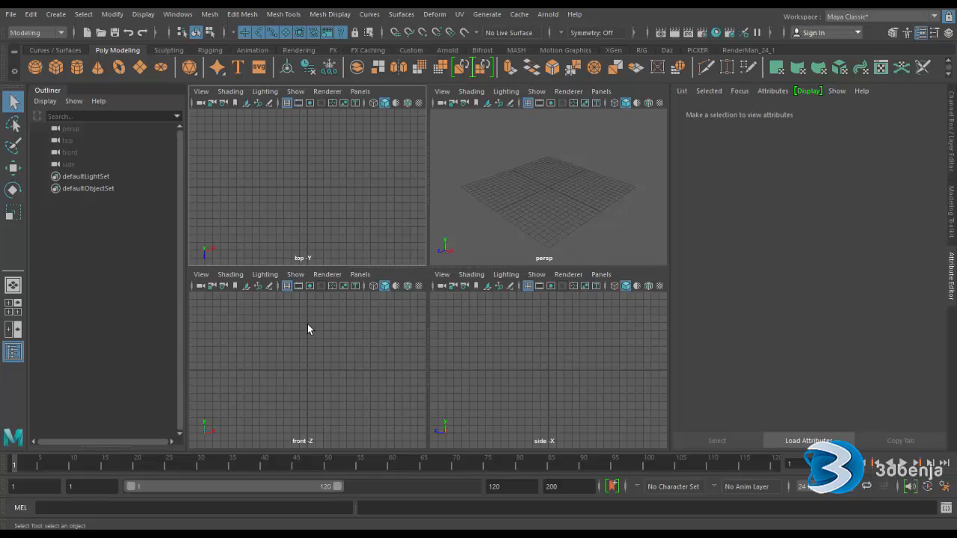
pyautogui.press('space')
pyautogui.click(201, 92)
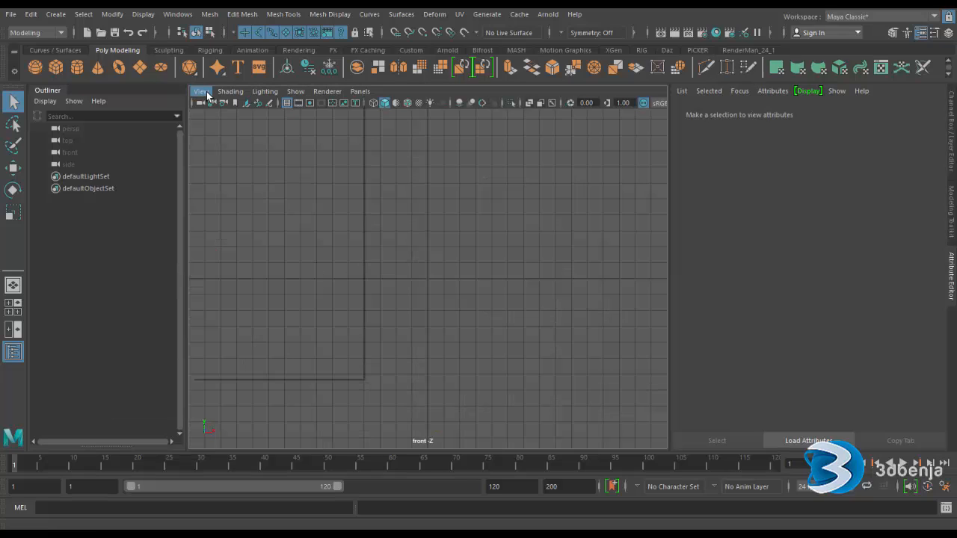
pyautogui.moveTo(299, 358)
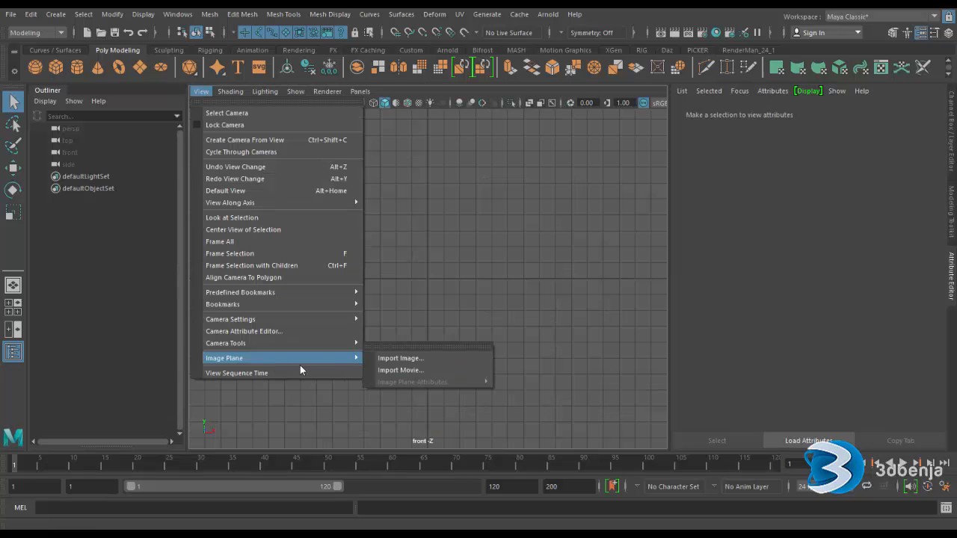
pyautogui.click(397, 360)
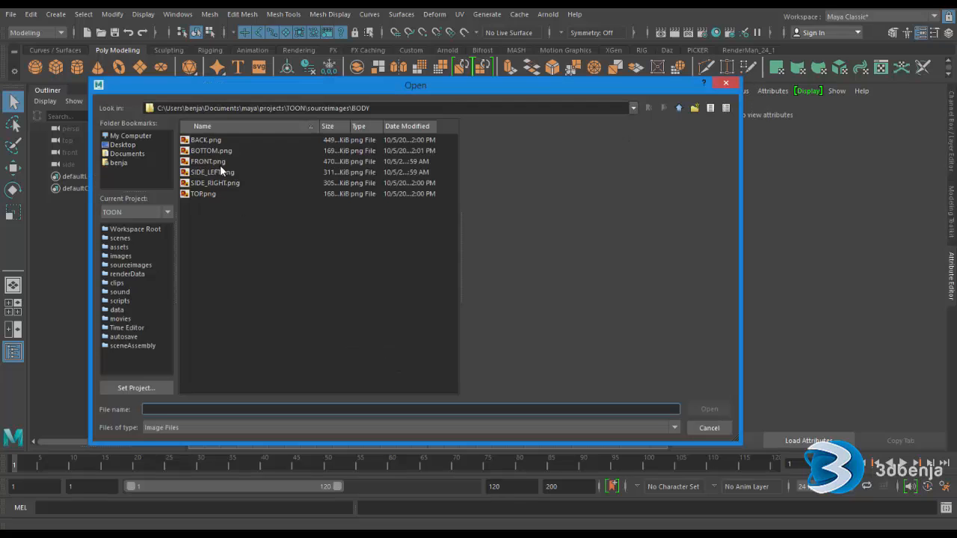
pyautogui.click(215, 163)
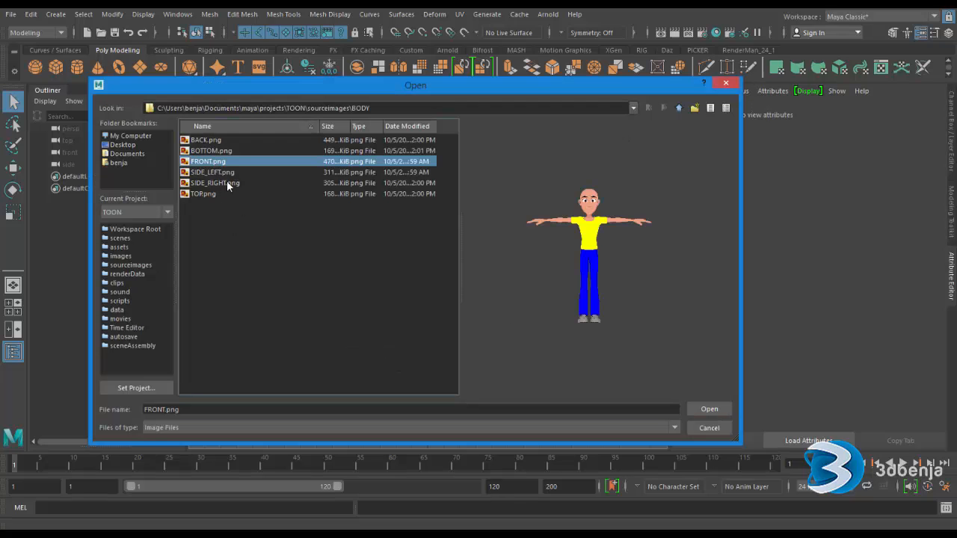
pyautogui.click(703, 408)
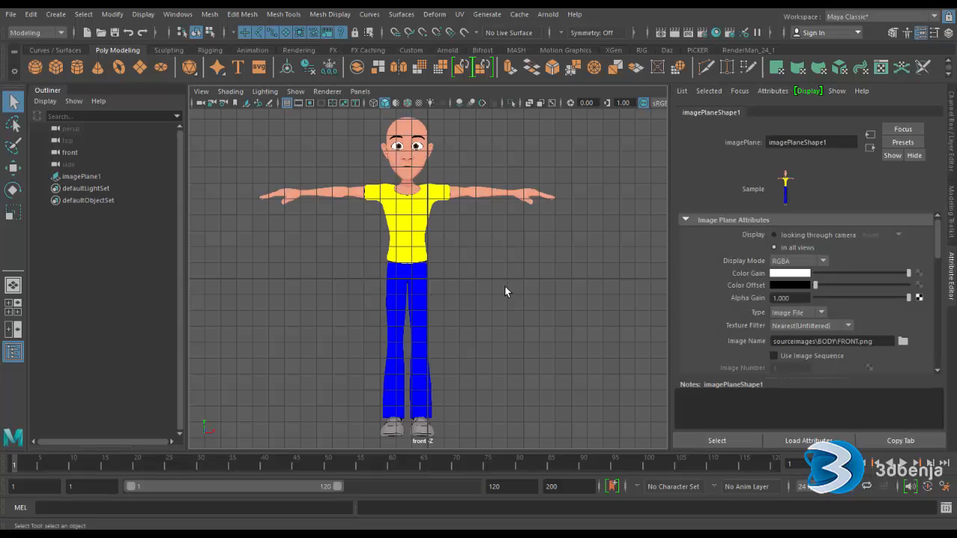
# - Move the front image plane back to about -28.3 cm in Z and rename it frontref
pyautogui.press('space')
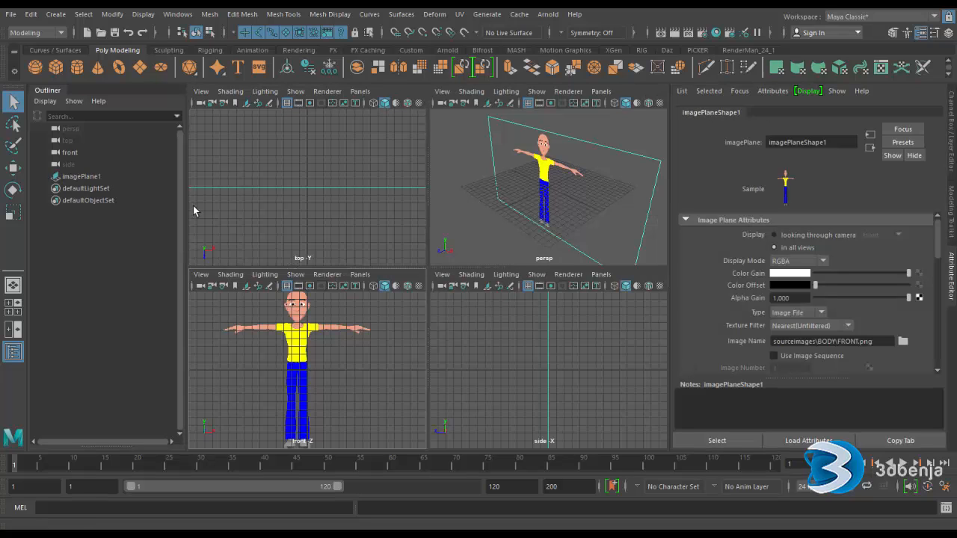
pyautogui.click(13, 169)
pyautogui.moveTo(501, 214); pyautogui.dragTo(602, 172)
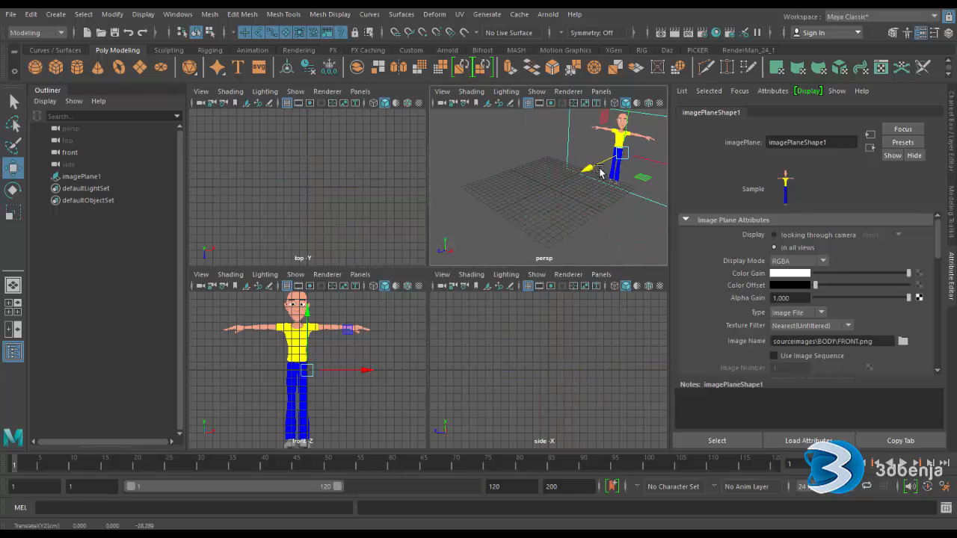
pyautogui.click(86, 178)
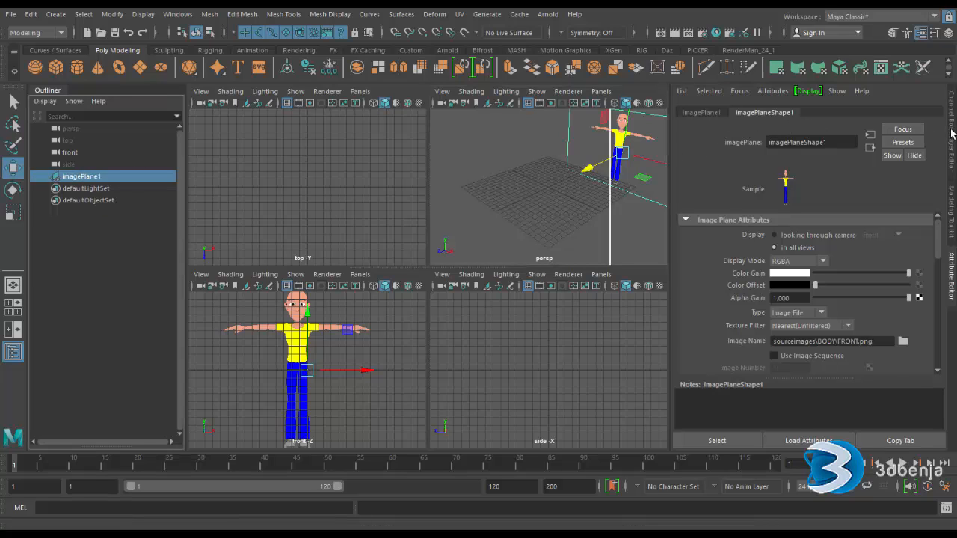
pyautogui.click(952, 135)
pyautogui.doubleClick(819, 116)
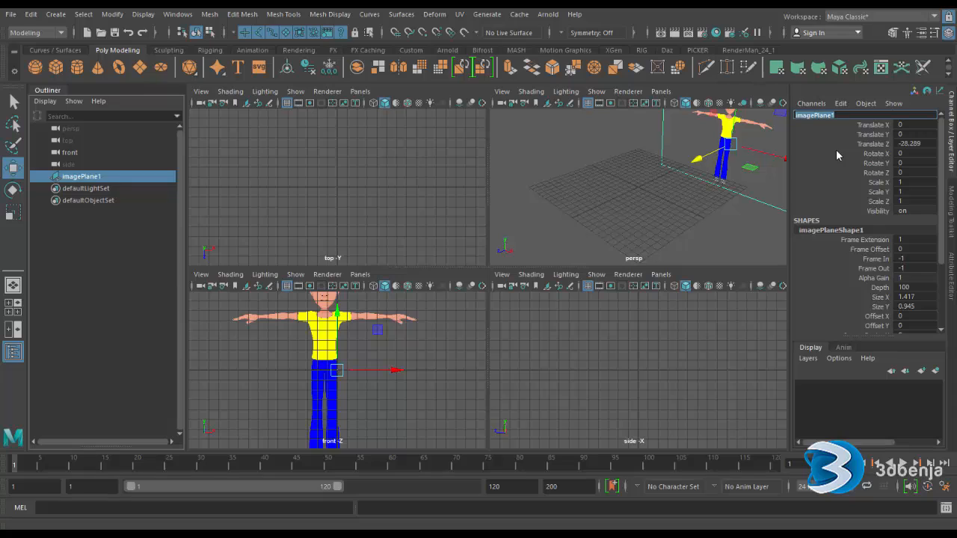
pyautogui.write('frontref')
pyautogui.press('Return')
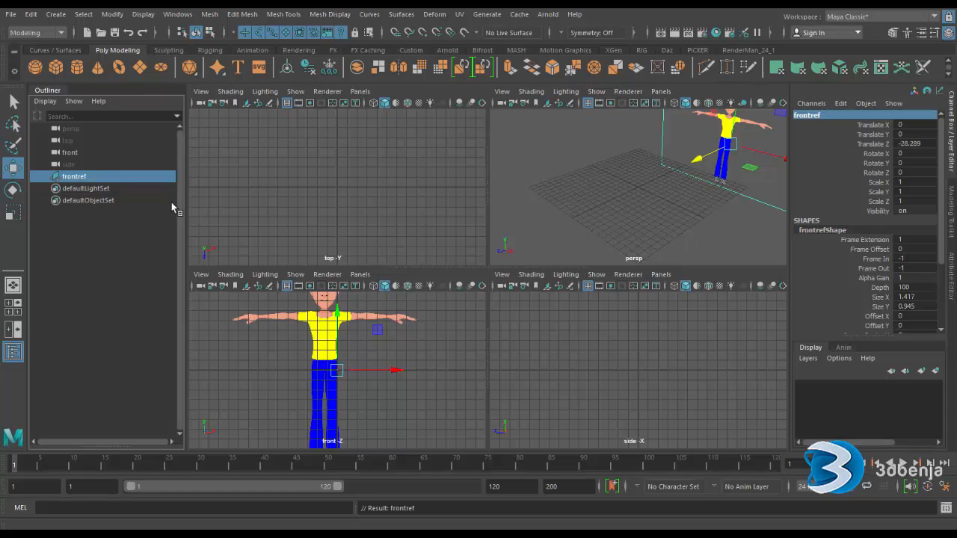
# - Import SIDE_RIGHT.png from the BODY folder as an image plane in the side view
pyautogui.click(563, 349)
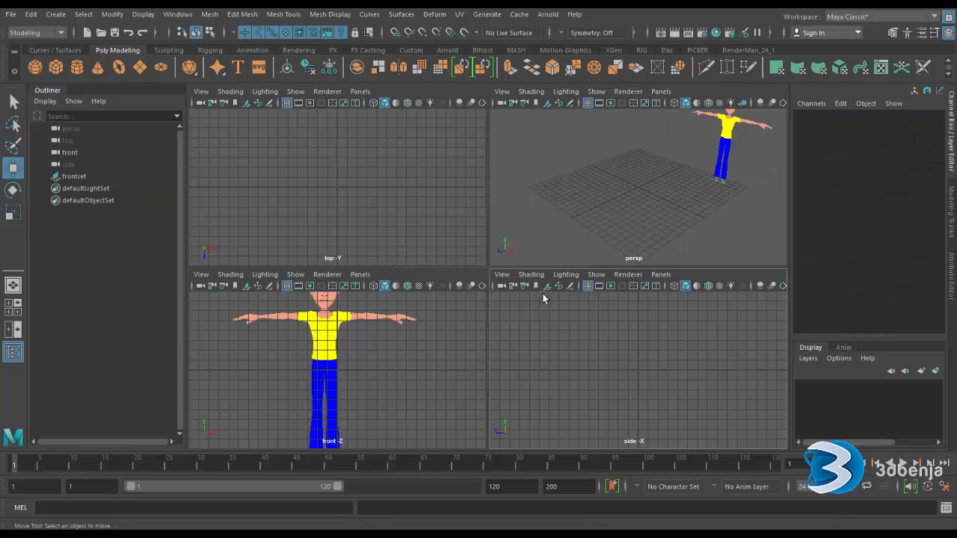
pyautogui.click(502, 274)
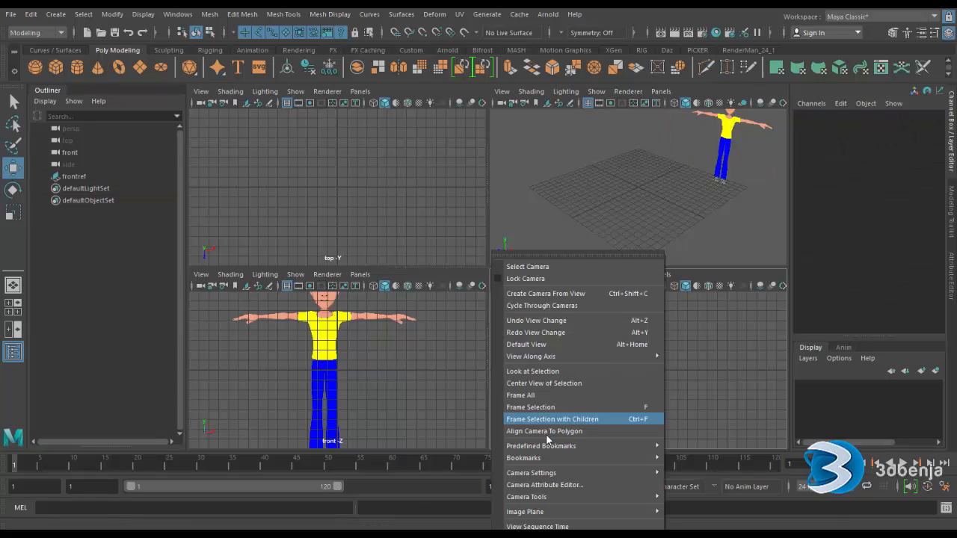
pyautogui.moveTo(580, 512)
pyautogui.click(700, 503)
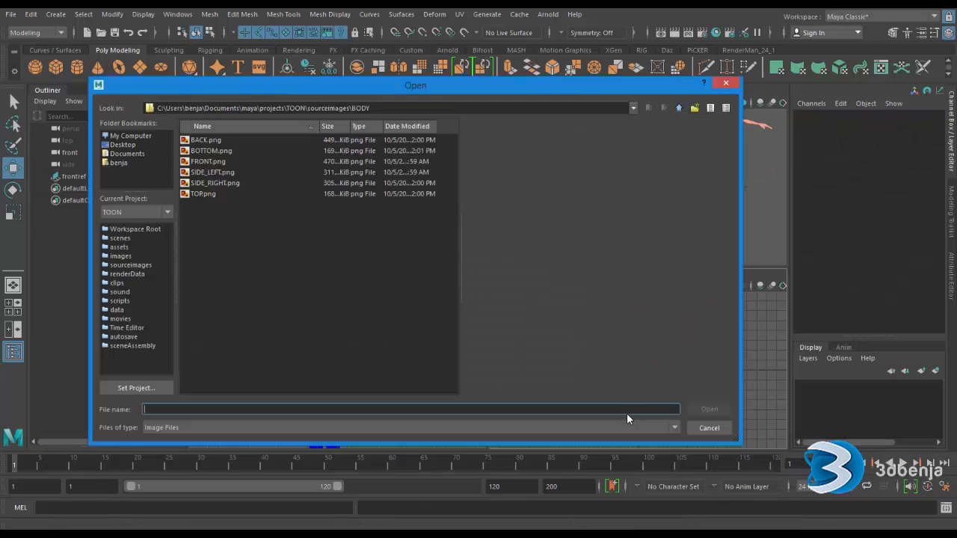
pyautogui.click(224, 182)
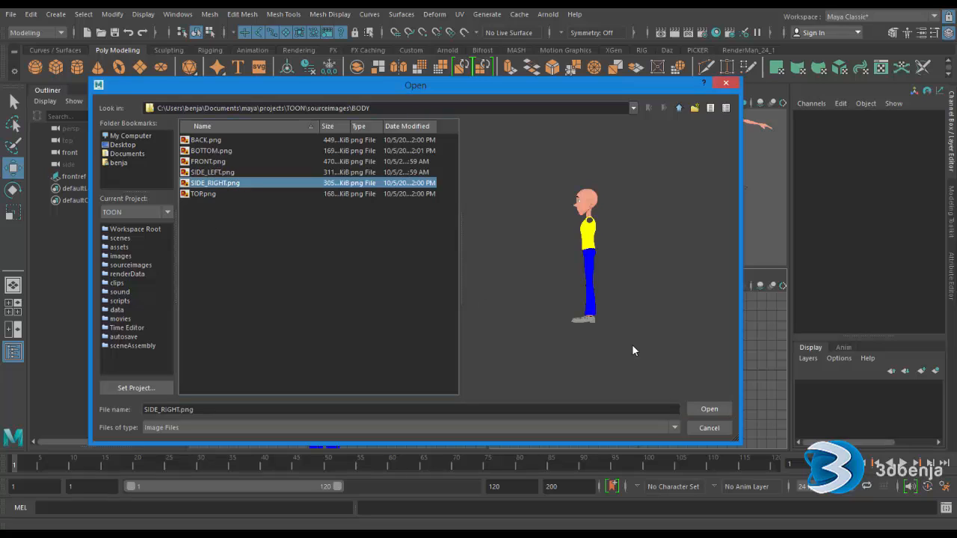
pyautogui.click(709, 410)
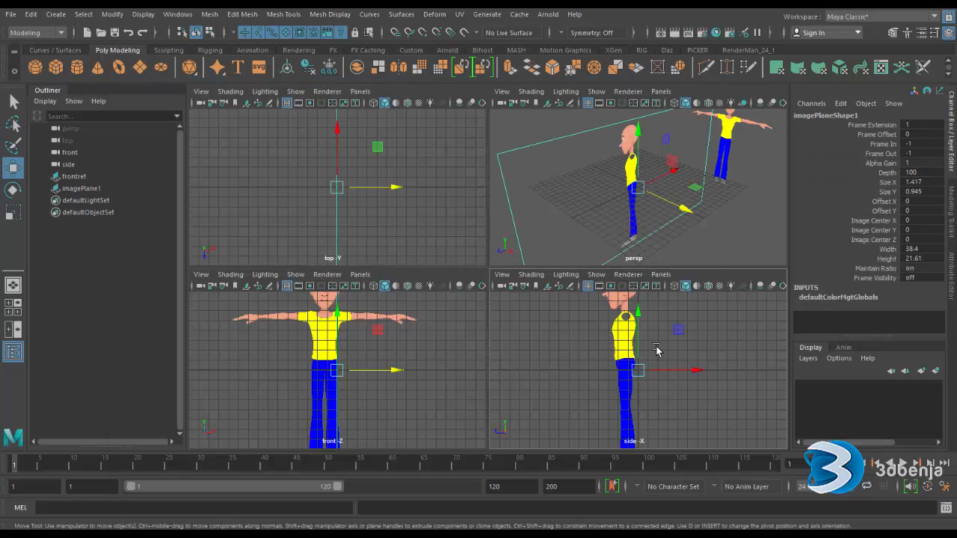
# - Move the side image plane away from the grid to about -23.9 cm in X and rename it sideref
pyautogui.moveTo(686, 210); pyautogui.dragTo(578, 176)
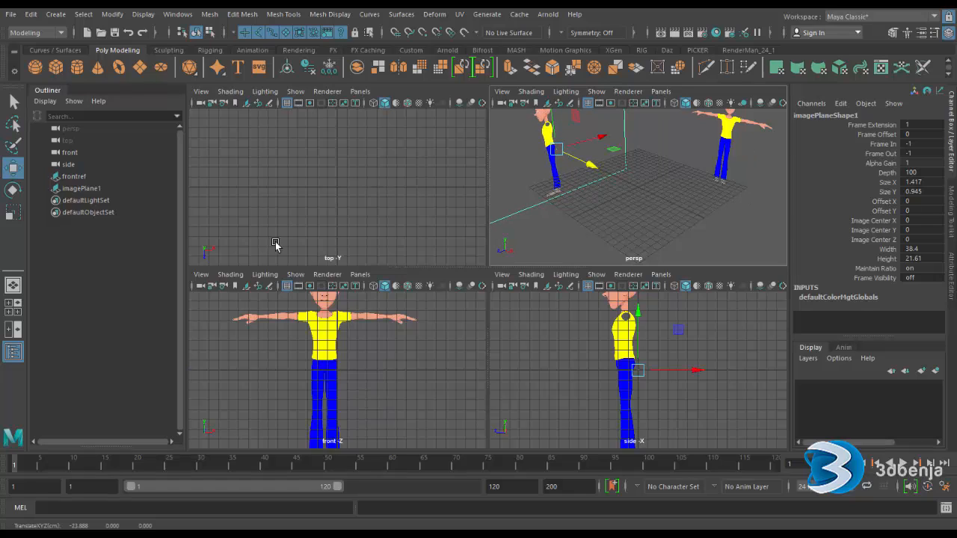
pyautogui.click(81, 190)
pyautogui.click(814, 117)
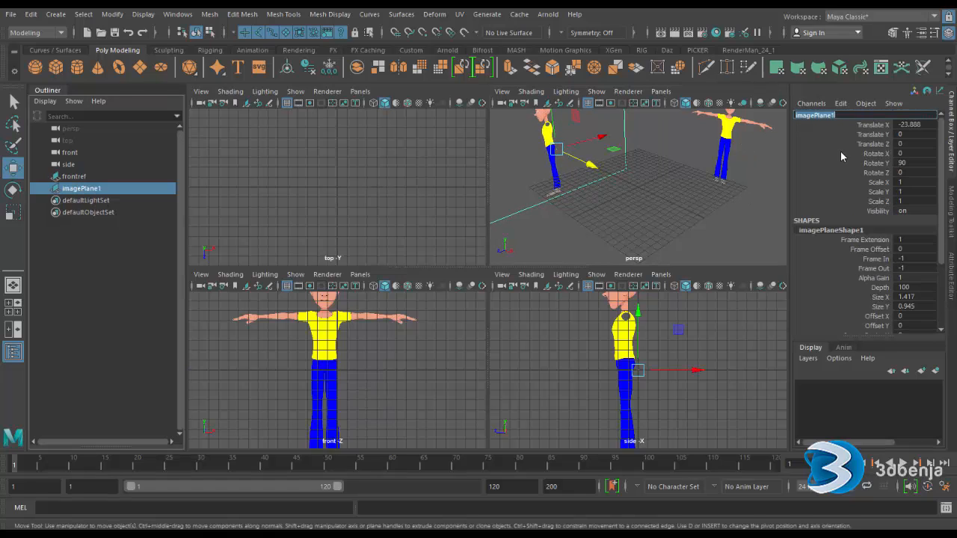
pyautogui.write('sideref')
pyautogui.press('Return')
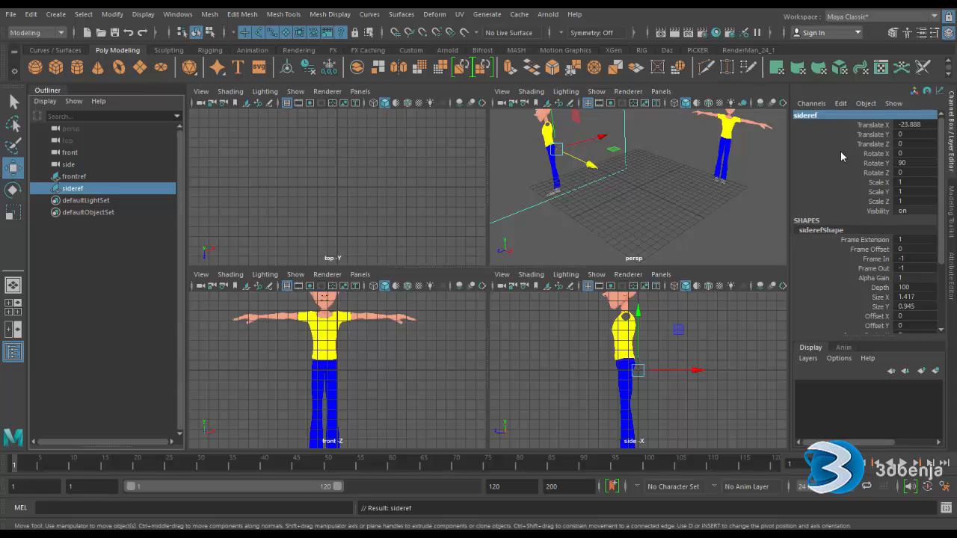
# - Import TOP.png from the BODY folder as an image plane in the top view
pyautogui.click(12, 14)
pyautogui.click(336, 252)
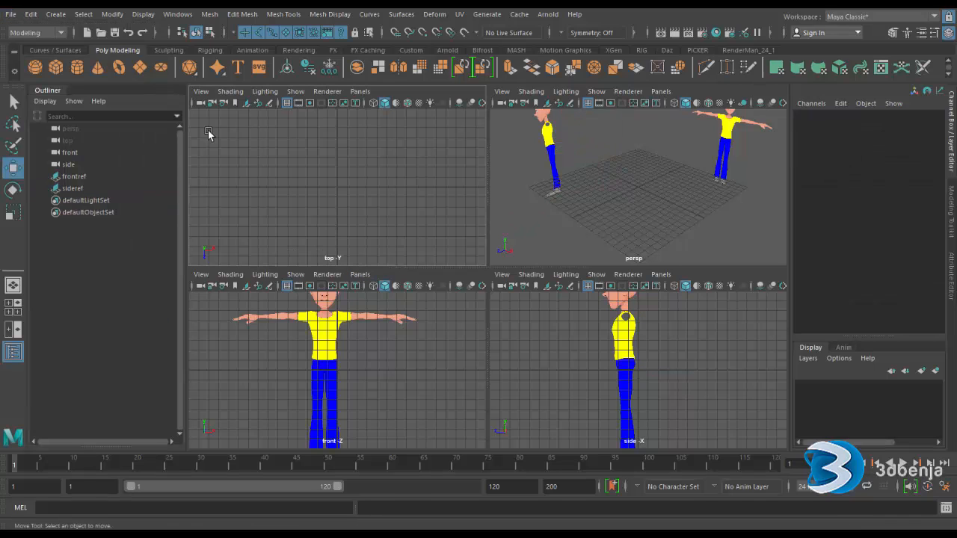
pyautogui.click(201, 92)
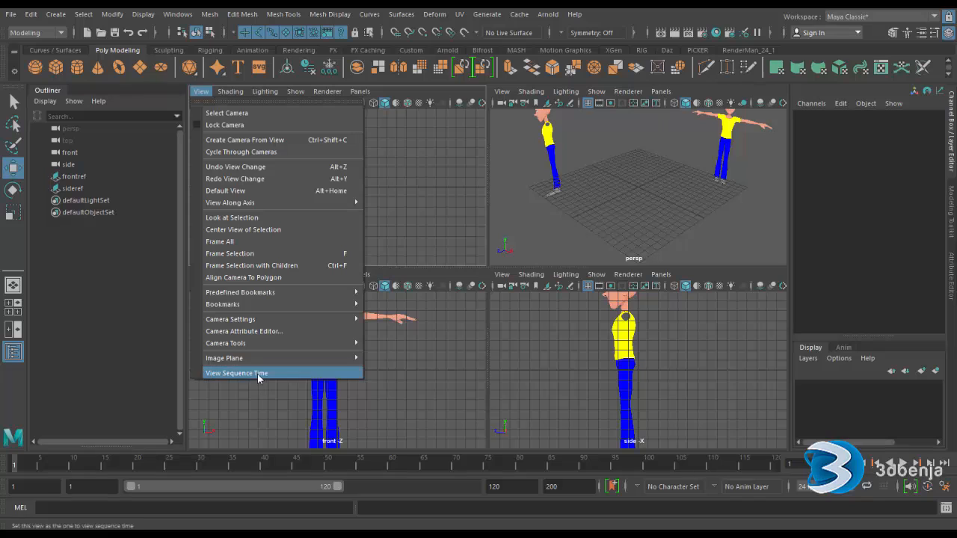
pyautogui.moveTo(270, 359)
pyautogui.click(403, 368)
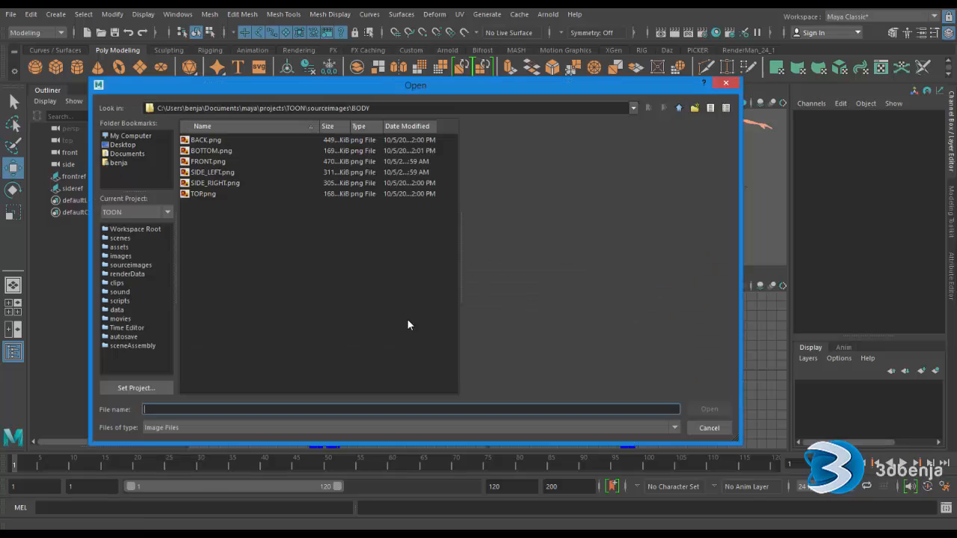
pyautogui.click(203, 194)
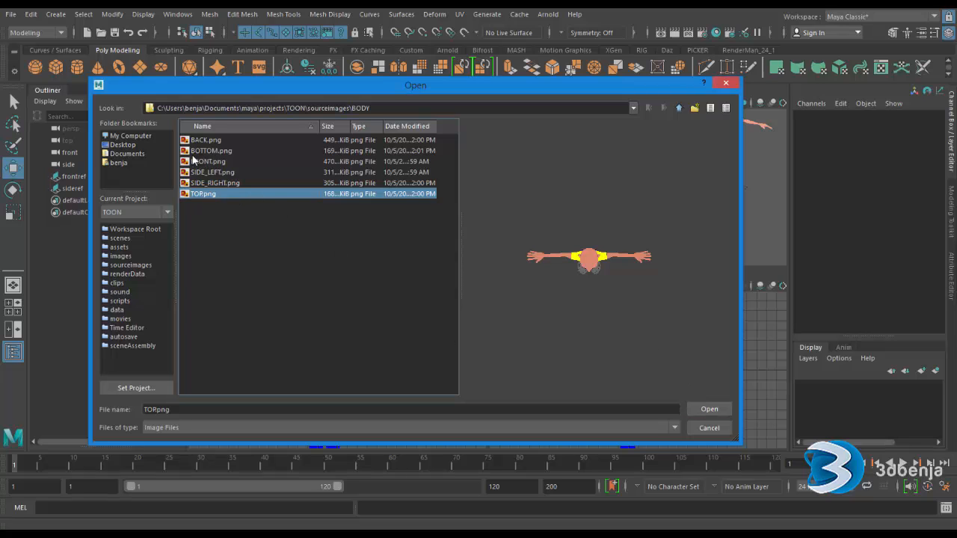
pyautogui.click(705, 409)
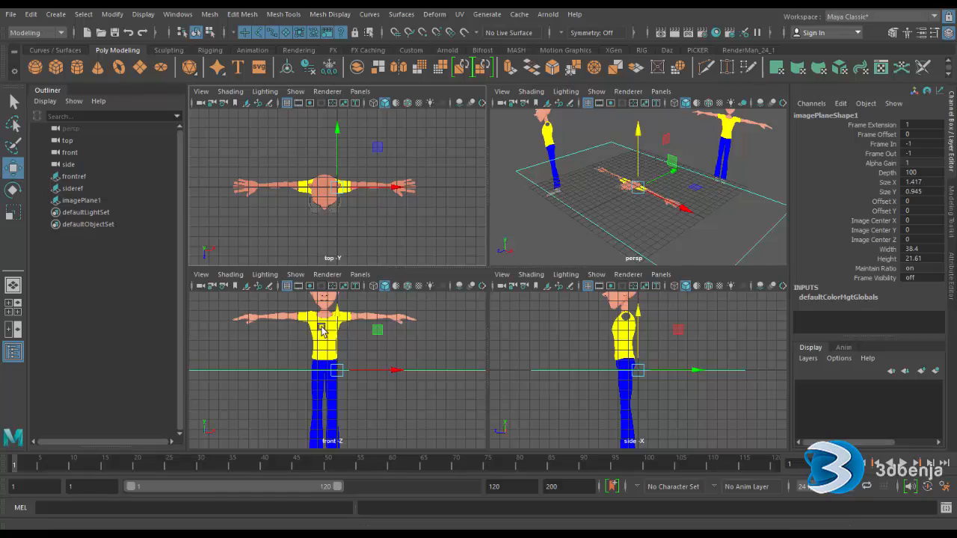
# - Lower the top image plane below the character's feet to about -10.5 cm in Y and rename it topref
pyautogui.scroll(-3, 356, 340)
pyautogui.moveTo(338, 314); pyautogui.dragTo(359, 383)
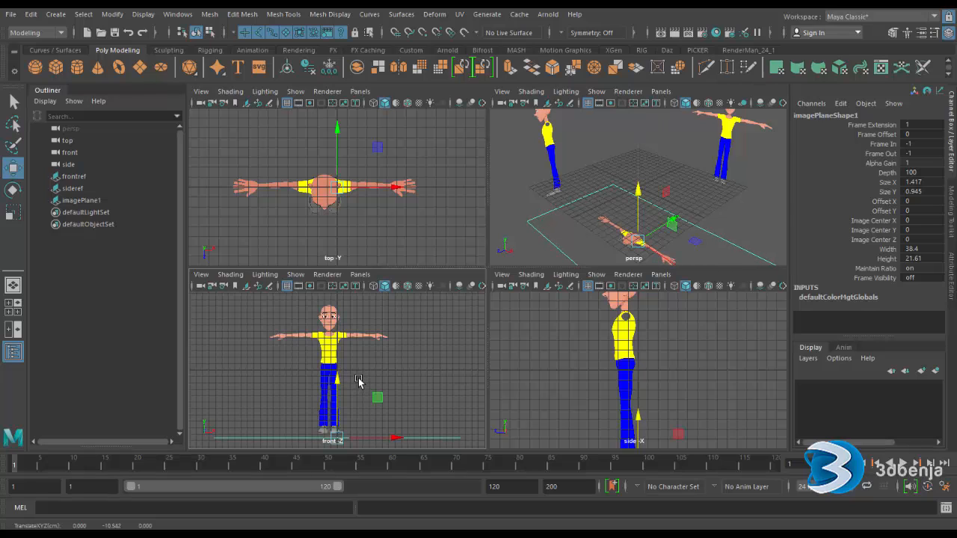
pyautogui.click(90, 201)
pyautogui.click(815, 116)
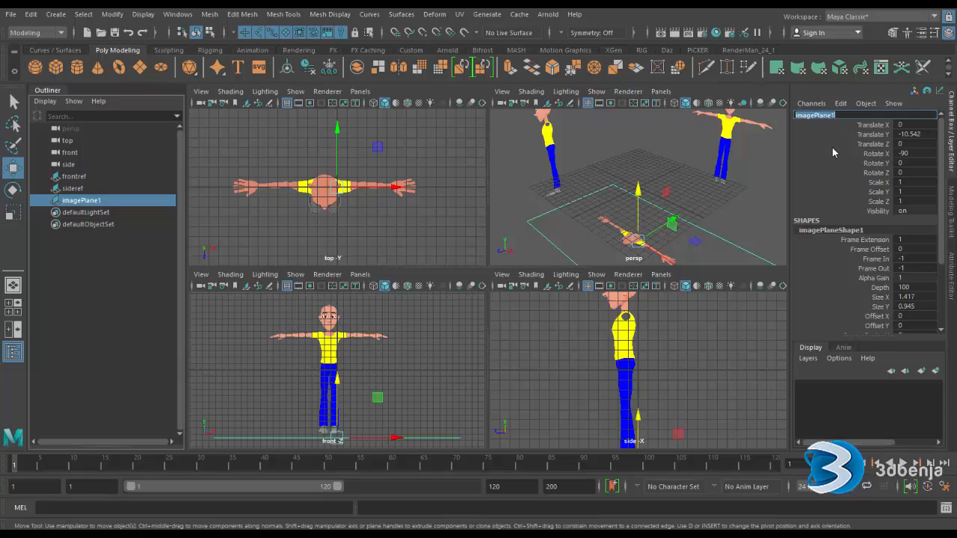
pyautogui.write('topp')
pyautogui.write('ef')
pyautogui.press('Return')
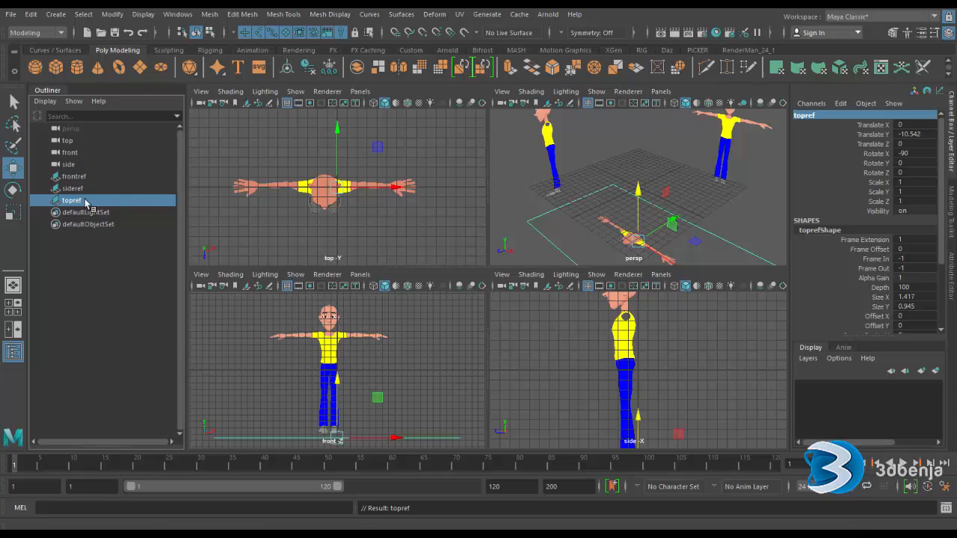
# - Hide the top, front and side cameras in the scene
pyautogui.click(71, 140)
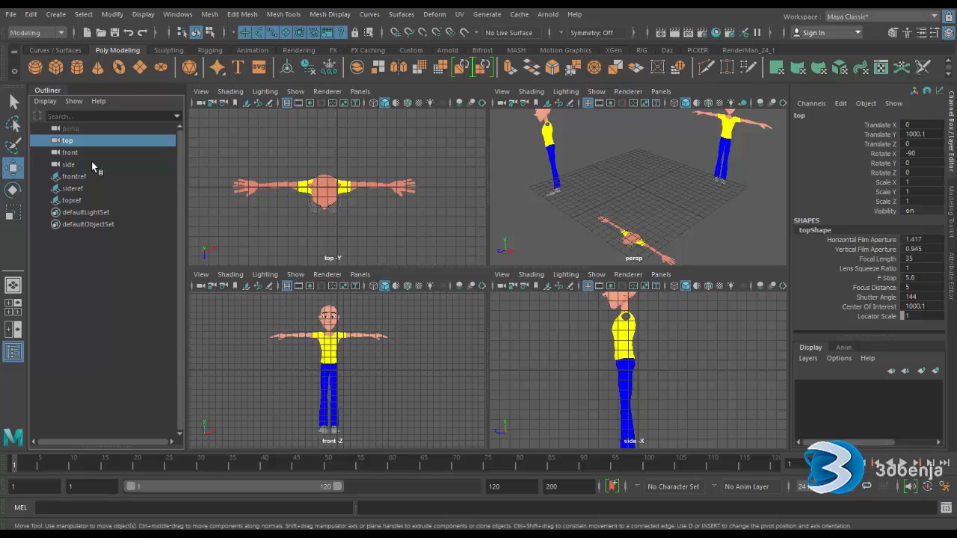
pyautogui.press('h')
pyautogui.click(69, 153)
pyautogui.press('h')
pyautogui.click(68, 165)
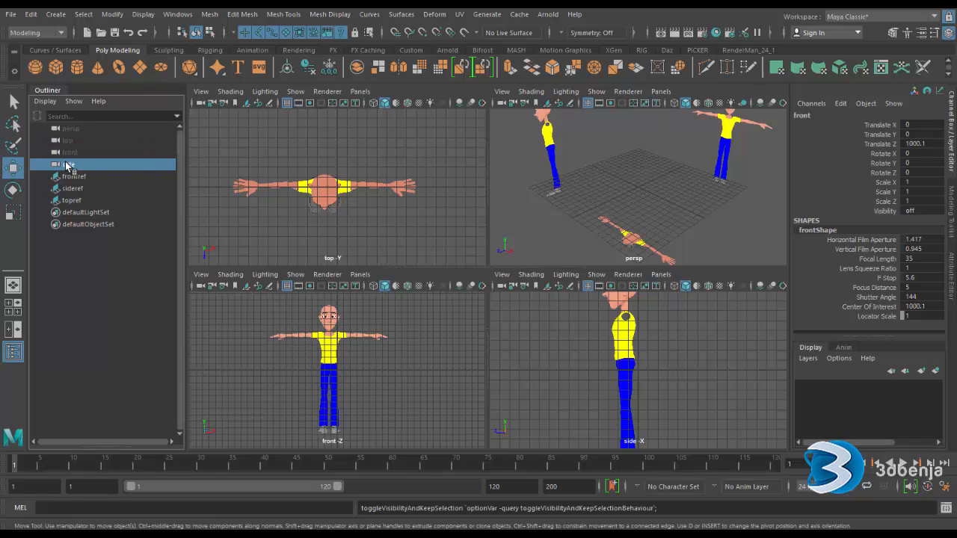
pyautogui.press('h')
pyautogui.click(109, 284)
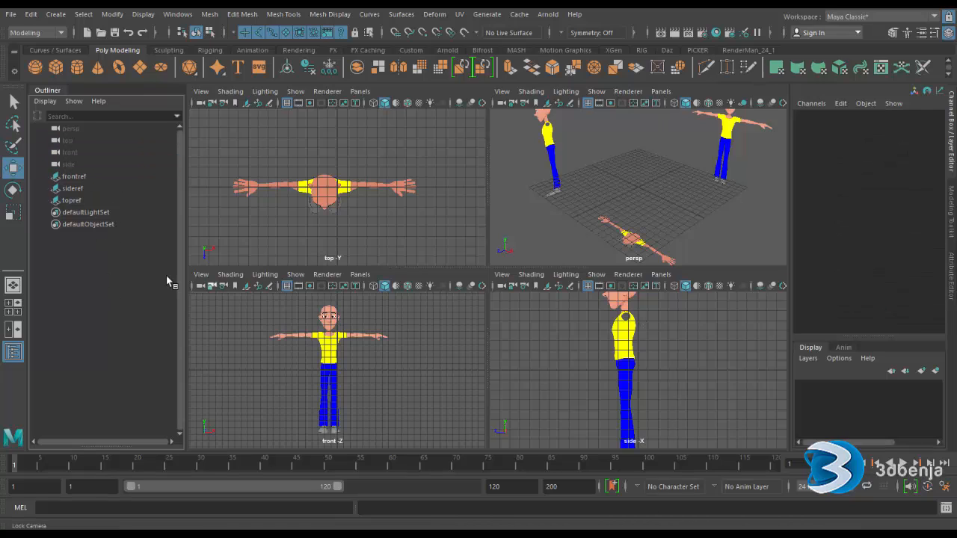
# - Put frontref, sideref and topref on a new display layer and toggle the layer's visibility off and back on
pyautogui.click(84, 178)
pyautogui.keyDown('shift'); pyautogui.click(82, 202); pyautogui.keyUp('shift')
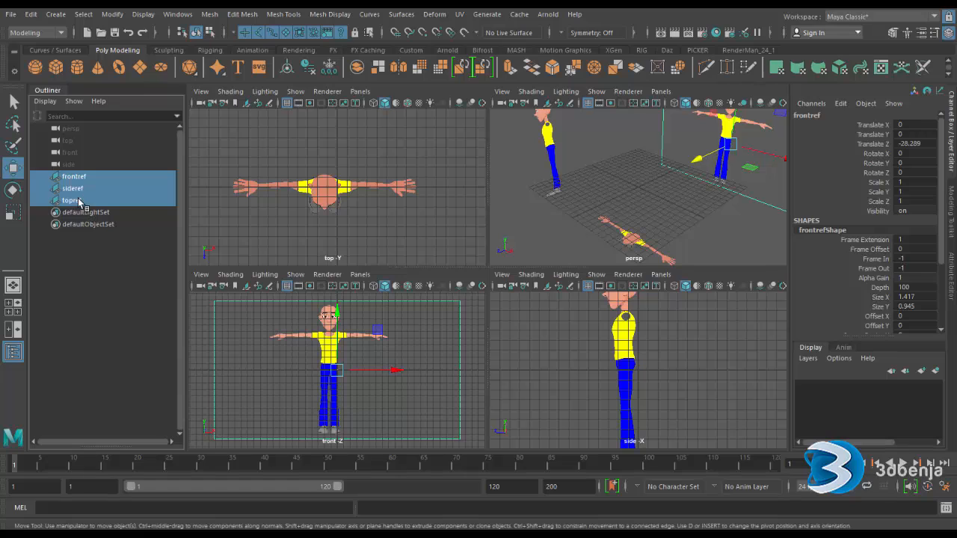
pyautogui.click(935, 370)
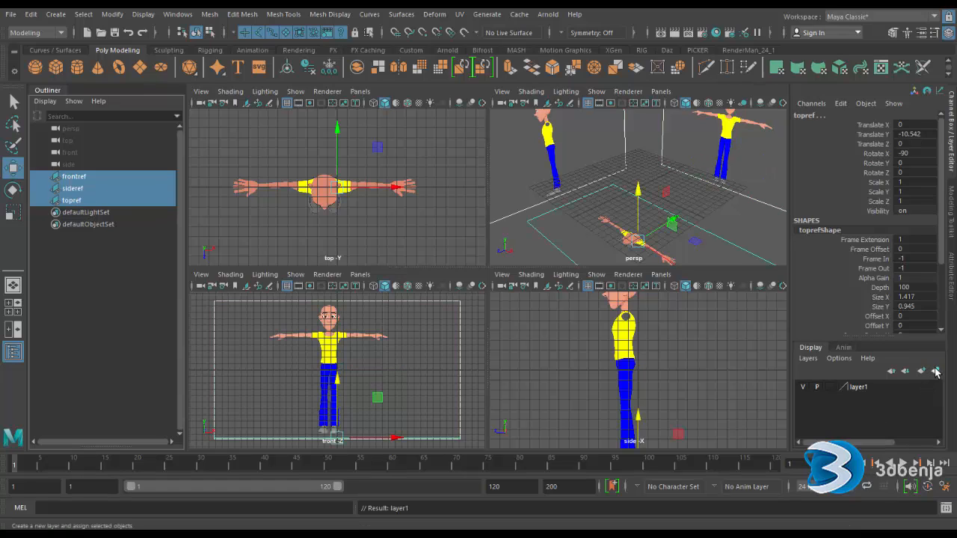
pyautogui.click(803, 388)
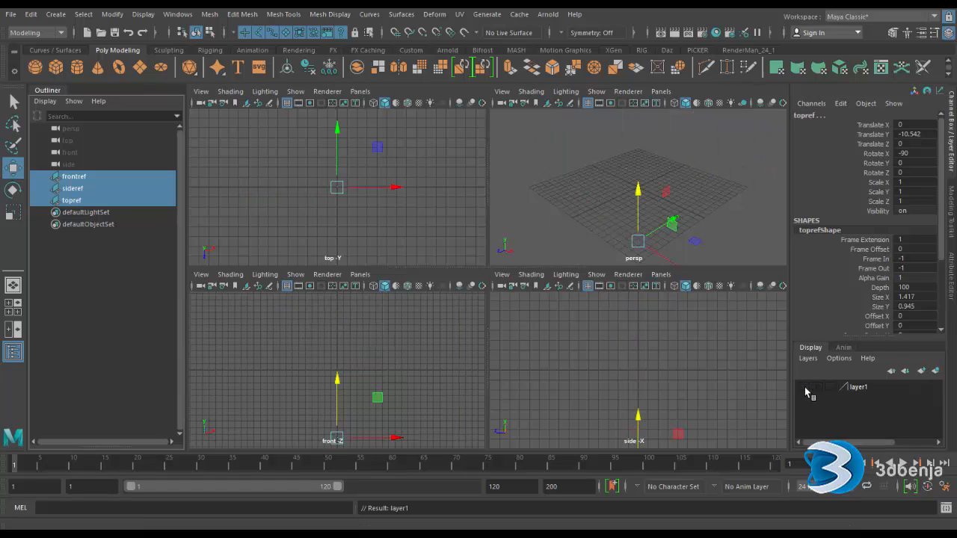
pyautogui.click(803, 387)
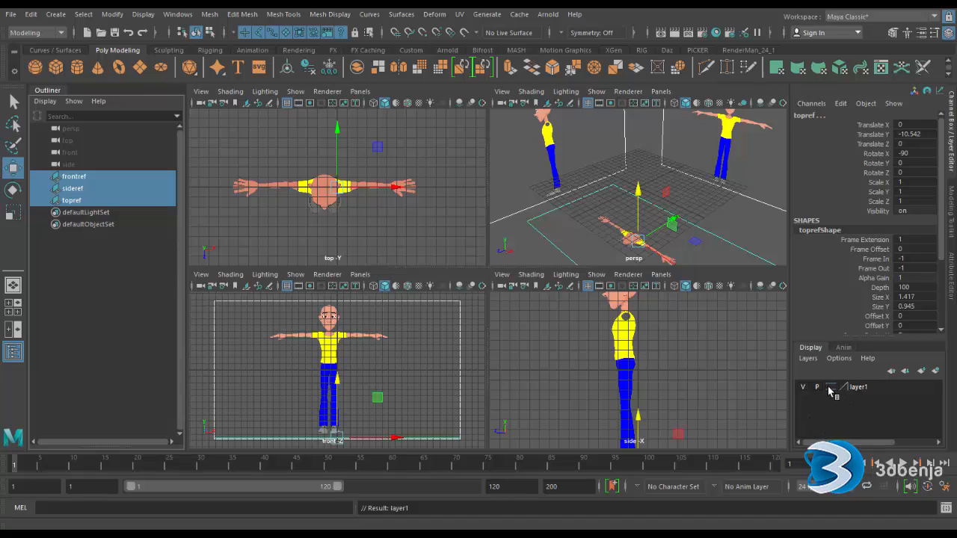
# - Set the image planes' display layer to reference mode and test that the planes cannot be selected in the views
pyautogui.click(830, 387)
pyautogui.click(830, 387)
pyautogui.click(670, 223)
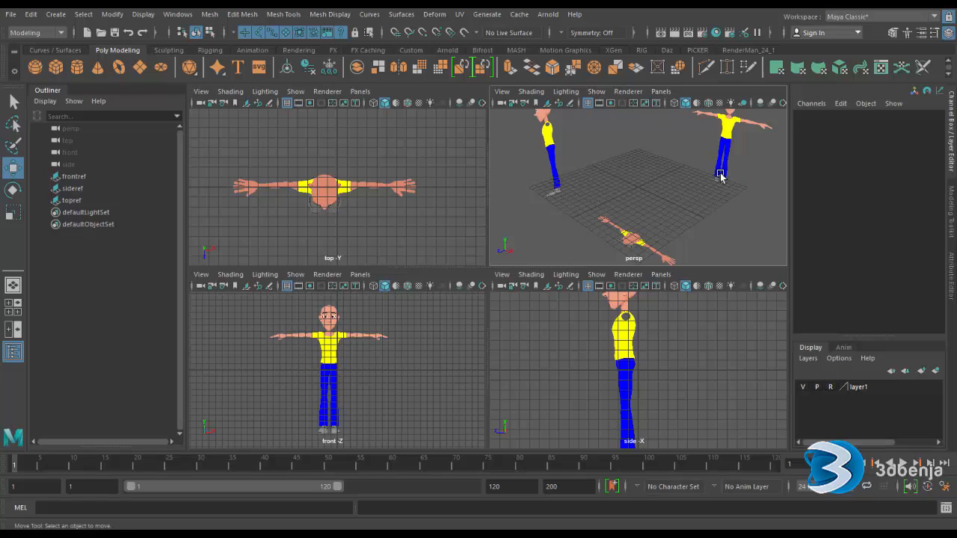
pyautogui.click(628, 354)
pyautogui.click(325, 330)
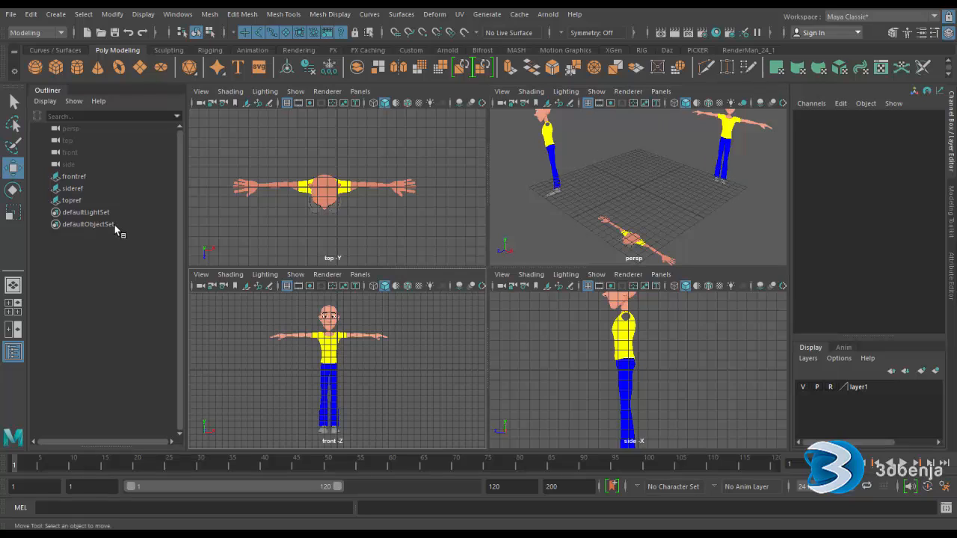
# - Set frontref, sideref and topref to display only when looking through their own front, side and top cameras
pyautogui.click(74, 177)
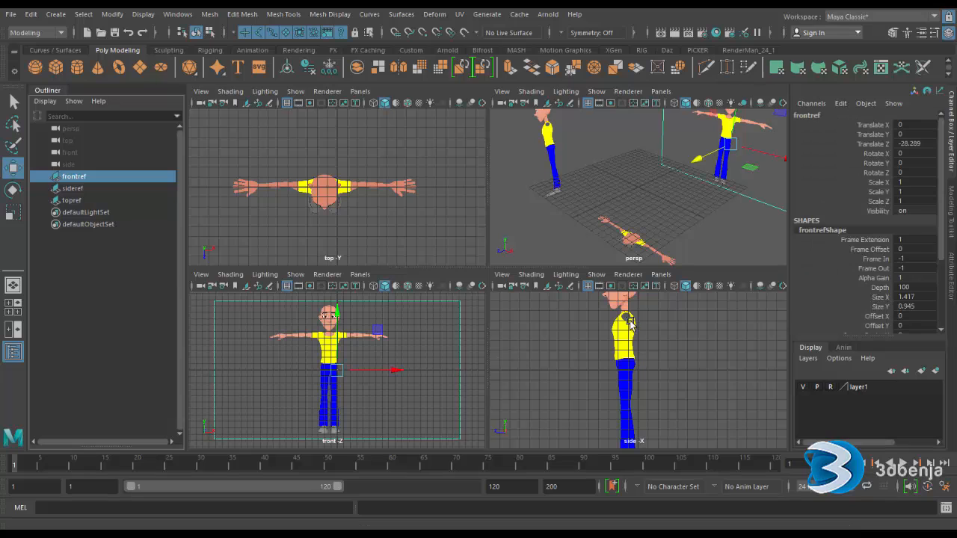
pyautogui.click(951, 287)
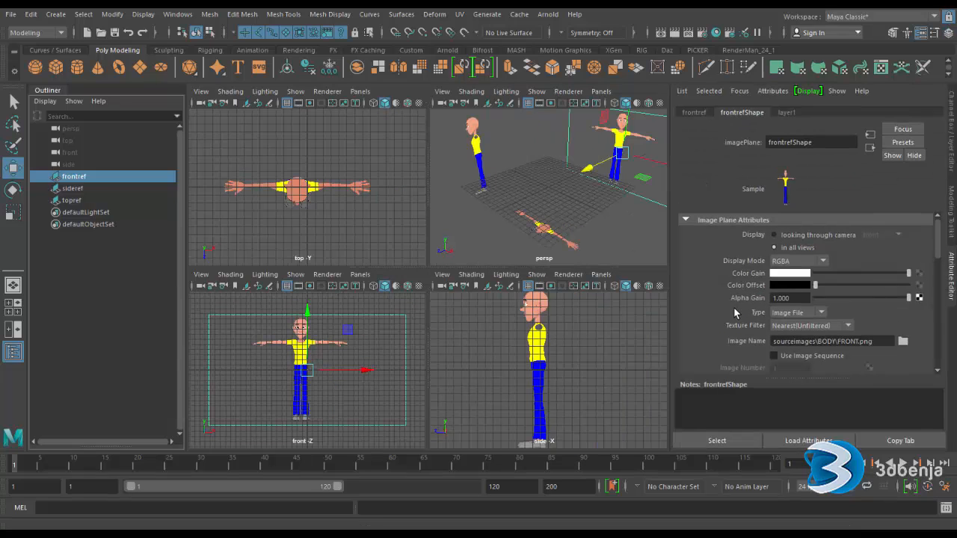
pyautogui.click(775, 235)
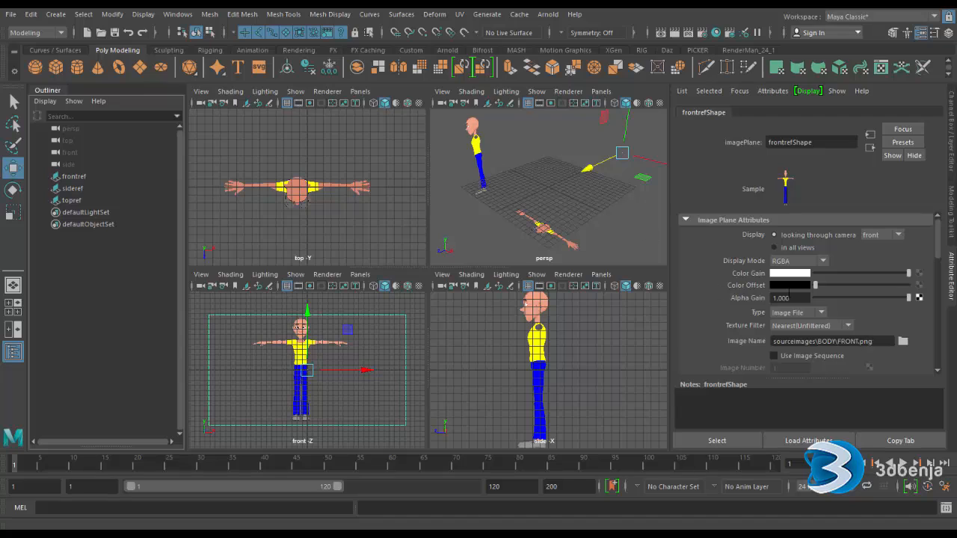
pyautogui.click(74, 188)
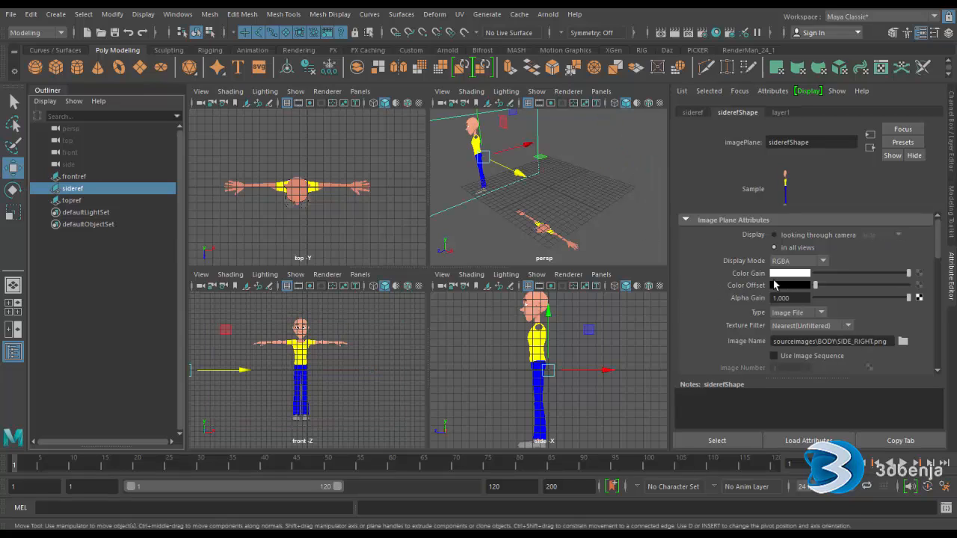
pyautogui.click(775, 235)
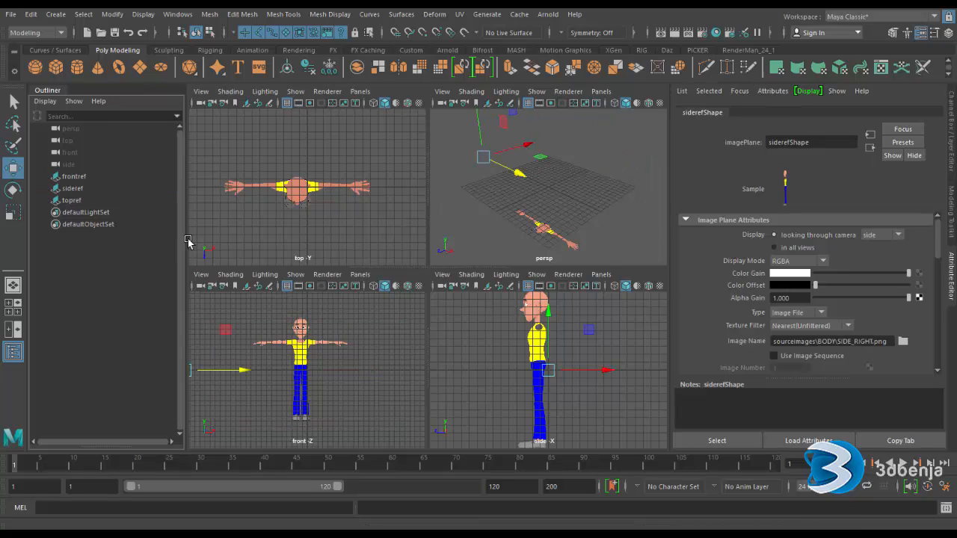
pyautogui.click(73, 201)
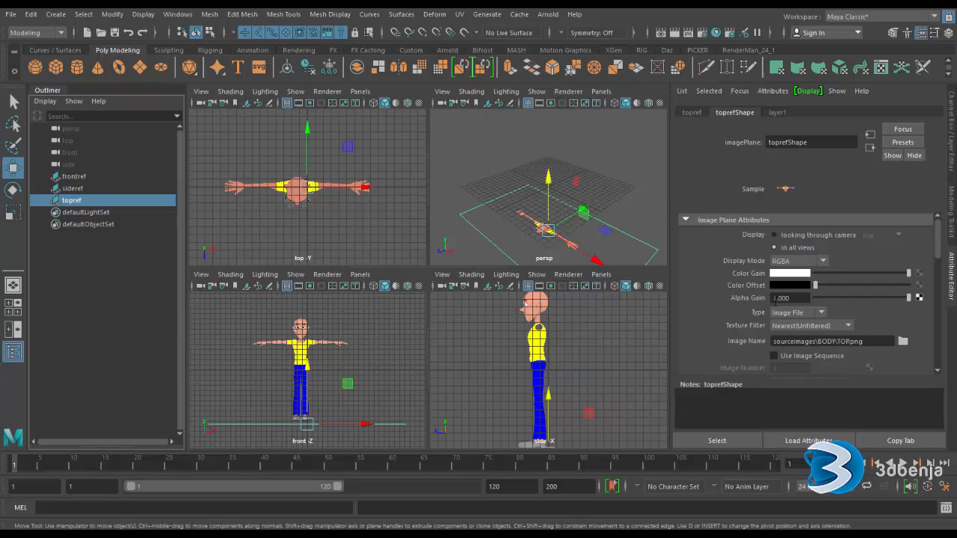
pyautogui.click(775, 235)
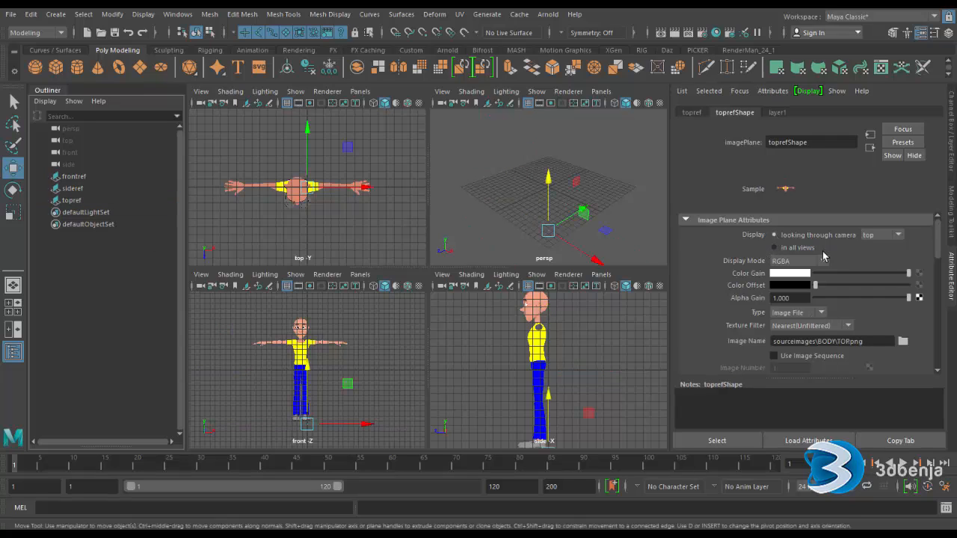
pyautogui.click(896, 235)
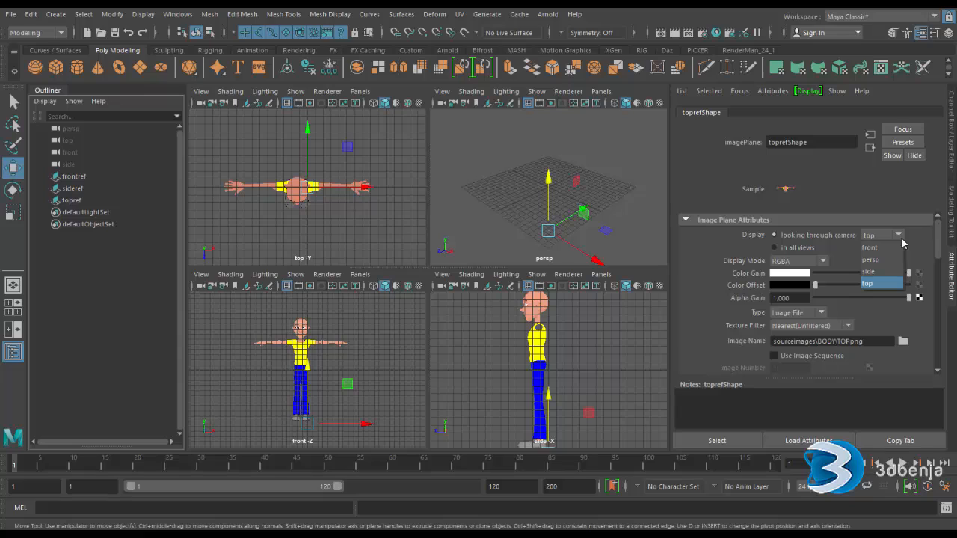
pyautogui.click(901, 237)
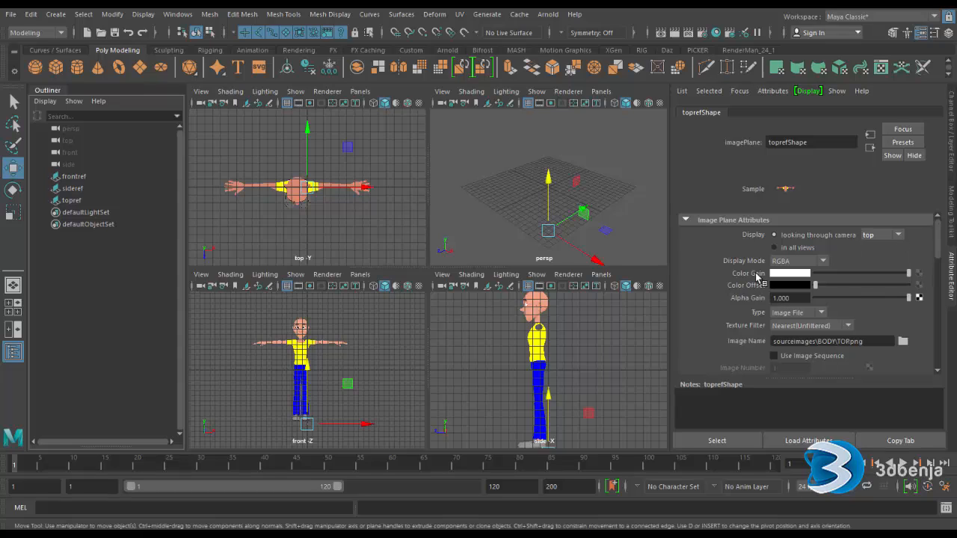
pyautogui.click(374, 367)
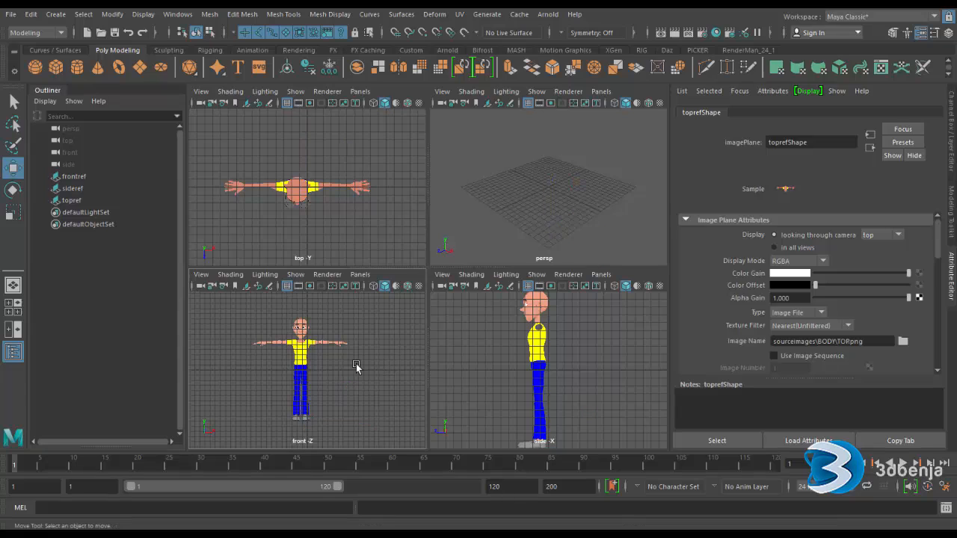
# - Set the frontref image plane's Alpha Gain to 0.3 after trying 0.2
pyautogui.click(74, 176)
pyautogui.click(797, 299)
pyautogui.moveTo(799, 298); pyautogui.dragTo(757, 297)
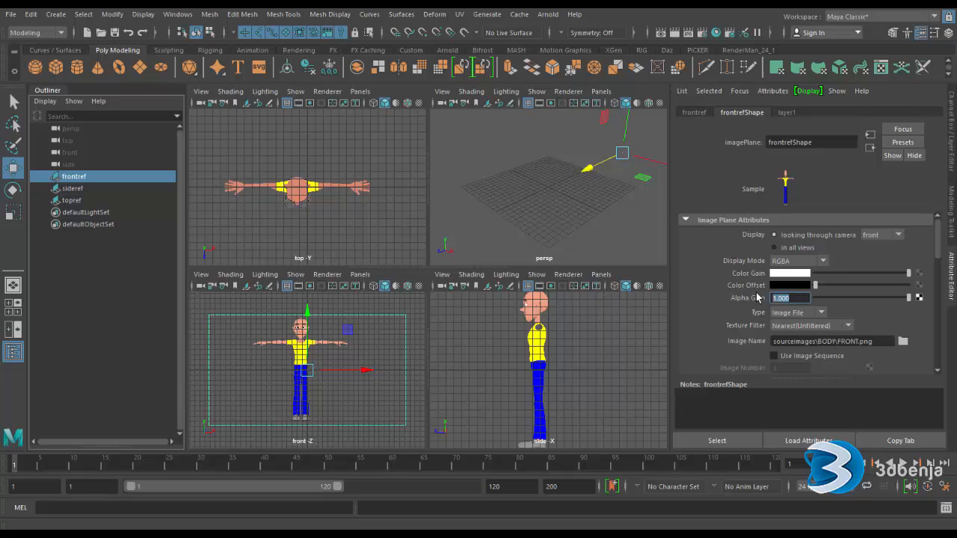
pyautogui.write('.2')
pyautogui.press('Return')
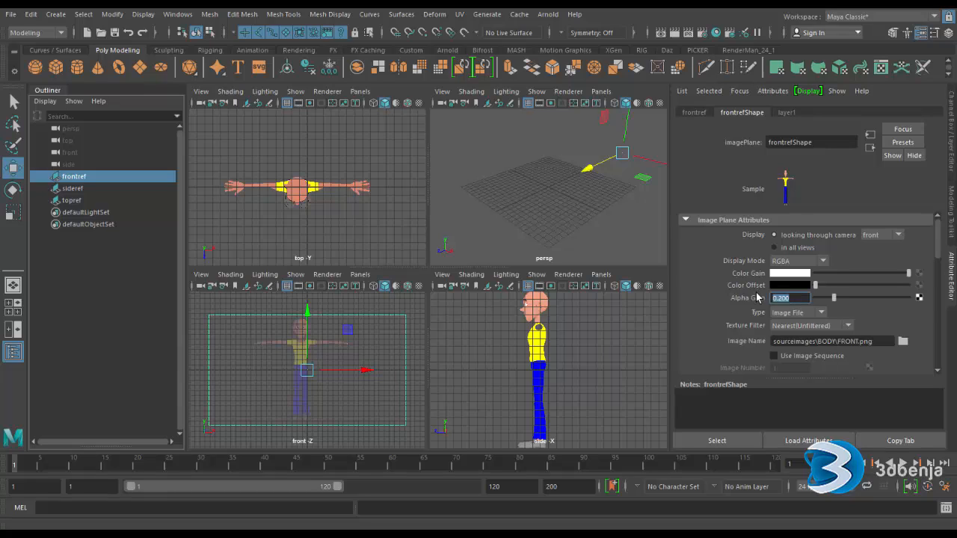
pyautogui.write('.3')
pyautogui.press('Return')
# - Set the Alpha Gain of the sideref and topref image planes to 0.3
pyautogui.click(74, 189)
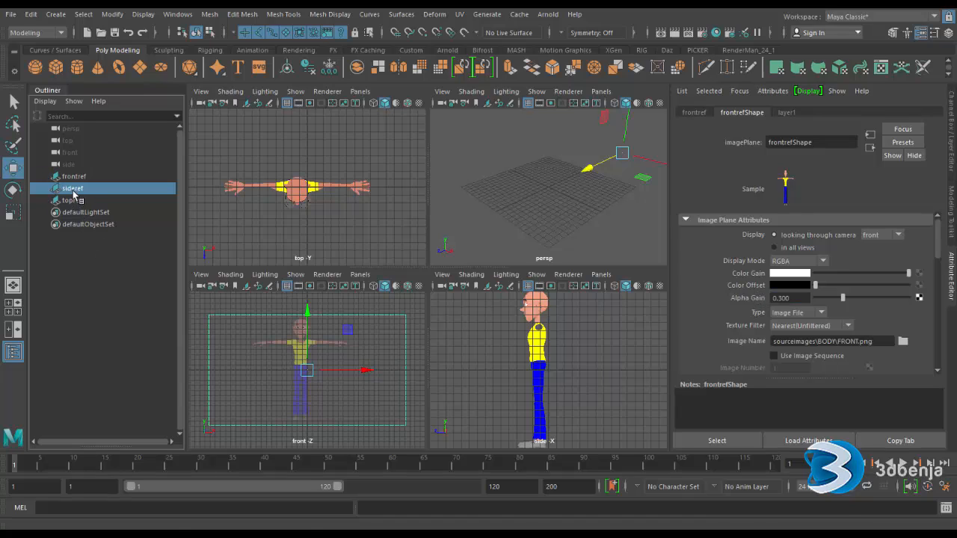
pyautogui.click(779, 298)
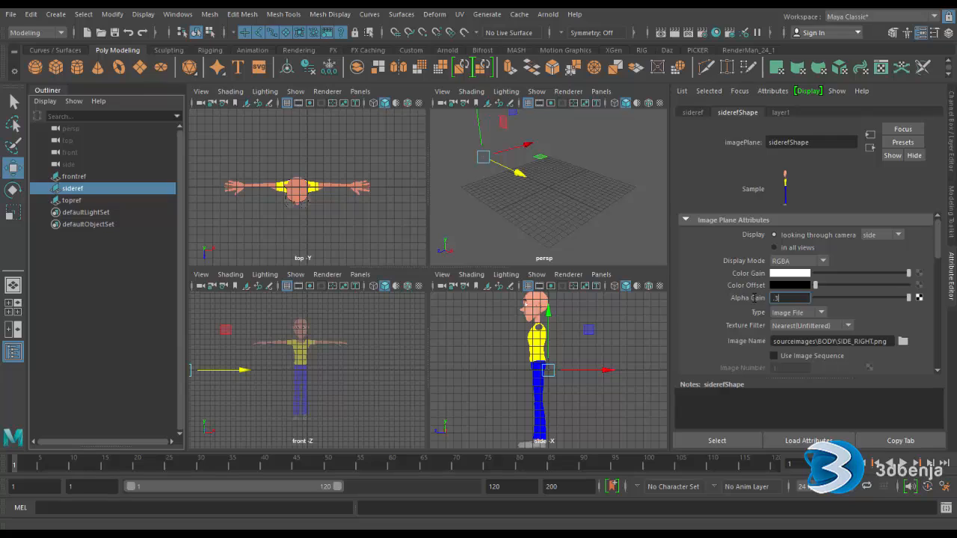
pyautogui.click(71, 201)
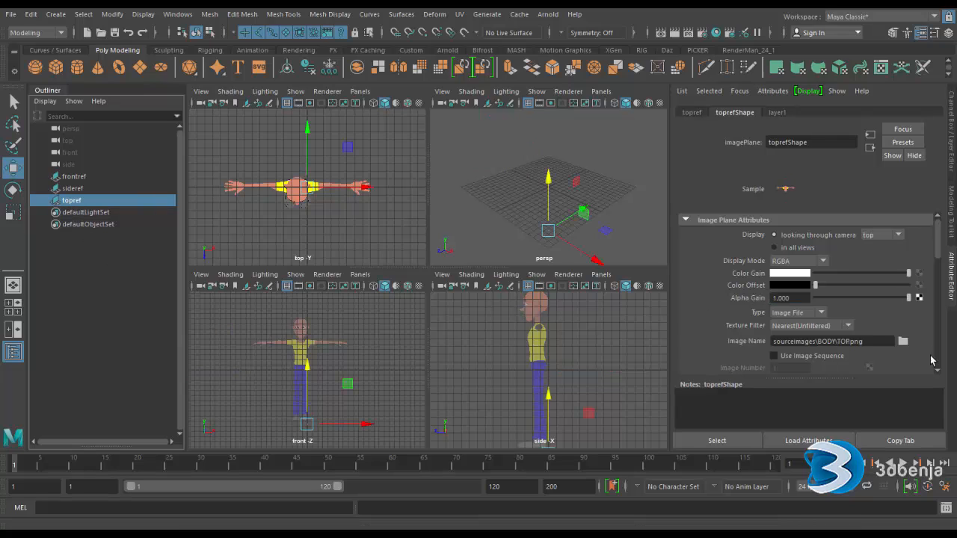
pyautogui.click(796, 298)
pyautogui.press('Return')
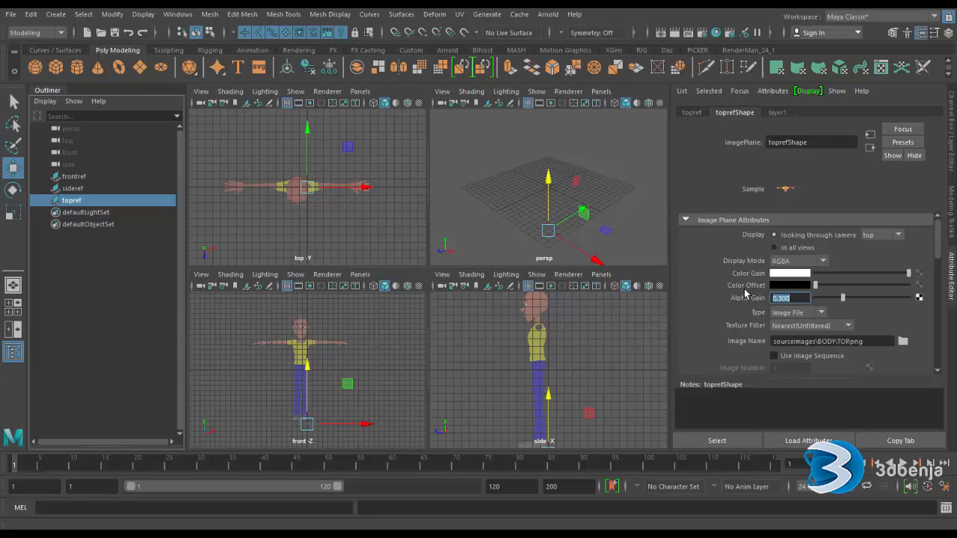
# - Examine the character's head closely in the top, front and side views
pyautogui.click(507, 222)
pyautogui.scroll(5, 562, 237)
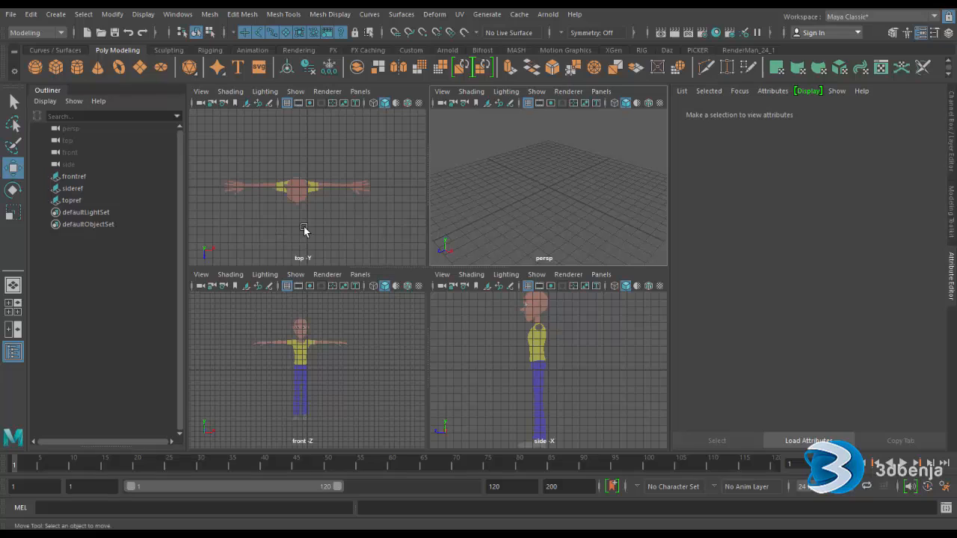
pyautogui.scroll(5, 304, 229)
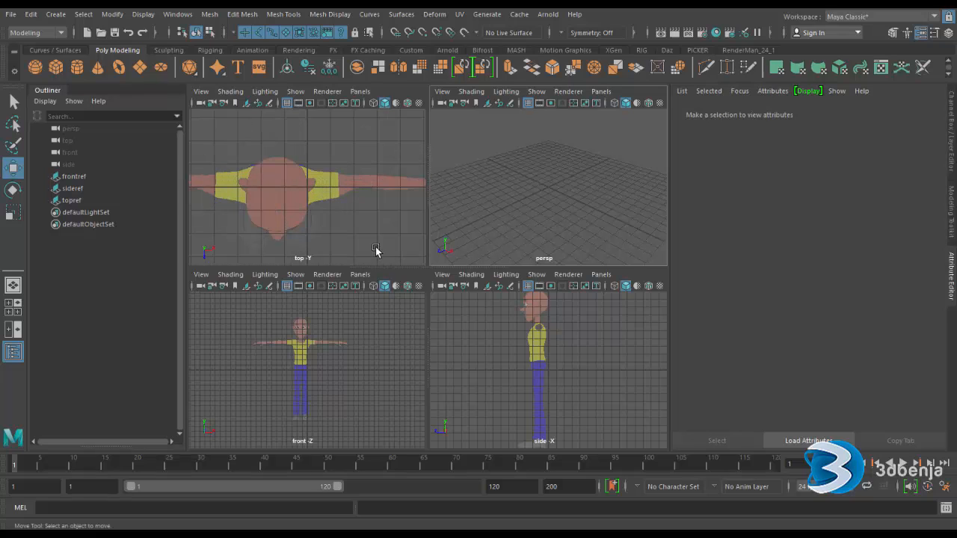
pyautogui.keyDown('alt'); pyautogui.moveTo(375, 250); pyautogui.dragTo(406, 214, button='middle'); pyautogui.keyUp('alt')
pyautogui.scroll(5, 329, 339)
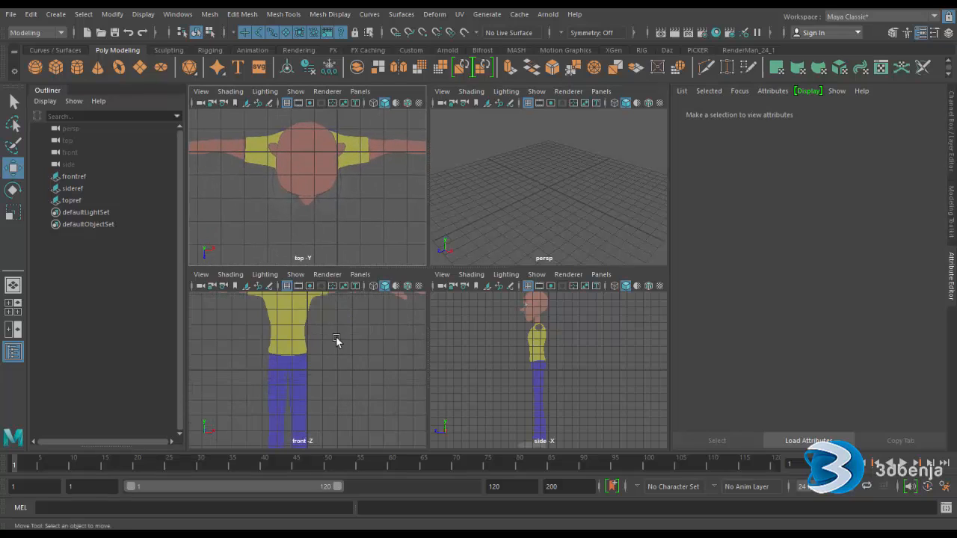
pyautogui.keyDown('alt'); pyautogui.moveTo(337, 338); pyautogui.dragTo(357, 417, button='middle'); pyautogui.keyUp('alt')
pyautogui.scroll(6, 330, 326)
pyautogui.keyDown('alt'); pyautogui.moveTo(344, 325); pyautogui.dragTo(338, 420, button='middle'); pyautogui.keyUp('alt')
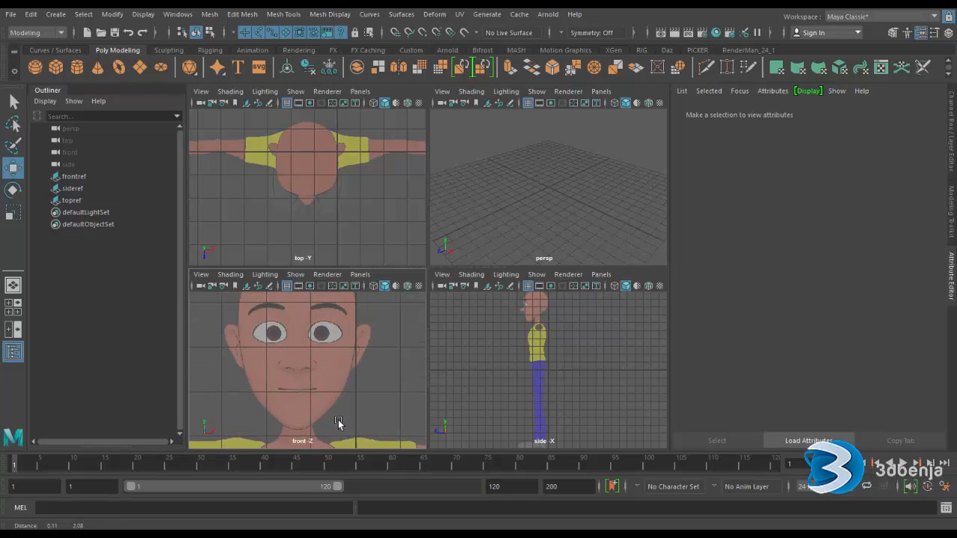
pyautogui.scroll(5, 562, 365)
pyautogui.keyDown('alt'); pyautogui.moveTo(563, 365); pyautogui.dragTo(589, 424, button='middle'); pyautogui.keyUp('alt')
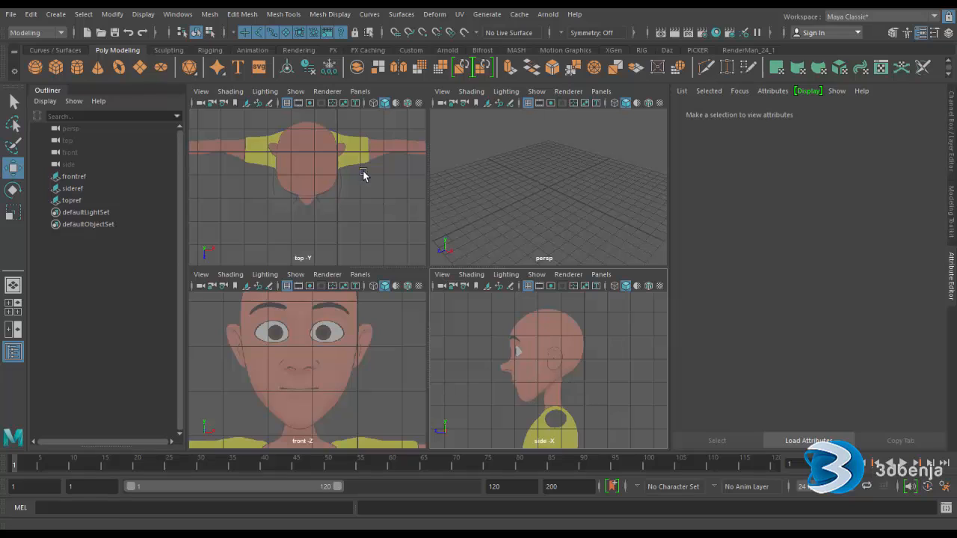
# - Create a polygon cone over the nose in the front view and move it forward in Z to just ahead of the nose tip
pyautogui.click(98, 66)
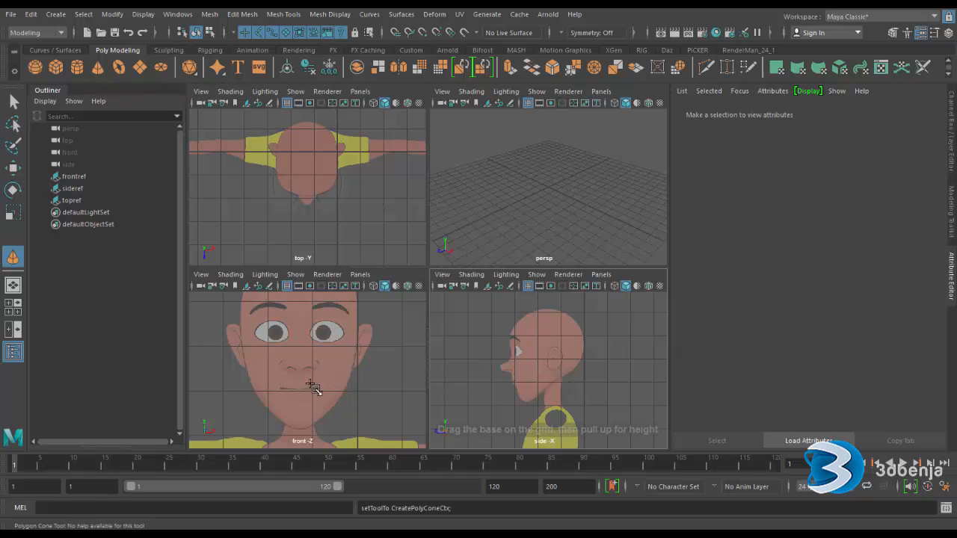
pyautogui.moveTo(303, 363); pyautogui.dragTo(302, 397)
pyautogui.press('w')
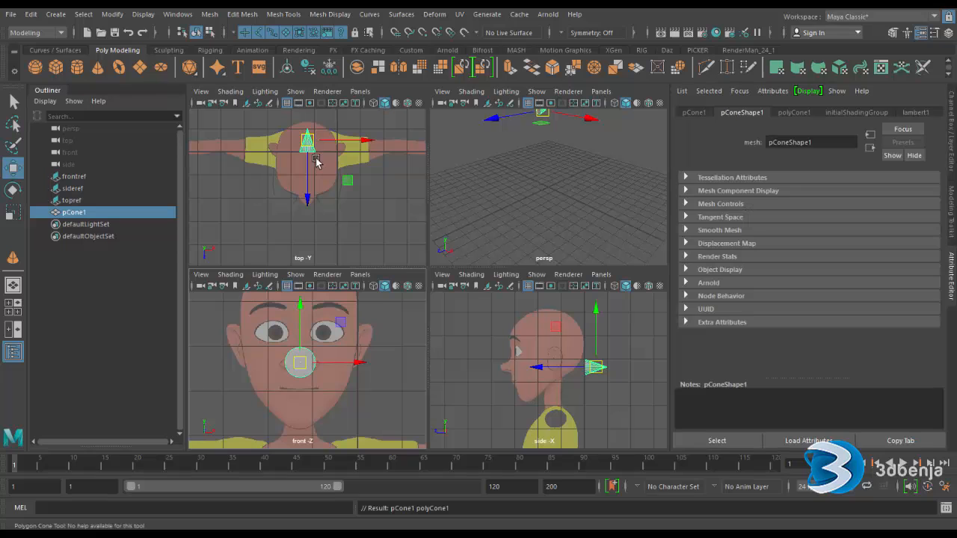
pyautogui.moveTo(308, 201); pyautogui.dragTo(309, 310)
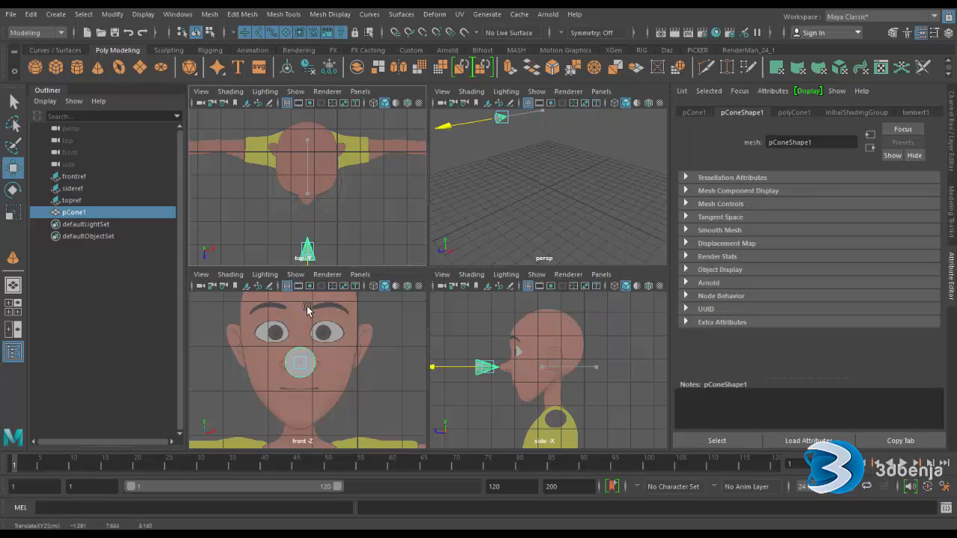
# - Check the cone's tip against the character's nose tip in the side view and nudge the cone into line
pyautogui.press('space')
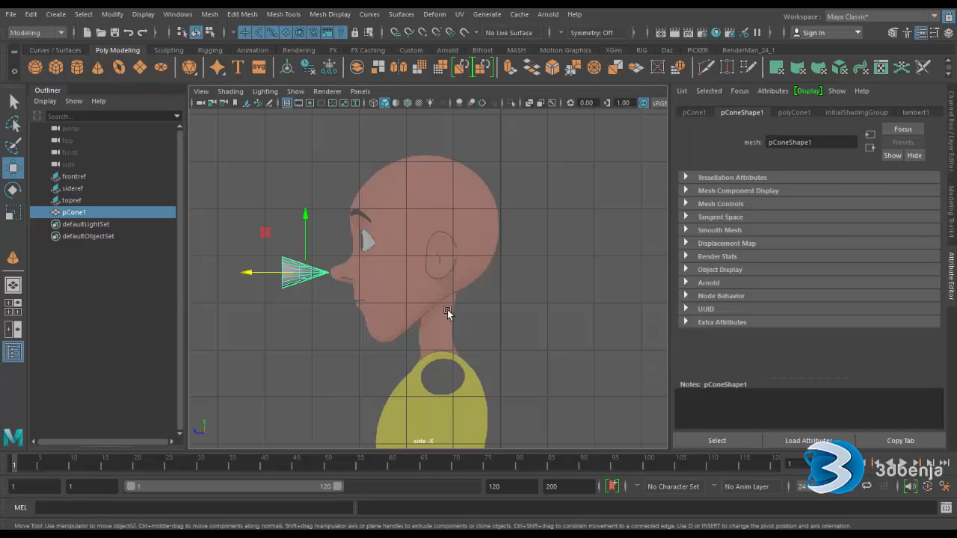
pyautogui.scroll(3, 360, 265)
pyautogui.scroll(2, 360, 266)
pyautogui.keyDown('alt'); pyautogui.moveTo(306, 298); pyautogui.dragTo(463, 298, button='middle'); pyautogui.keyUp('alt')
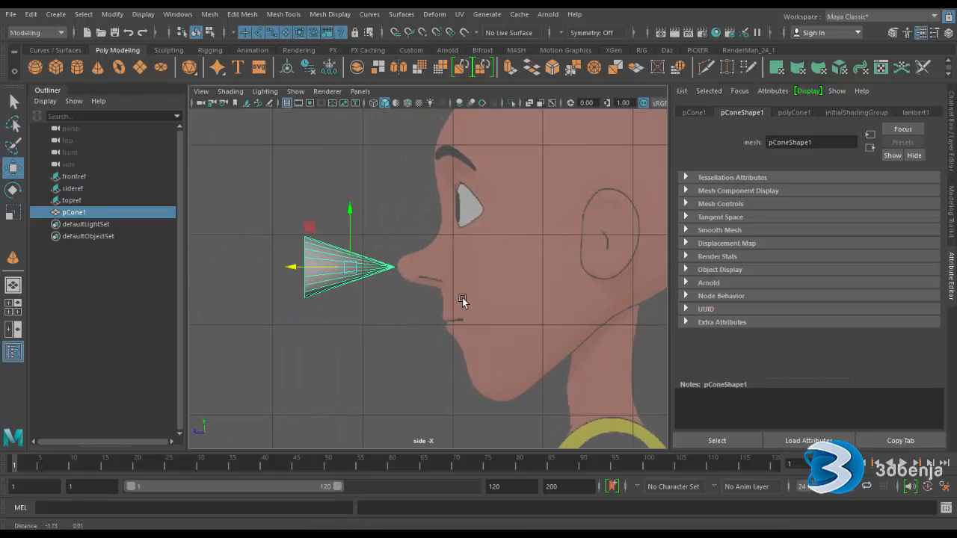
pyautogui.moveTo(298, 271); pyautogui.dragTo(299, 273)
pyautogui.click(362, 313)
pyautogui.click(360, 274)
pyautogui.press('space')
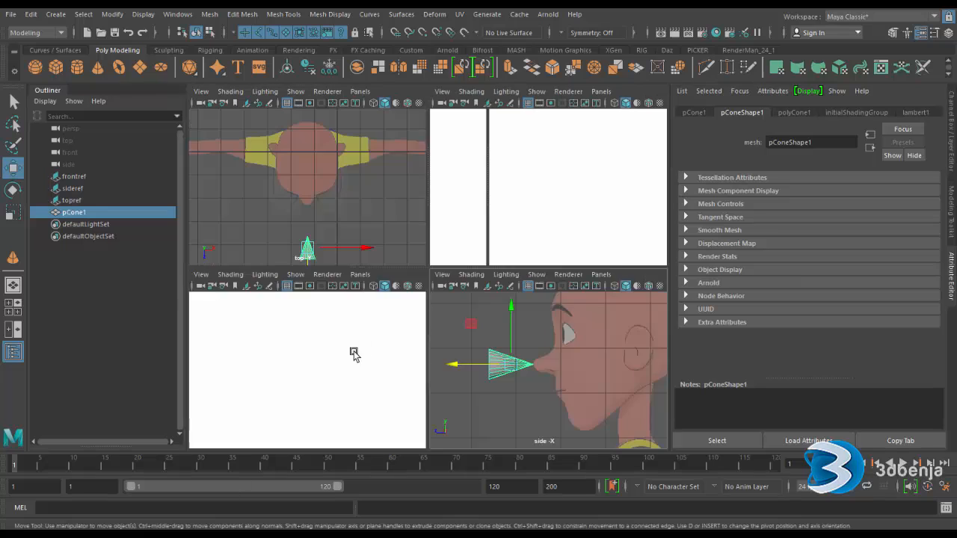
# - Show the front view in wireframe and move the cone slightly in X to centre it on the nose
pyautogui.press('space')
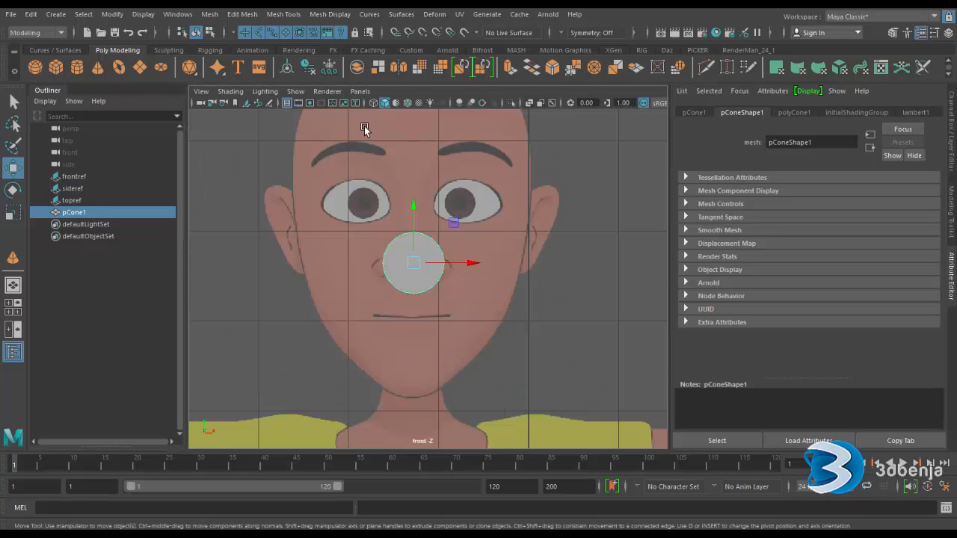
pyautogui.click(373, 102)
pyautogui.moveTo(464, 264); pyautogui.dragTo(460, 263)
pyautogui.press('space')
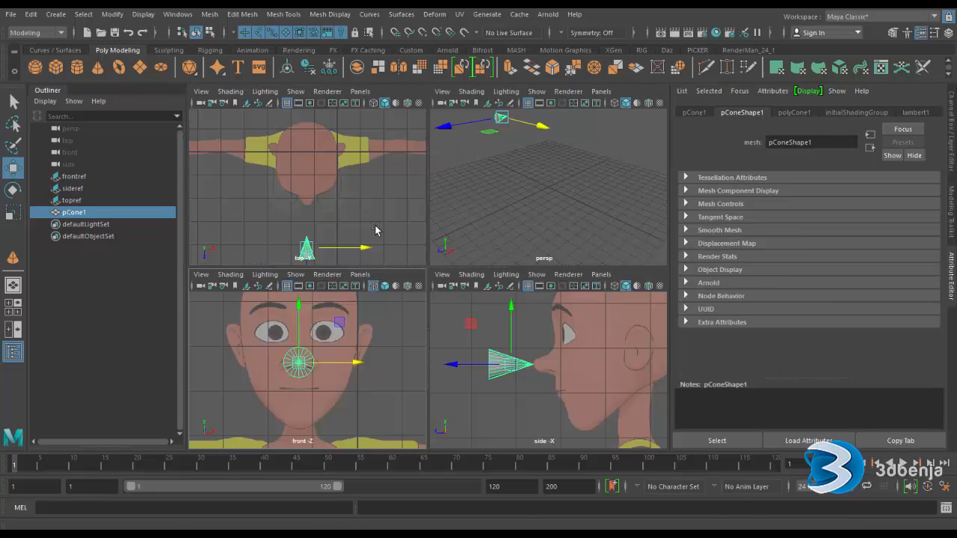
# - Move the topref image plane along Z in the top view until the nose tip meets the cone's tip
pyautogui.press('space')
pyautogui.scroll(-4, 518, 293)
pyautogui.scroll(3, 506, 308)
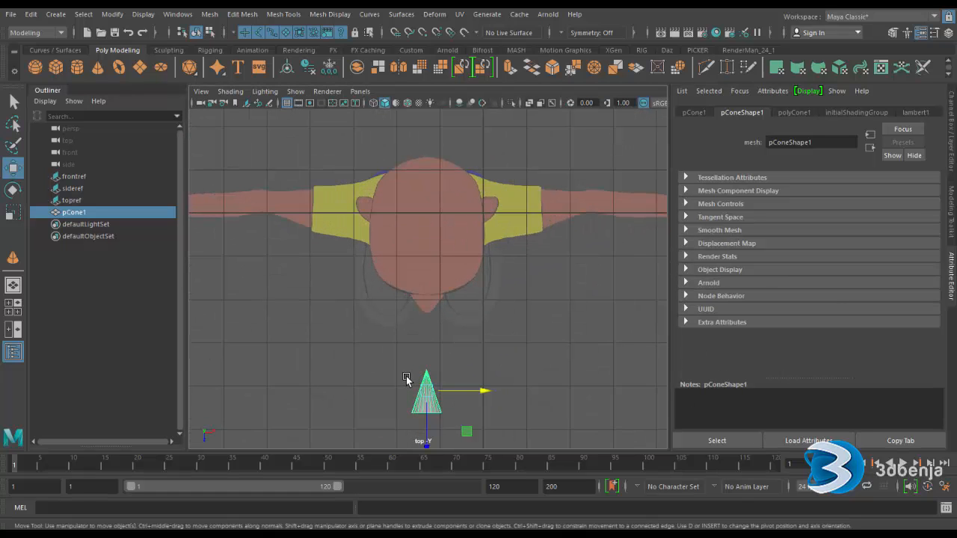
pyautogui.click(81, 202)
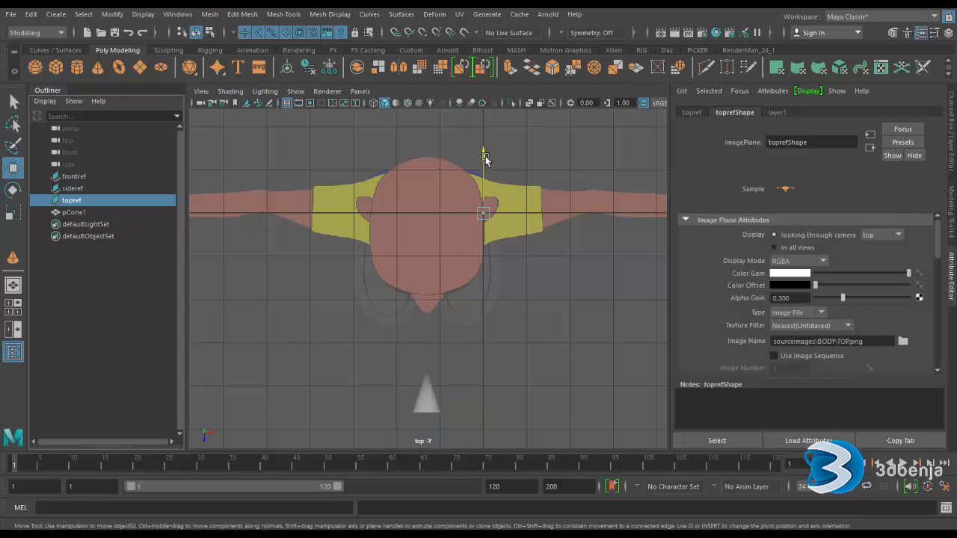
pyautogui.moveTo(487, 154); pyautogui.dragTo(494, 216)
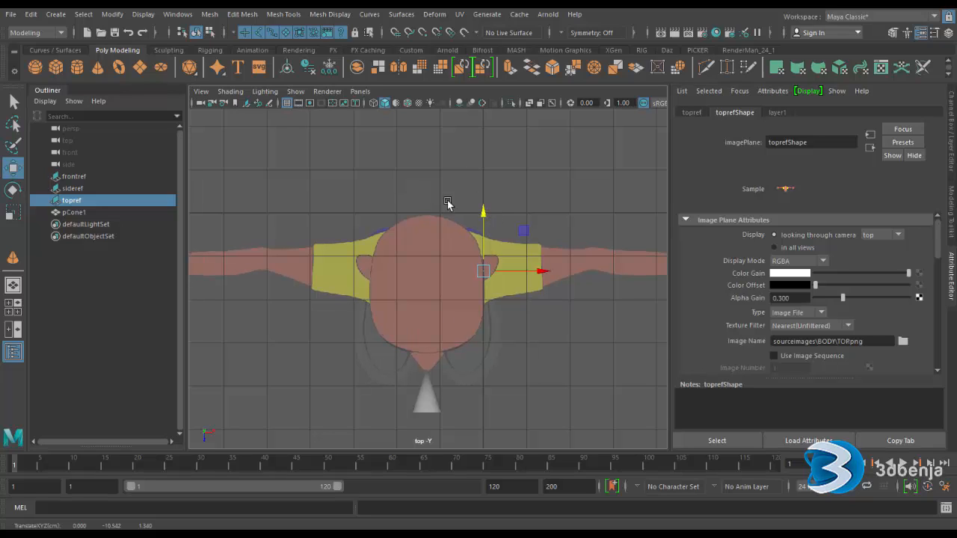
pyautogui.press('space')
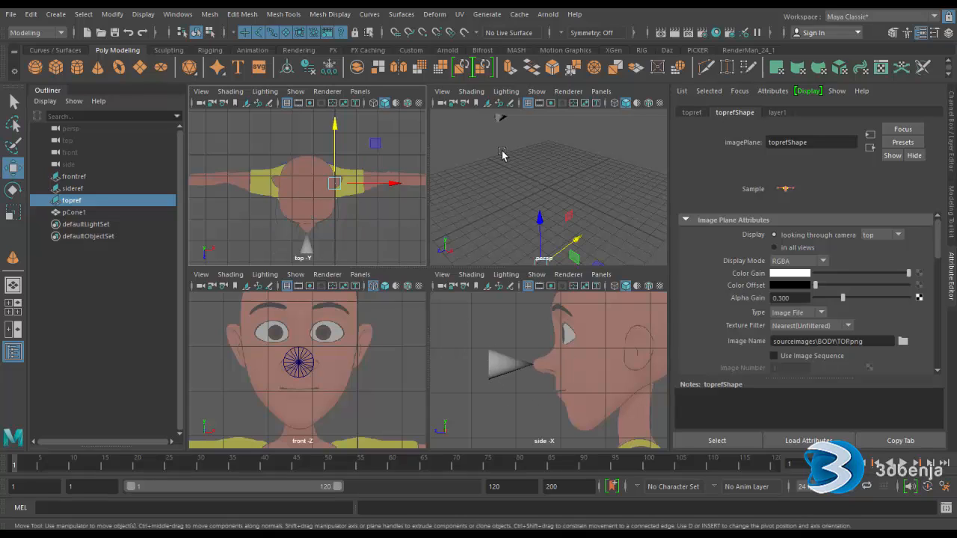
# - Delete the guide cone and save the scene as 01 in the TOON project's scenes folder
pyautogui.click(310, 249)
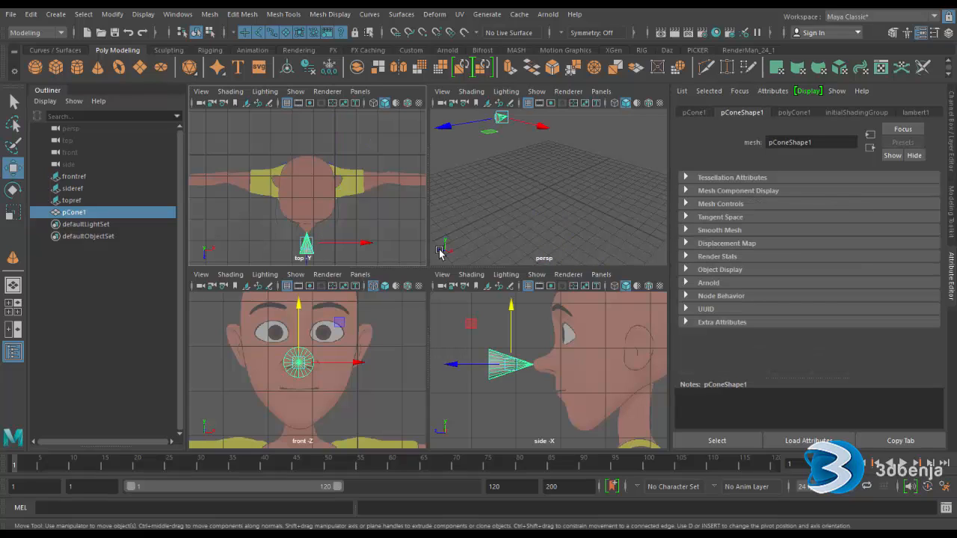
pyautogui.click(582, 255)
pyautogui.click(10, 14)
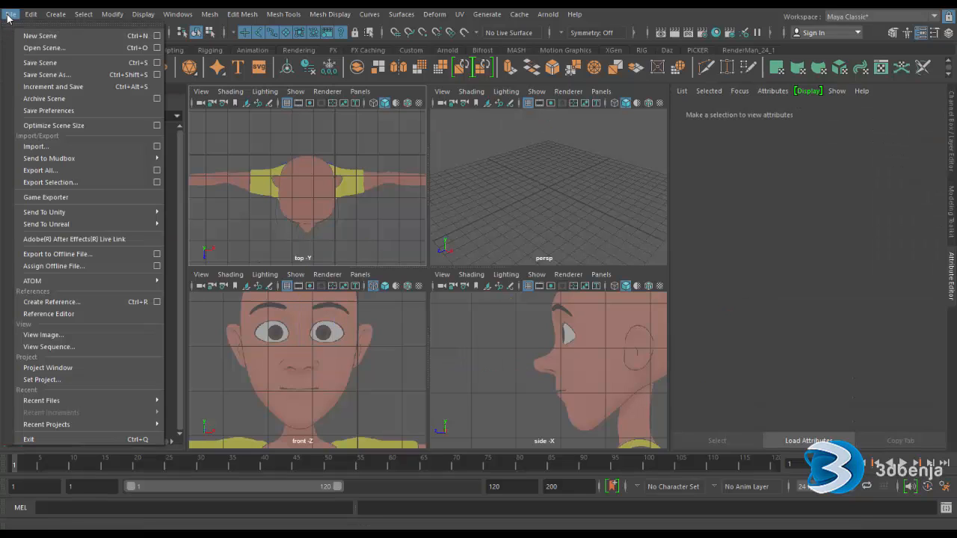
pyautogui.click(49, 77)
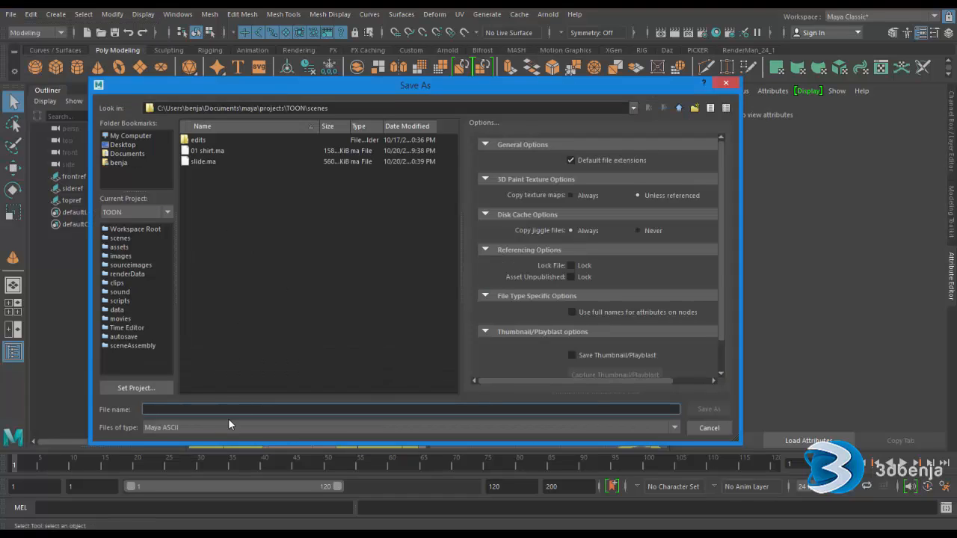
pyautogui.write('01')
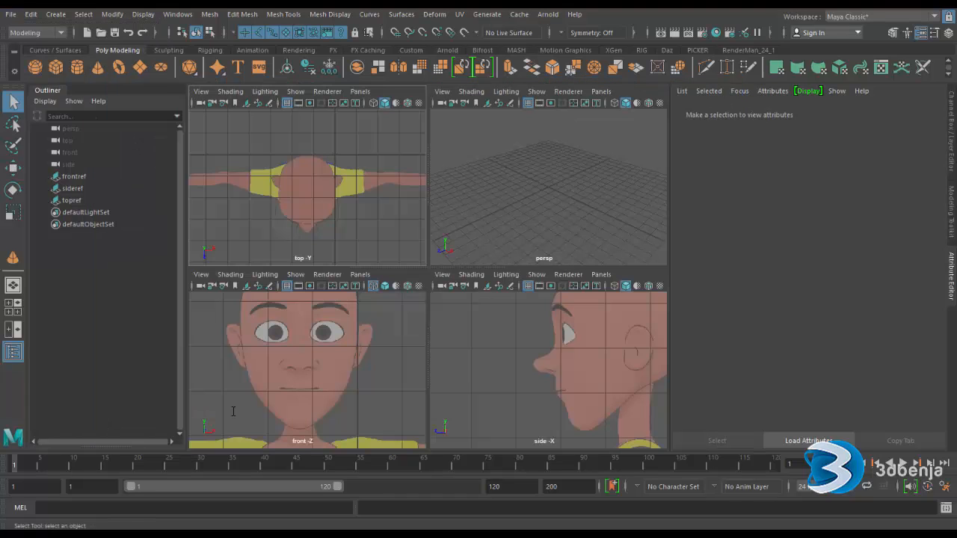
pyautogui.press('Return')
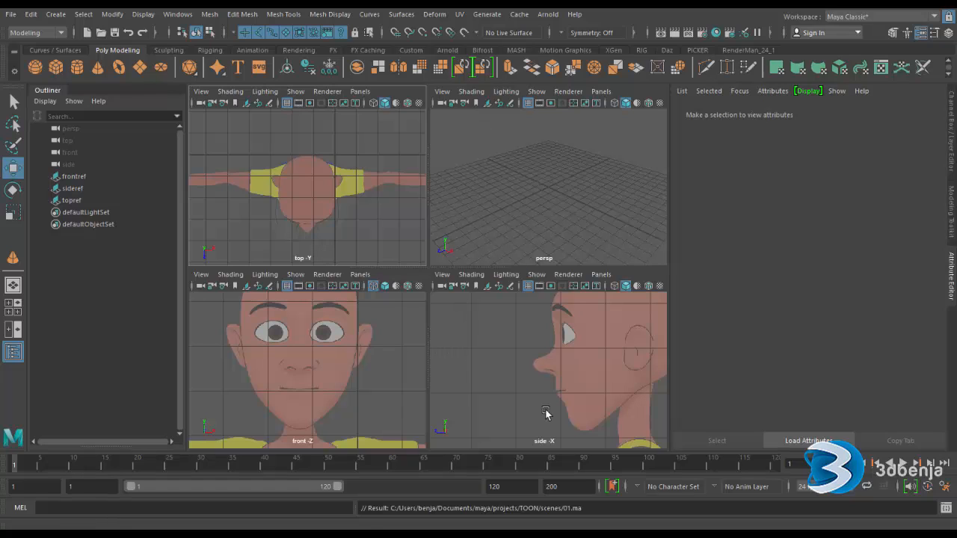
# - Create a polygon cylinder in the perspective view with a radius of about 3.04 and a height of about 2.8
pyautogui.scroll(-2, 334, 213)
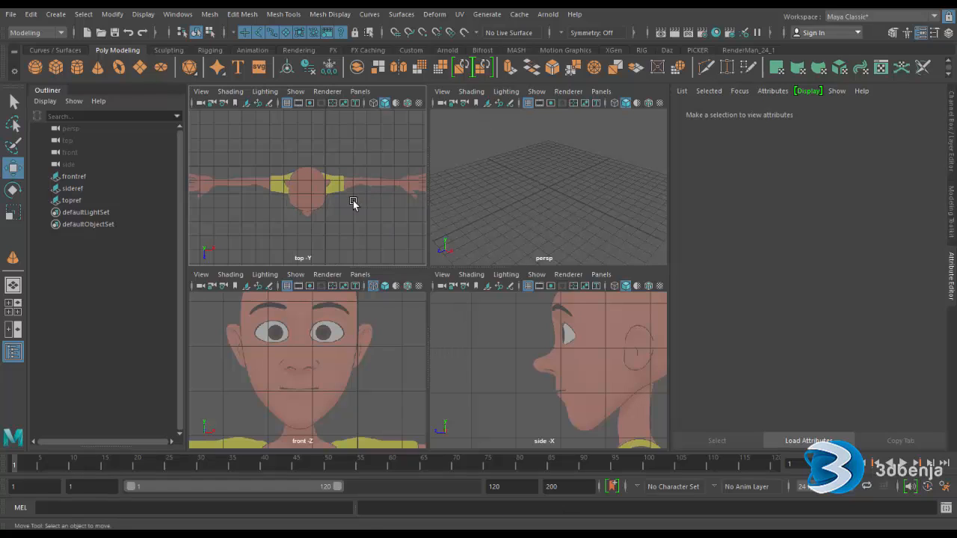
pyautogui.scroll(-5, 365, 333)
pyautogui.scroll(4, 351, 376)
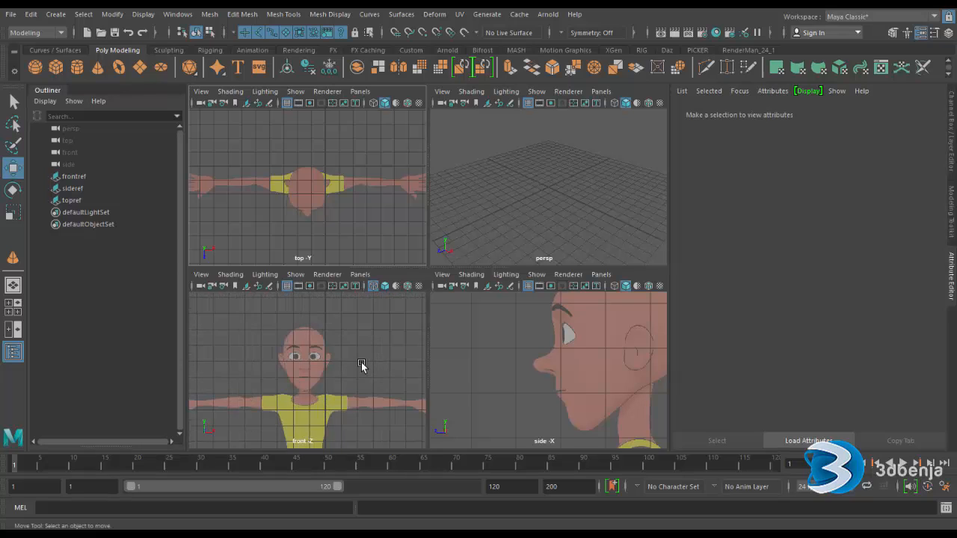
pyautogui.scroll(3, 361, 365)
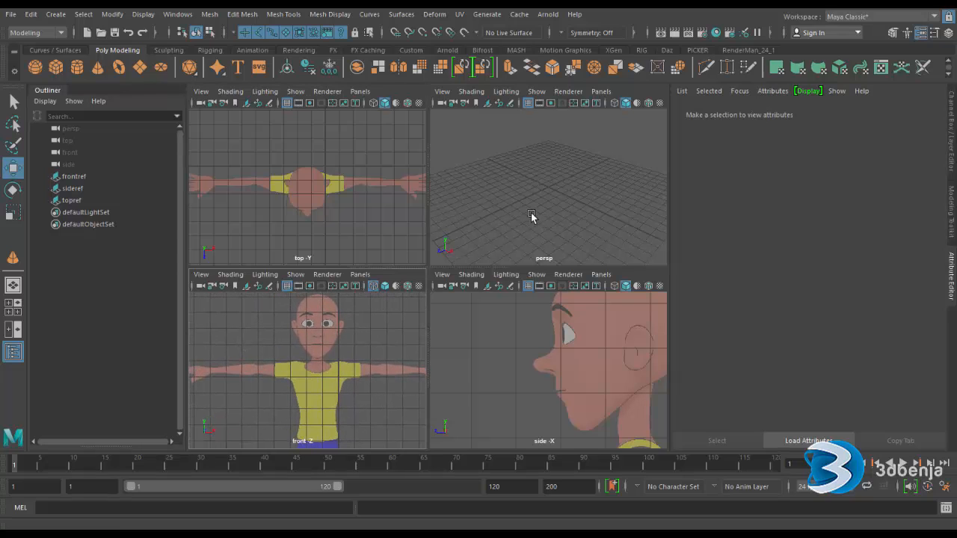
pyautogui.click(77, 67)
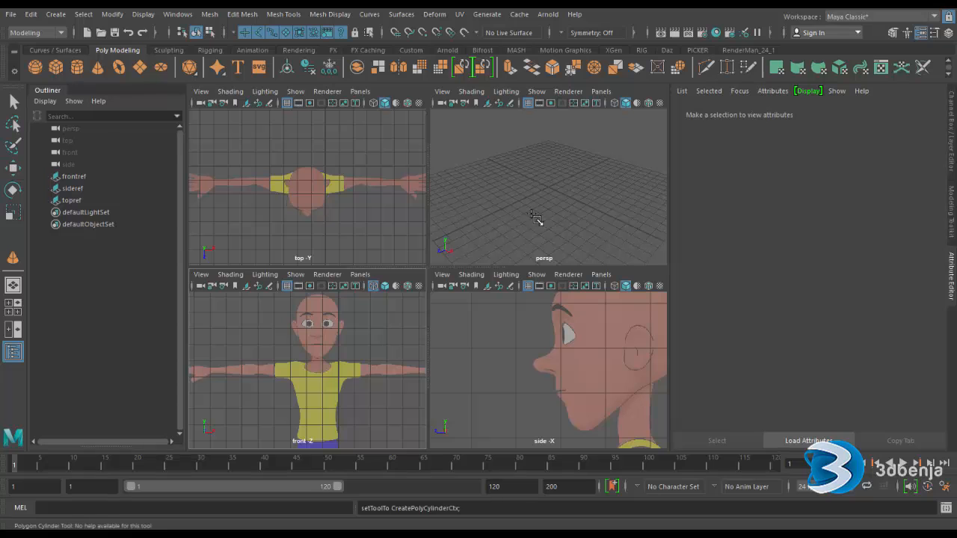
pyautogui.moveTo(546, 192); pyautogui.dragTo(552, 148)
# - Set the cylinder's Subdivisions Axis to 8 and Subdivisions Caps to 0
pyautogui.click(952, 146)
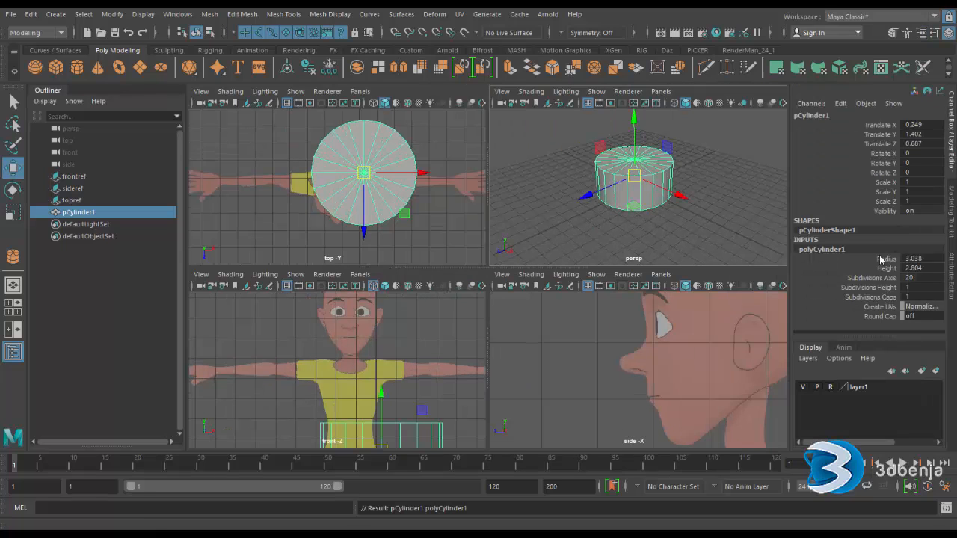
pyautogui.doubleClick(917, 277)
pyautogui.press('Return')
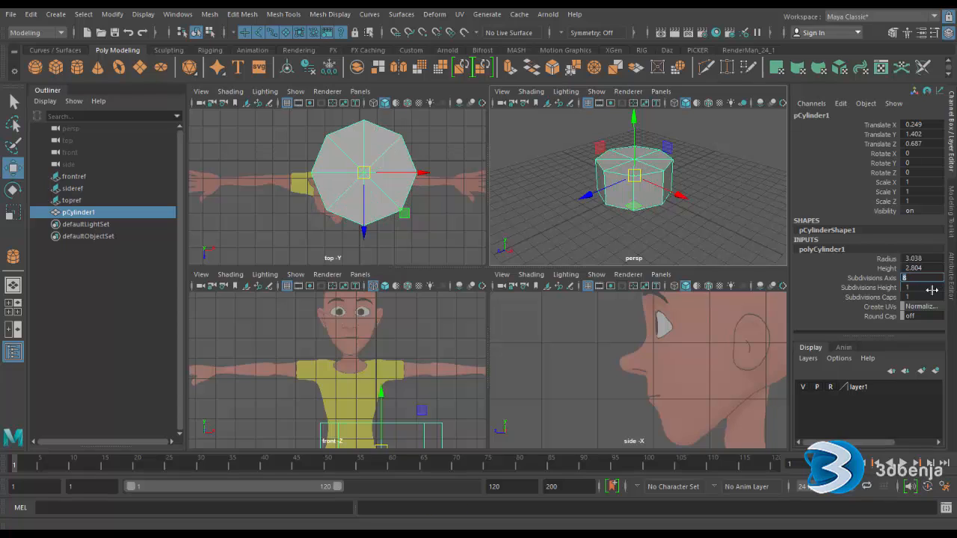
pyautogui.doubleClick(918, 297)
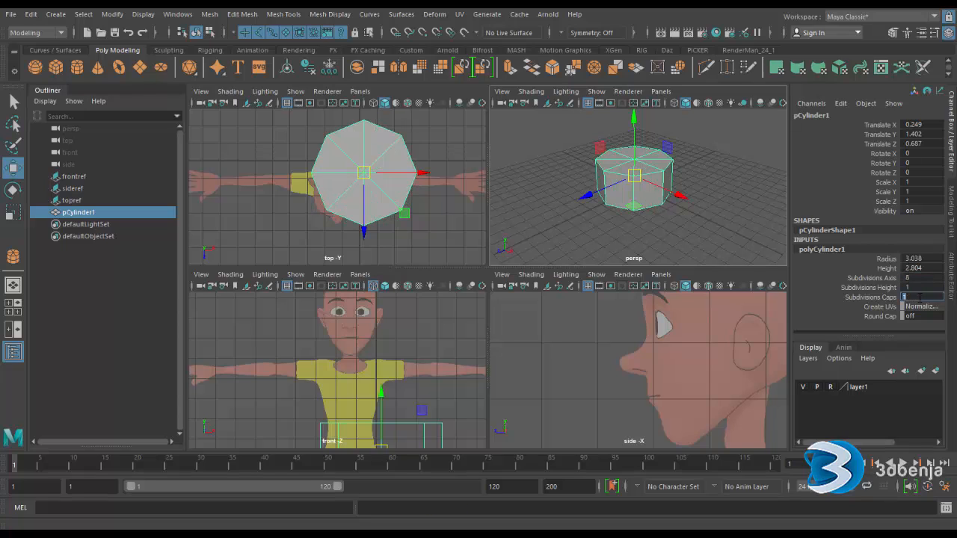
pyautogui.write('0')
pyautogui.press('Return')
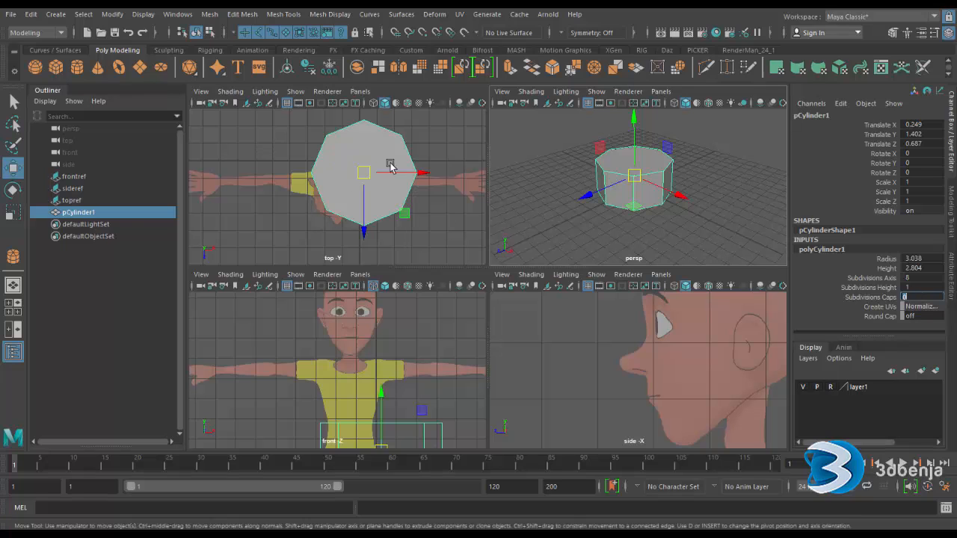
# - Scale the cylinder down uniformly to 0.59
pyautogui.click(12, 216)
pyautogui.moveTo(359, 175); pyautogui.dragTo(330, 187)
pyautogui.click(688, 172)
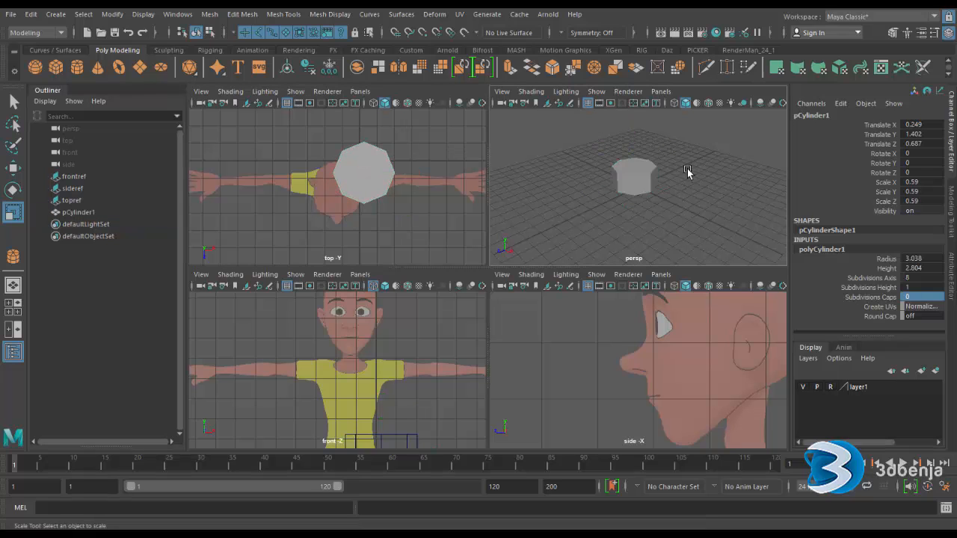
# - Extrude the cylinder's top face, scale it inward to about 0.75 and delete that inner face
pyautogui.press('space')
pyautogui.scroll(3, 501, 246)
pyautogui.click(504, 244)
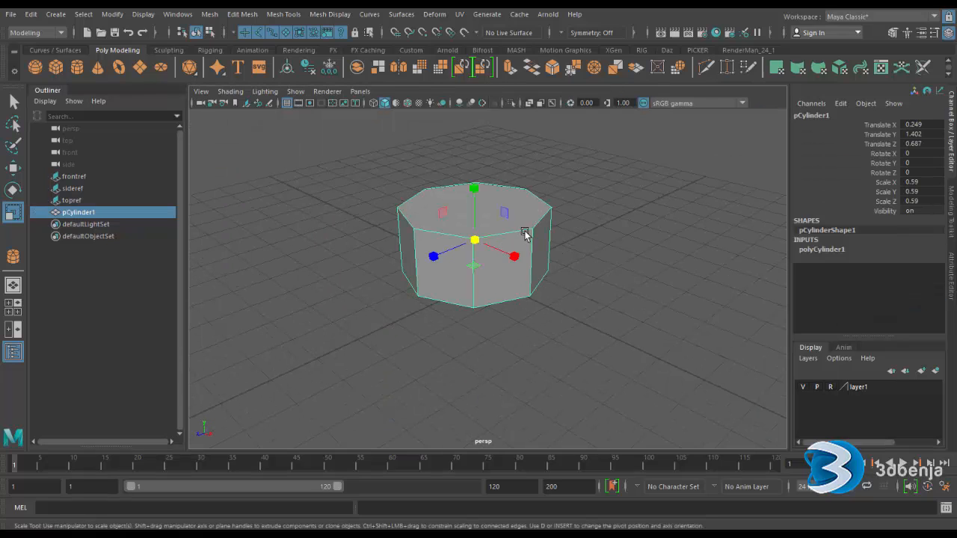
pyautogui.keyDown('alt'); pyautogui.moveTo(513, 250); pyautogui.dragTo(514, 244); pyautogui.keyUp('alt')
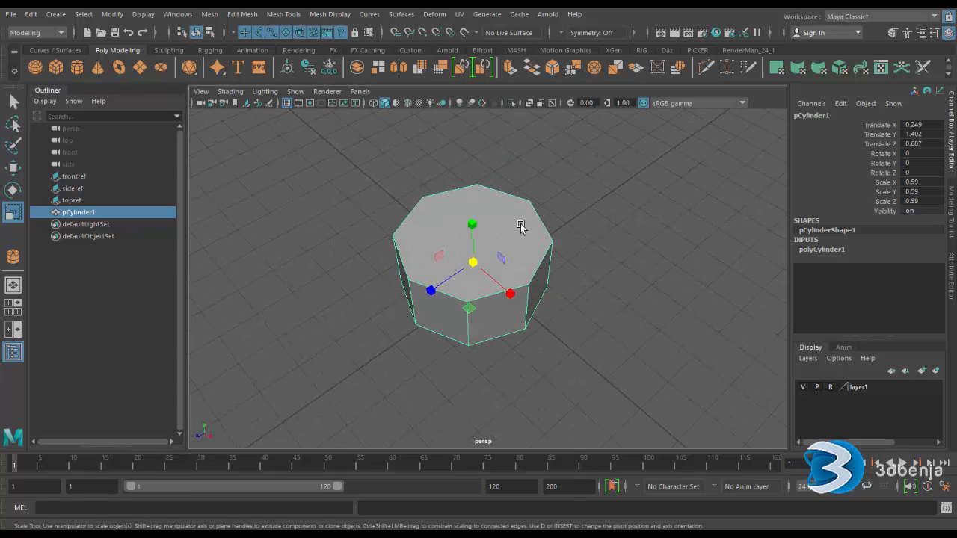
pyautogui.moveTo(522, 226); pyautogui.dragTo(516, 224, button='right')
pyautogui.click(493, 235)
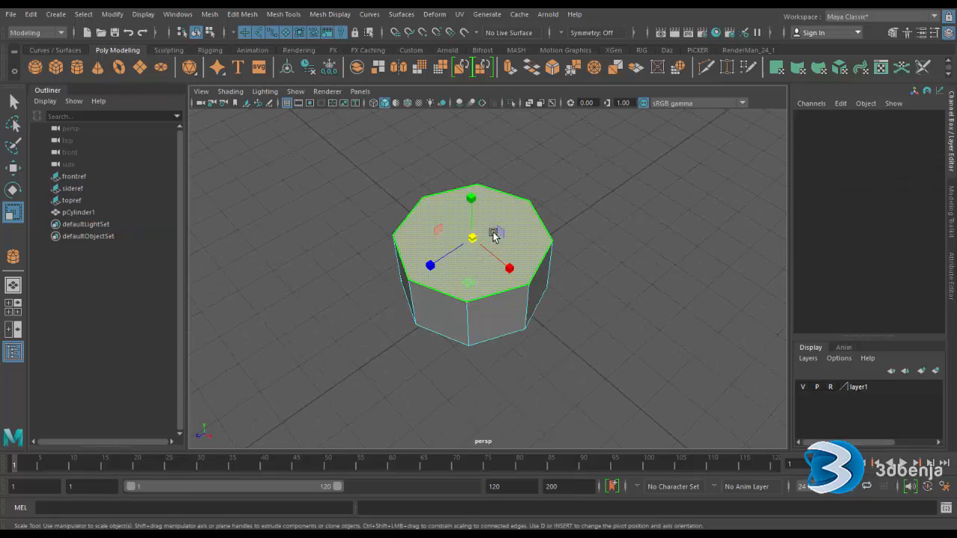
pyautogui.click(493, 234)
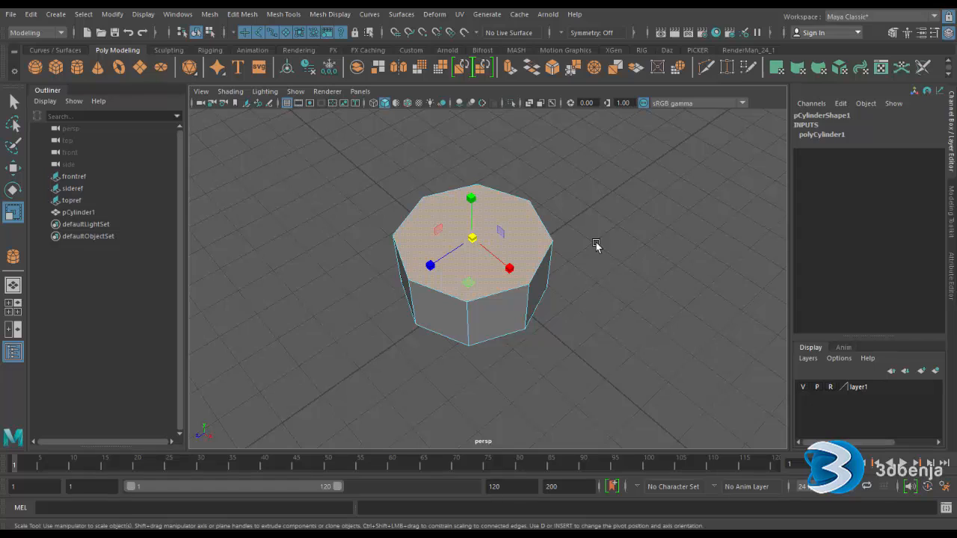
pyautogui.hotkey('ctrl', 'e')
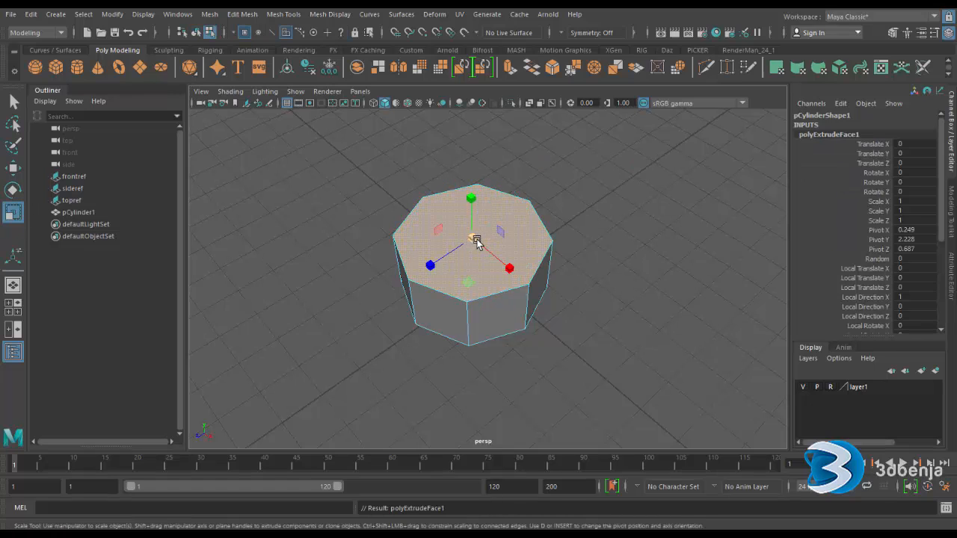
pyautogui.moveTo(473, 237); pyautogui.dragTo(447, 240)
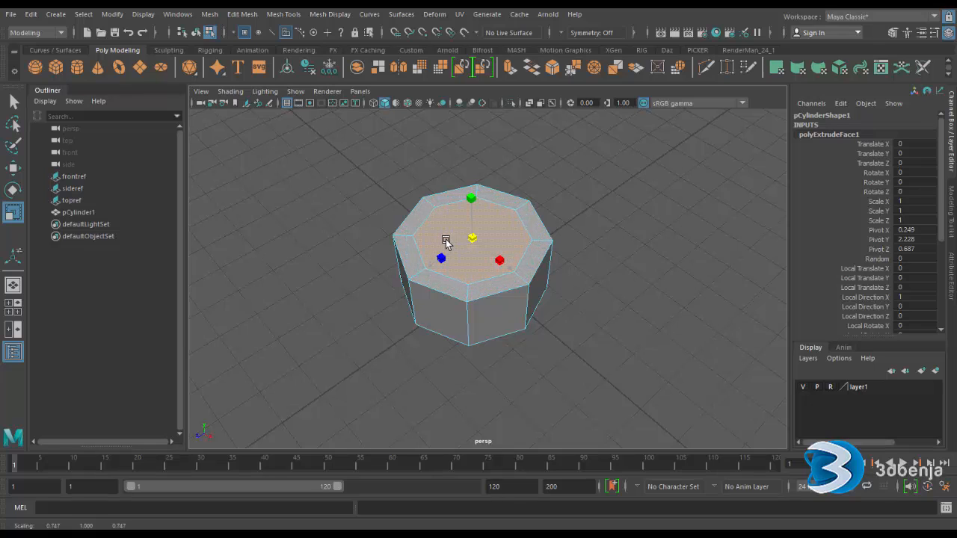
pyautogui.press('Delete')
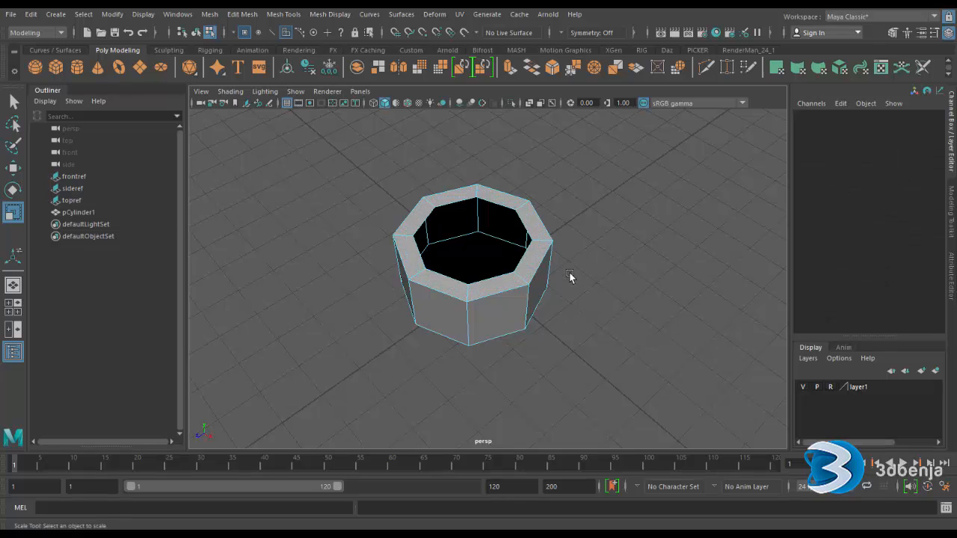
# - Delete the cylinder's side and bottom faces in the front view, keeping only the flat top ring
pyautogui.press('space')
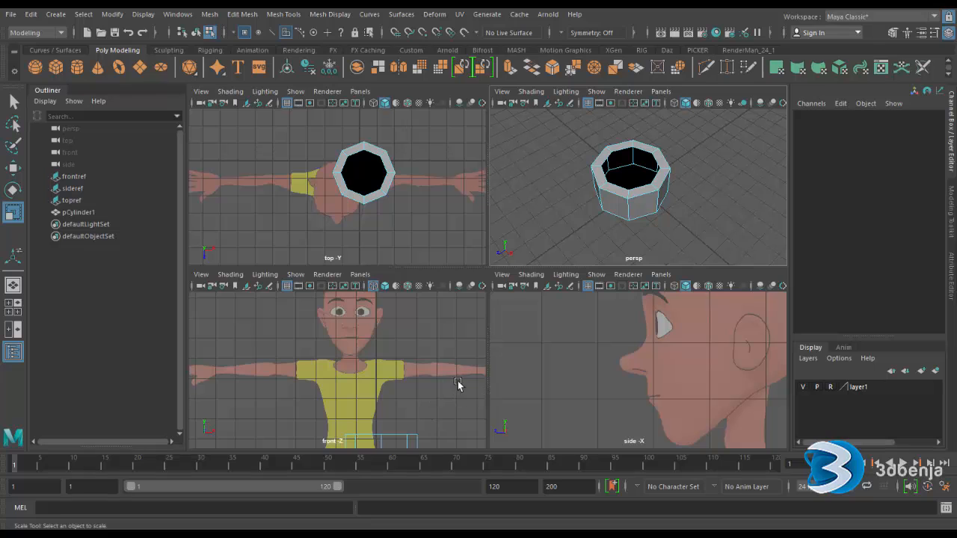
pyautogui.scroll(-3, 457, 382)
pyautogui.press('space')
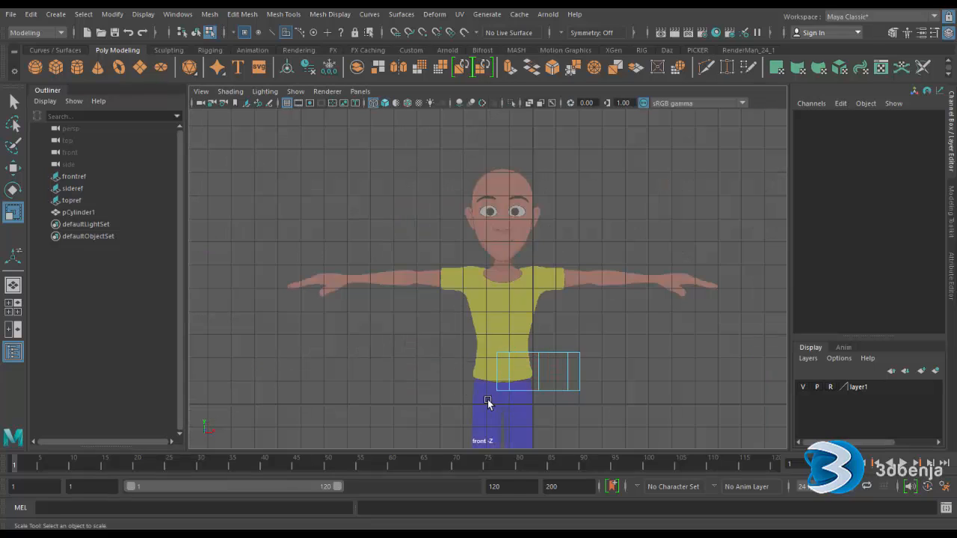
pyautogui.moveTo(471, 362); pyautogui.dragTo(659, 410)
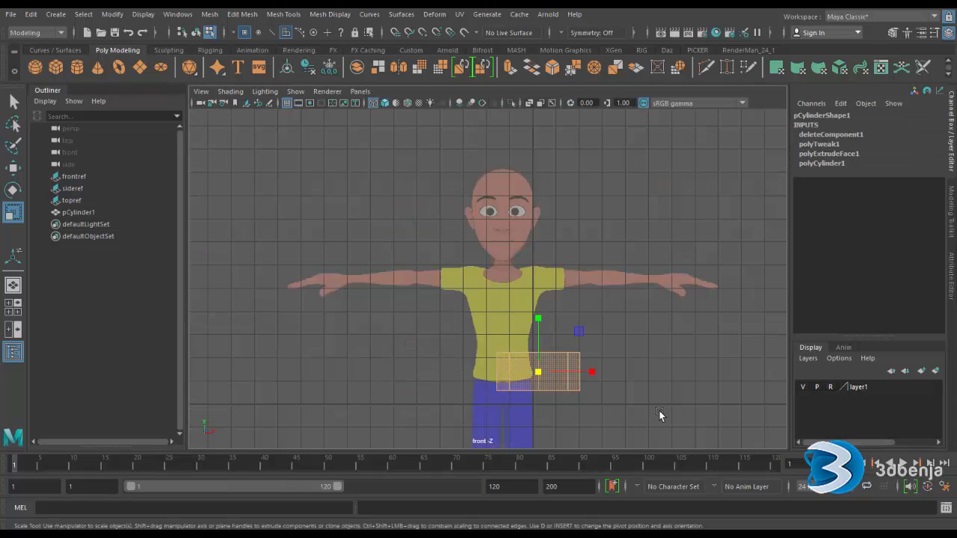
pyautogui.click(617, 384)
pyautogui.press('space')
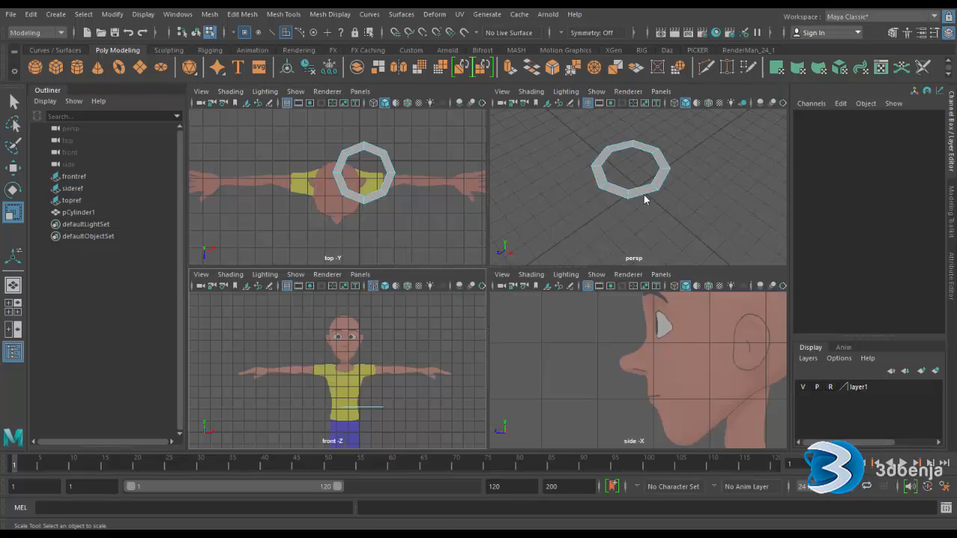
# - Return to object mode in the perspective view and select the whole octagonal ring
pyautogui.press('space')
pyautogui.moveTo(513, 234); pyautogui.dragTo(573, 174, button='right')
pyautogui.click(600, 210)
pyautogui.click(538, 225)
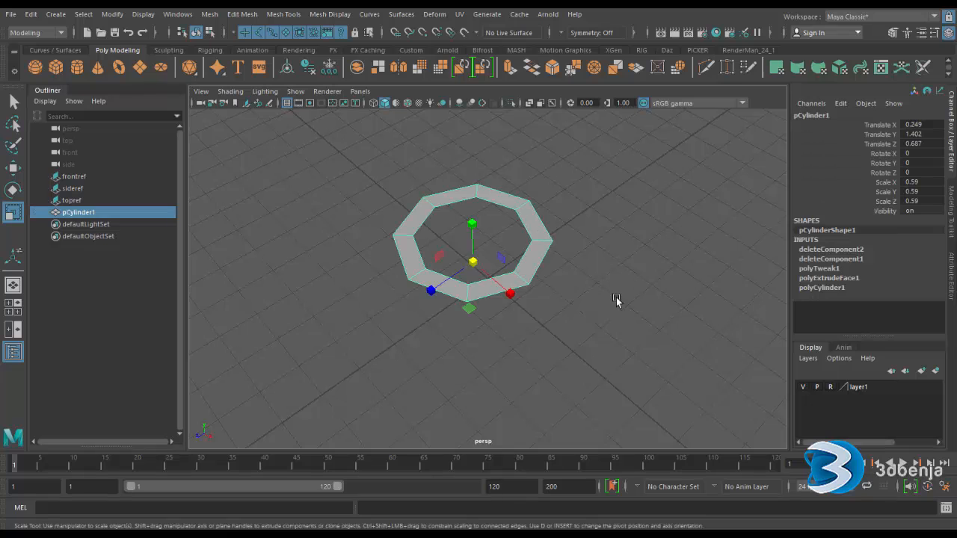
# - Center the pivot of the octagonal ring on its own geometry
pyautogui.keyDown('alt'); pyautogui.moveTo(616, 314); pyautogui.dragTo(609, 279); pyautogui.keyUp('alt')
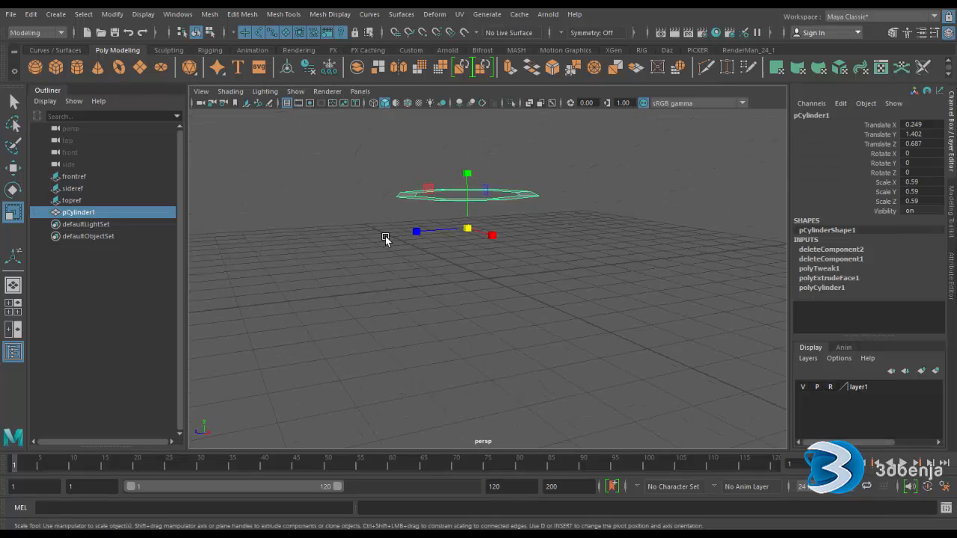
pyautogui.click(112, 14)
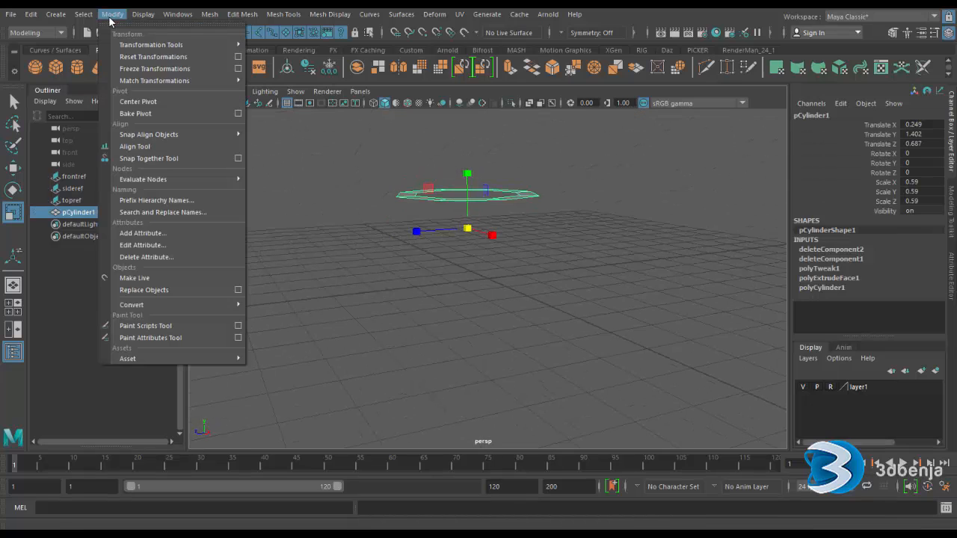
pyautogui.click(138, 102)
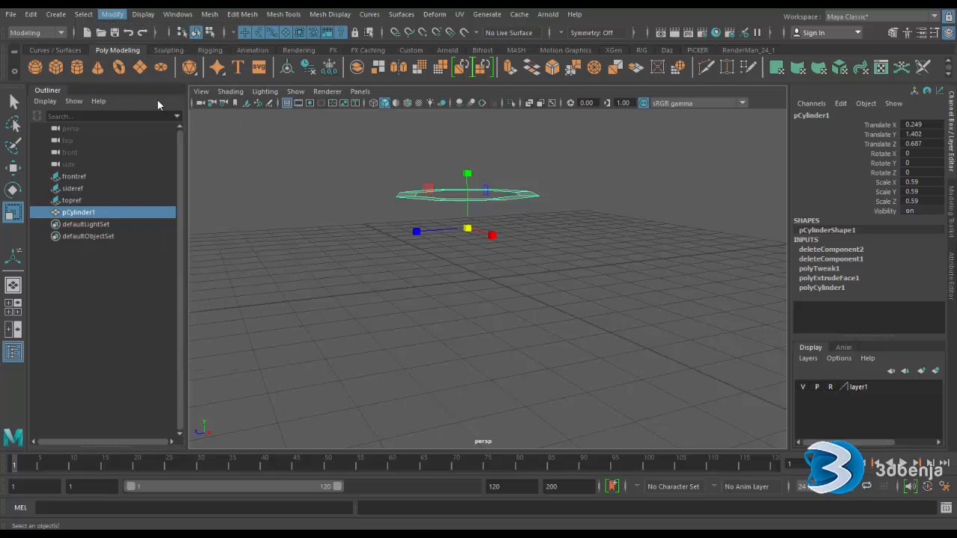
# - Center the ring over the head in the top view and raise it to the shirt's neckline, at about X -1.16, Y 5.09, Z 1.51
pyautogui.click(13, 168)
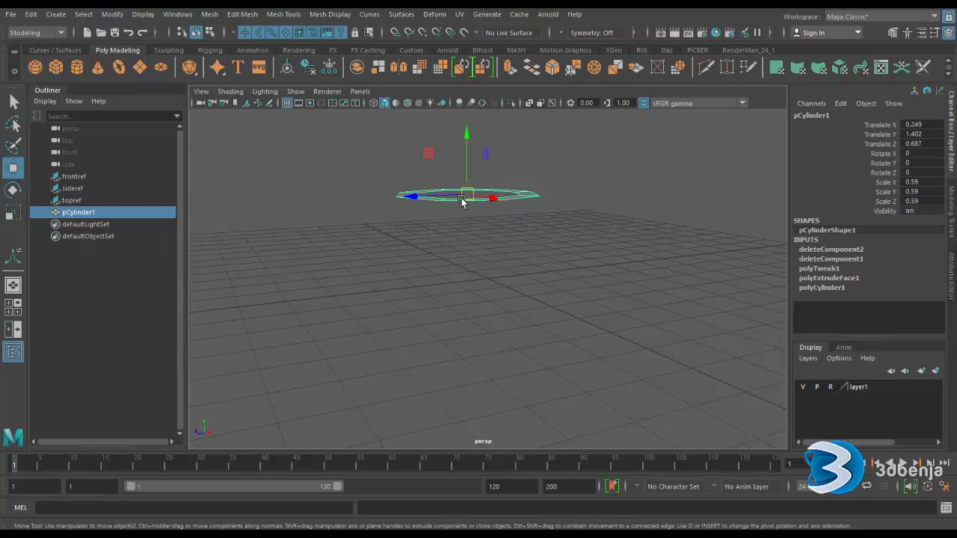
pyautogui.press('space')
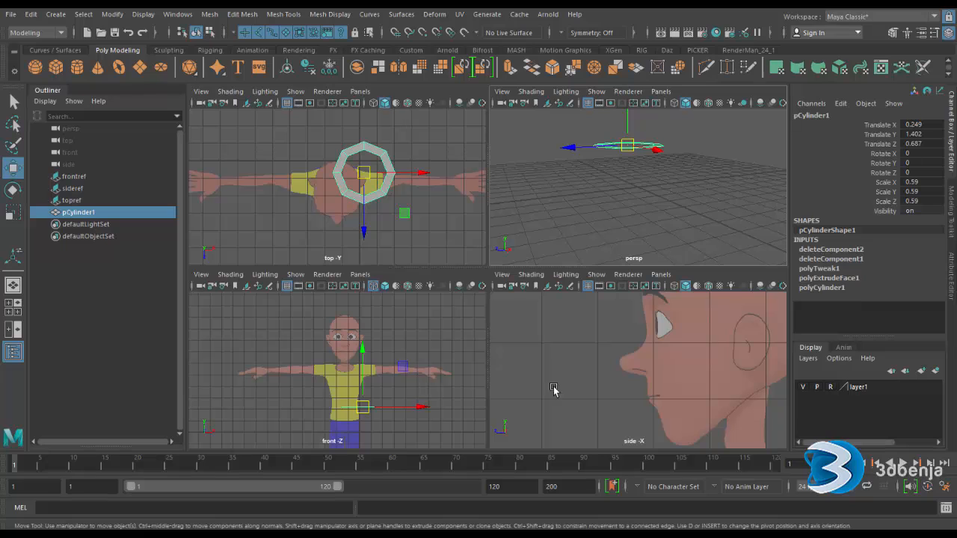
pyautogui.keyDown('alt'); pyautogui.moveTo(554, 388); pyautogui.dragTo(491, 392, button='right'); pyautogui.keyUp('alt')
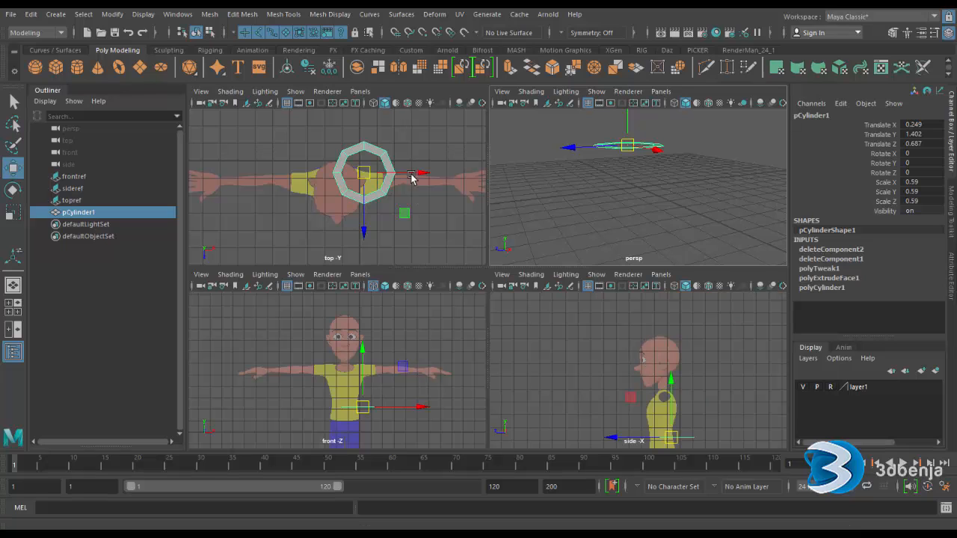
pyautogui.moveTo(417, 174); pyautogui.dragTo(392, 174)
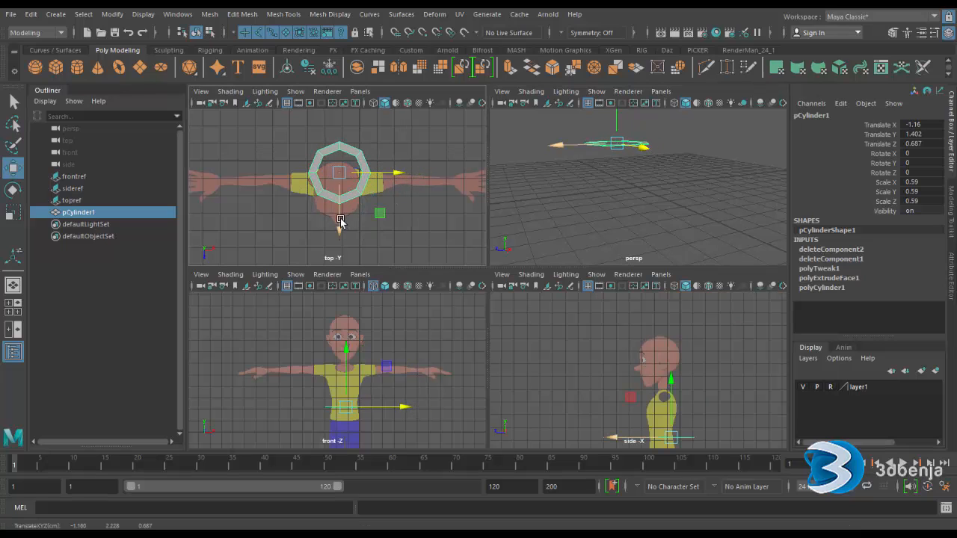
pyautogui.moveTo(338, 220); pyautogui.dragTo(338, 236)
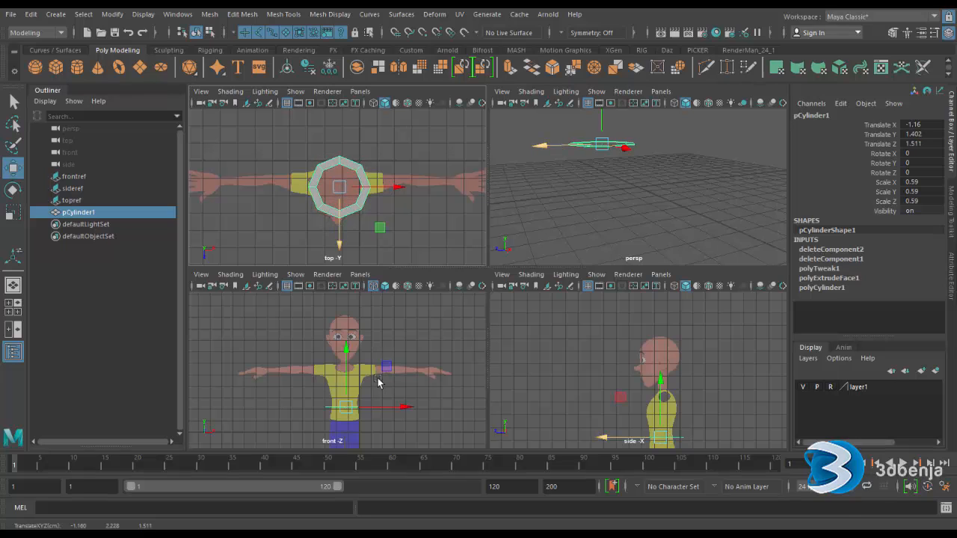
pyautogui.press('space')
pyautogui.moveTo(507, 300); pyautogui.dragTo(507, 214)
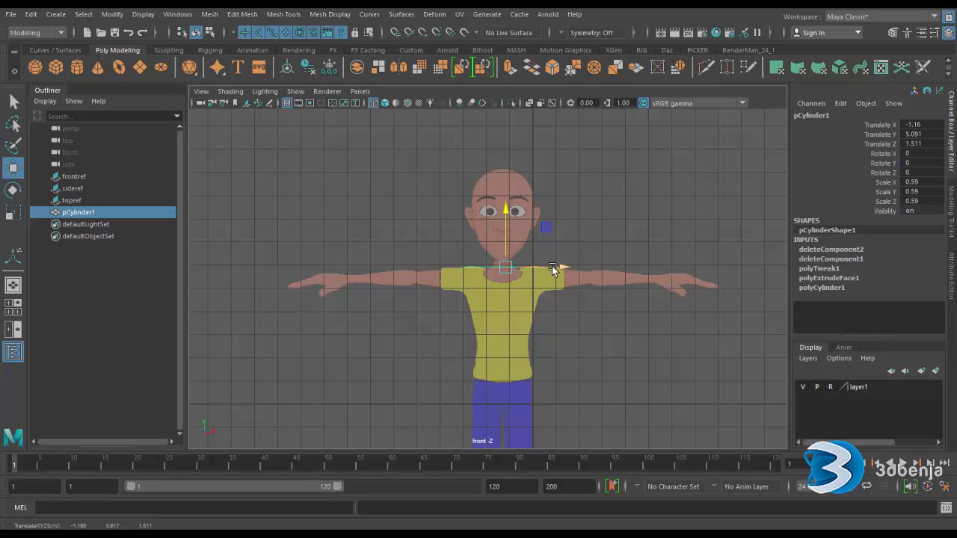
# - Duplicate the neckline ring sideways along X over the character's arm, to about X 4.1
pyautogui.keyDown('shift'); pyautogui.moveTo(560, 271); pyautogui.dragTo(669, 271); pyautogui.keyUp('shift')
pyautogui.press('space')
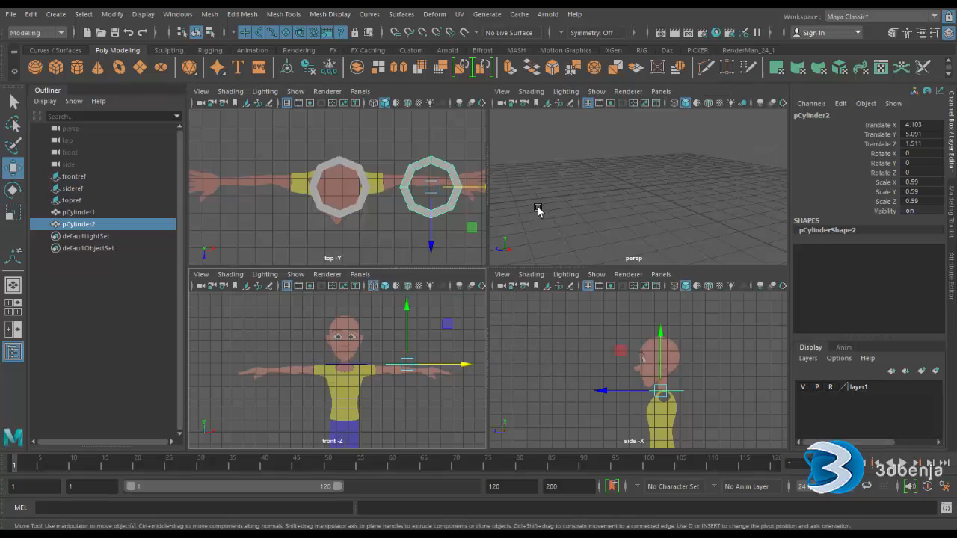
pyautogui.press('f')
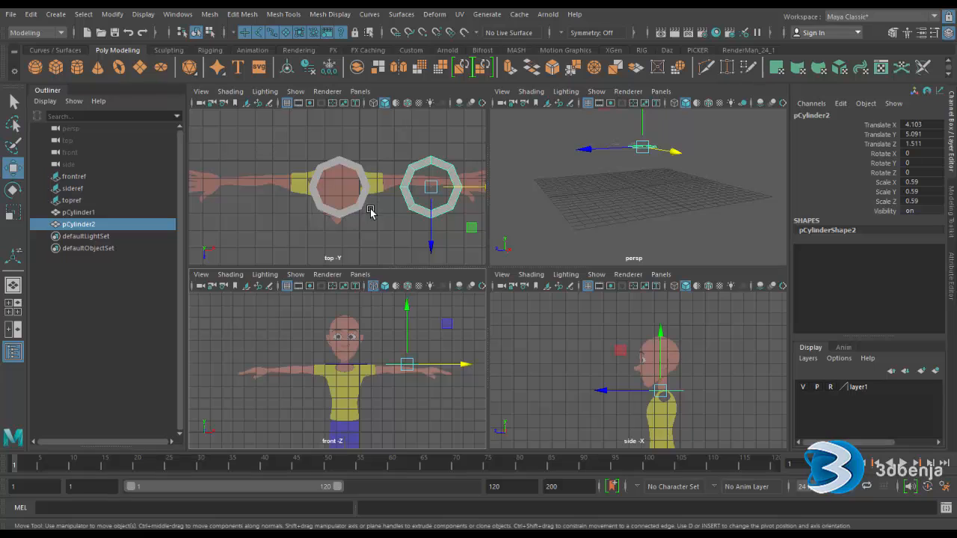
# - Stand the duplicated ring upright by setting its Z rotation to -90
pyautogui.click(13, 190)
pyautogui.moveTo(414, 187); pyautogui.dragTo(476, 196)
pyautogui.hotkey('ctrl', 'z')
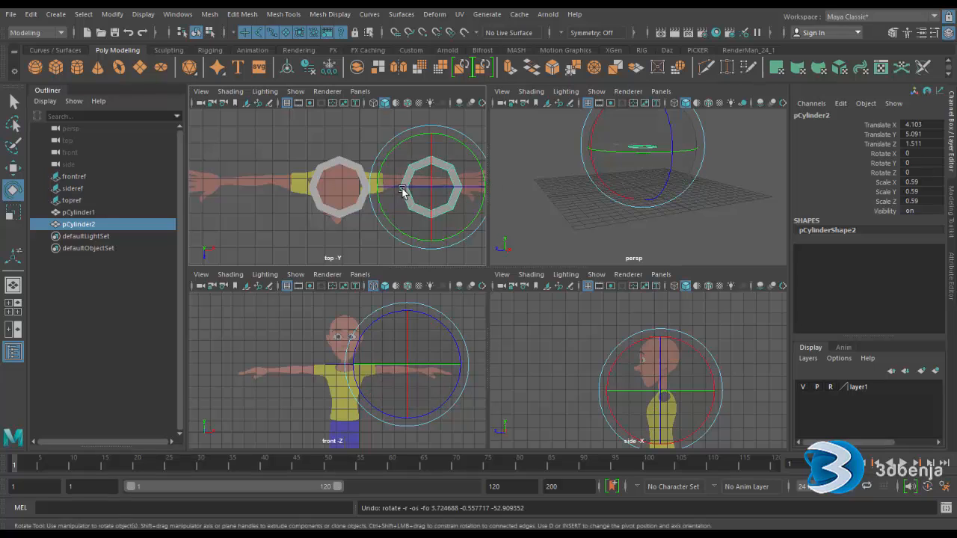
pyautogui.moveTo(408, 188); pyautogui.dragTo(464, 190)
pyautogui.doubleClick(935, 174)
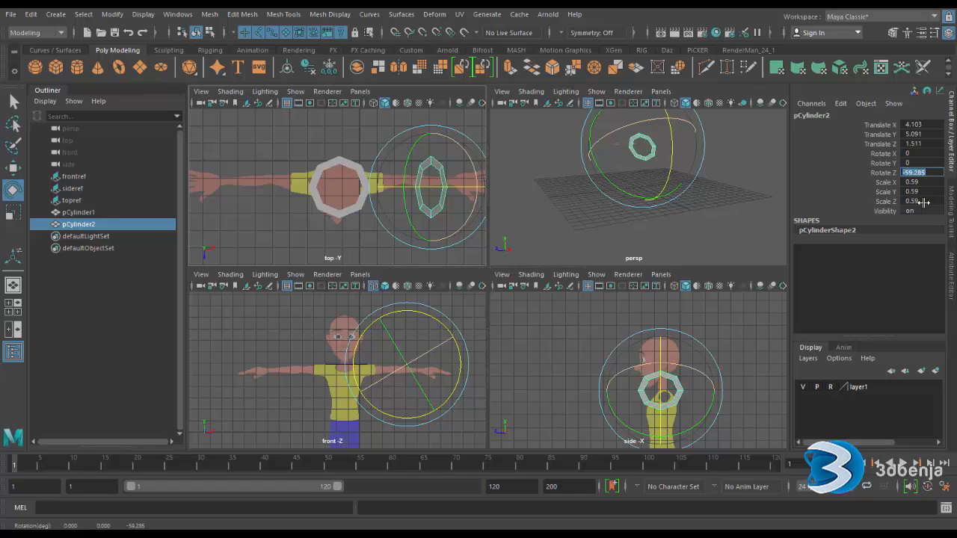
pyautogui.write('-90')
pyautogui.press('Return')
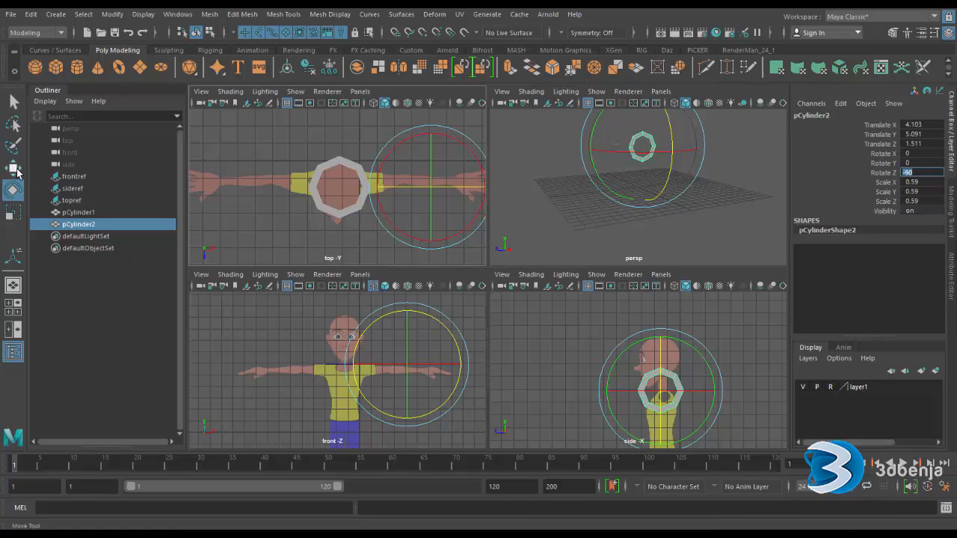
# - Move the upright ring over the shoulder in the side view, to about Y 4.24 and Z 1.33
pyautogui.press('w')
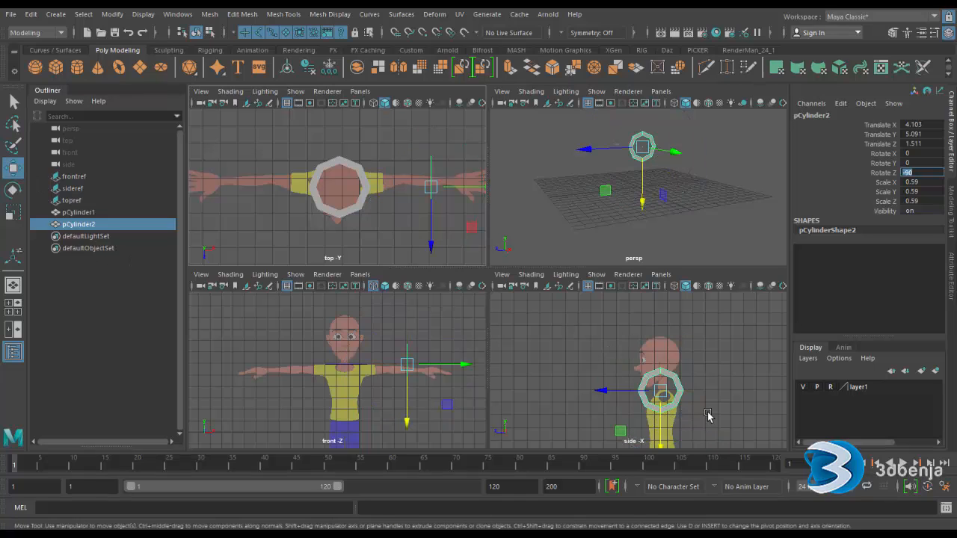
pyautogui.keyDown('alt'); pyautogui.moveTo(709, 417); pyautogui.dragTo(670, 379, button='middle'); pyautogui.keyUp('alt')
pyautogui.scroll(2, 668, 380)
pyautogui.moveTo(622, 407); pyautogui.dragTo(623, 421)
pyautogui.moveTo(566, 370); pyautogui.dragTo(569, 371)
# - Rotate the upright ring about its own axis, setting its Y rotation to -90
pyautogui.click(13, 190)
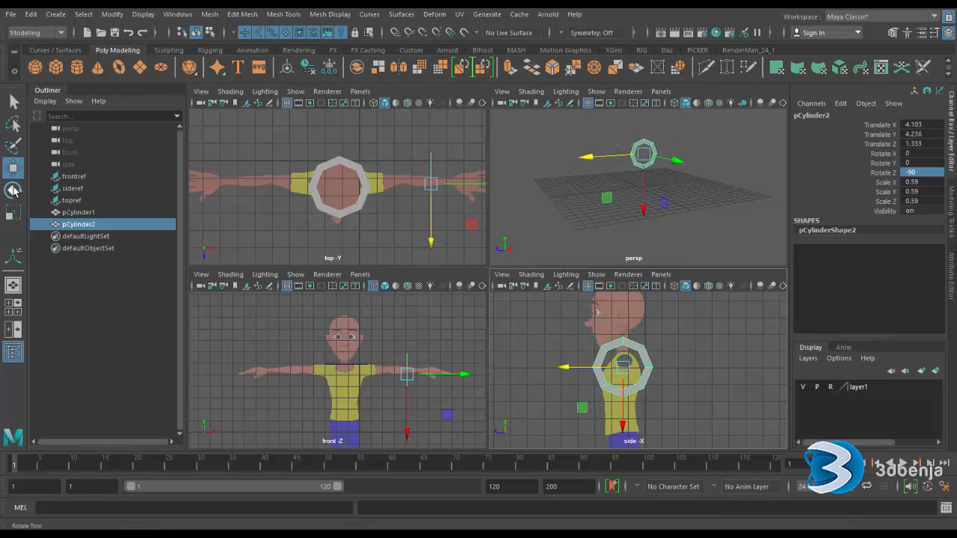
pyautogui.moveTo(668, 332)
pyautogui.mouseDown()
pyautogui.moveTo(673, 349)
pyautogui.moveTo(670, 338)
pyautogui.mouseUp()
pyautogui.doubleClick(920, 163)
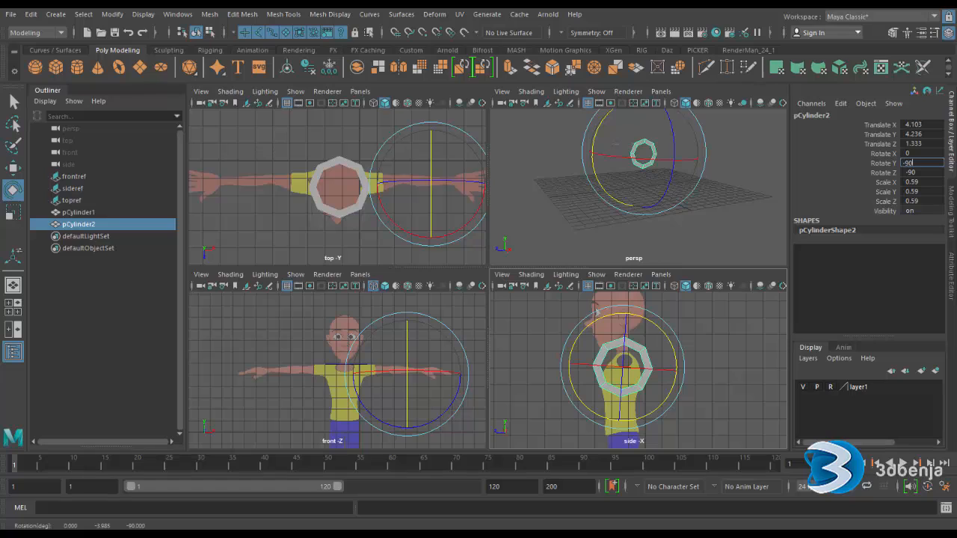
pyautogui.press('Return')
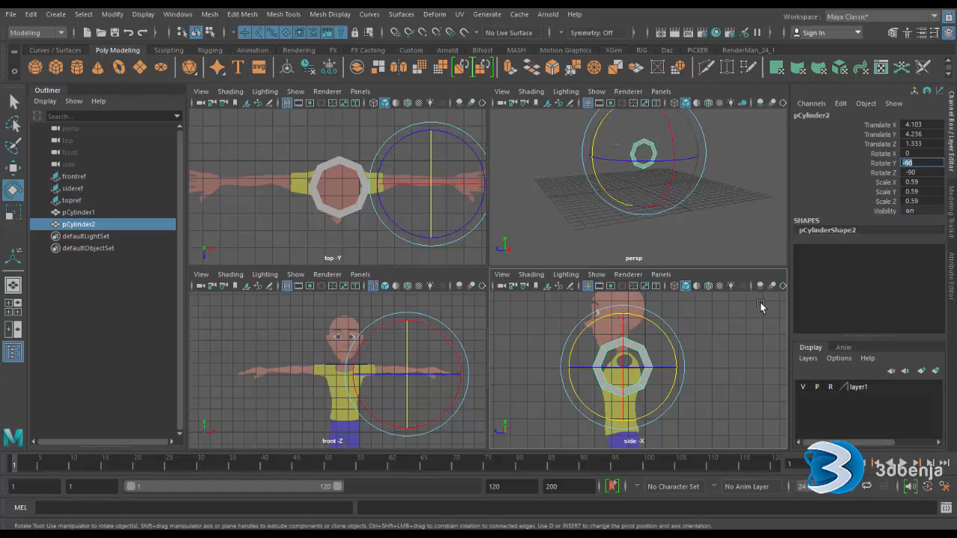
# - Move the upright ring inward to the end of the shirt sleeve, at about X 1.4 and Y 4.3
pyautogui.click(14, 168)
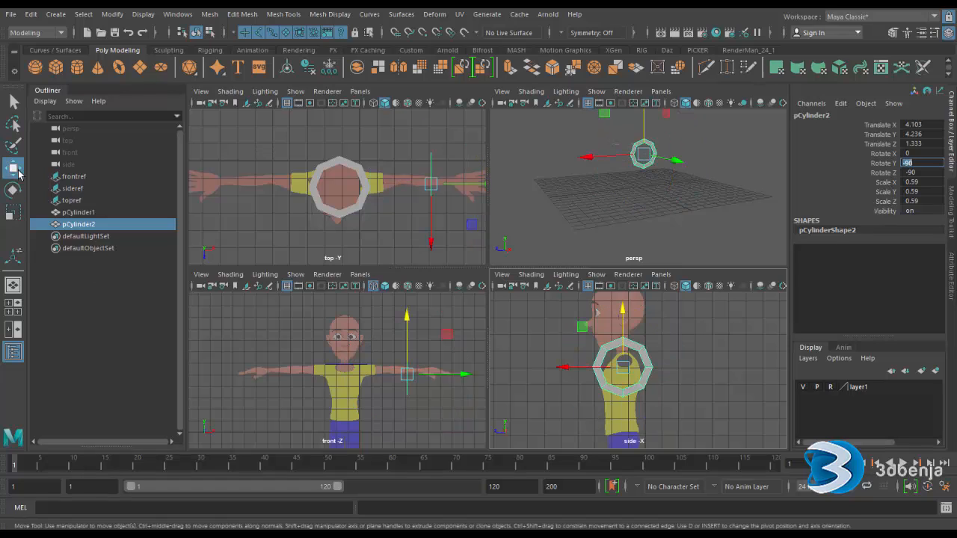
pyautogui.moveTo(624, 329); pyautogui.dragTo(623, 327)
pyautogui.moveTo(449, 375); pyautogui.dragTo(425, 374)
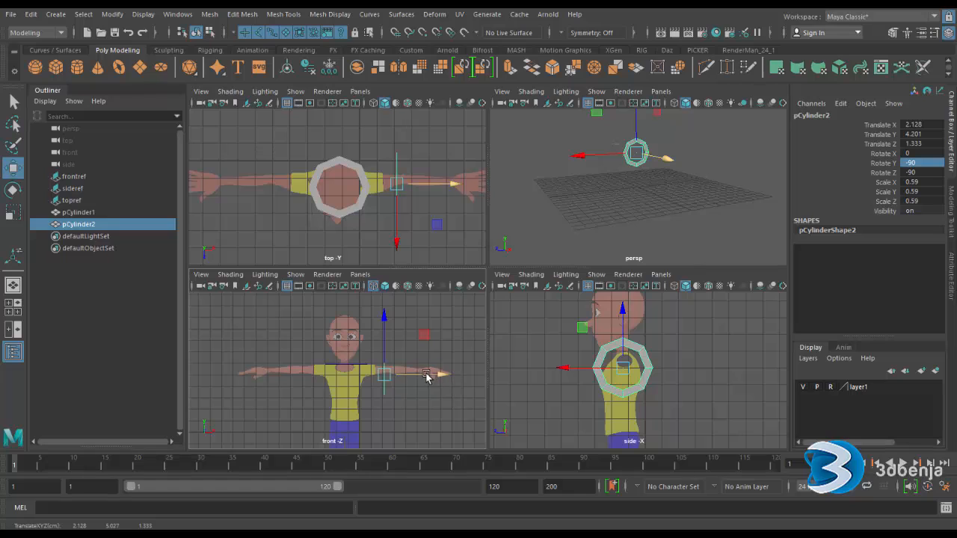
pyautogui.click(365, 211)
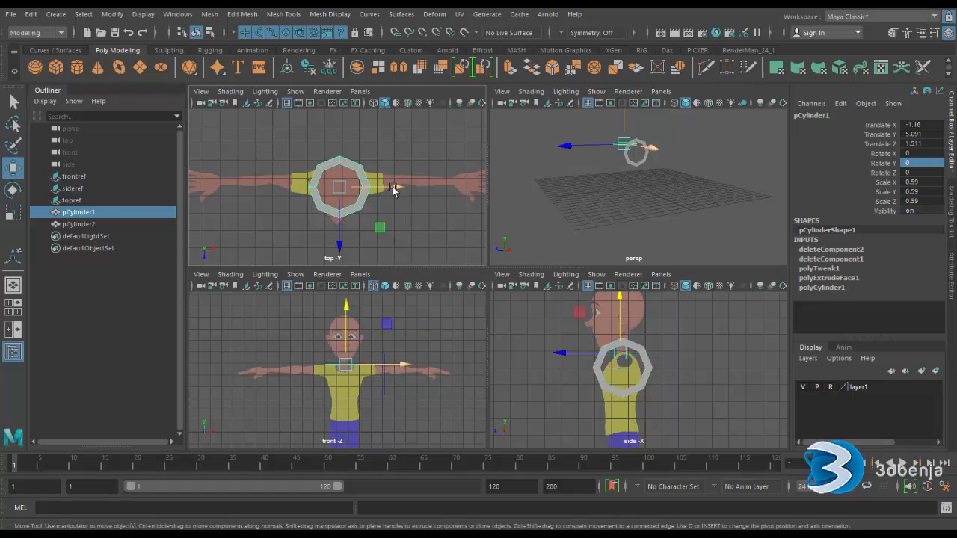
pyautogui.click(385, 384)
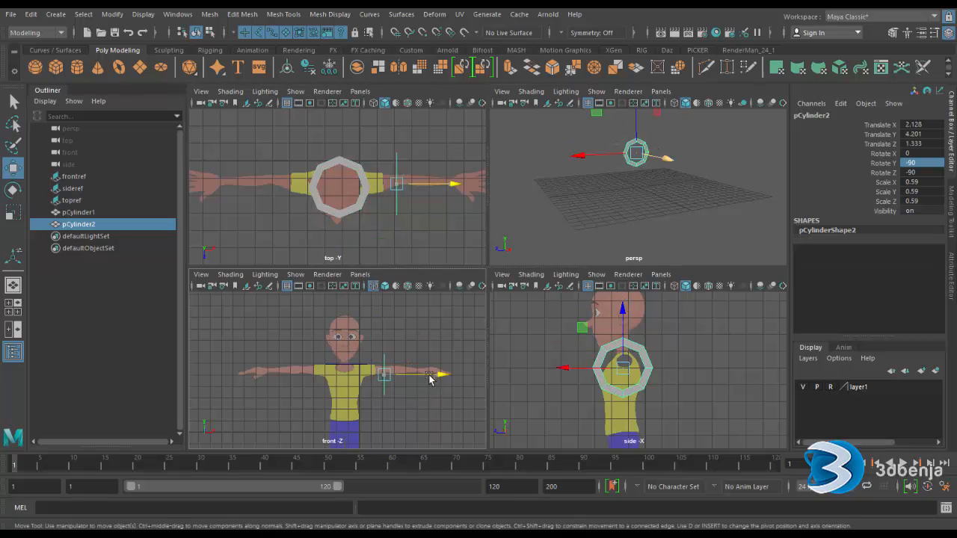
pyautogui.moveTo(440, 375); pyautogui.dragTo(375, 360)
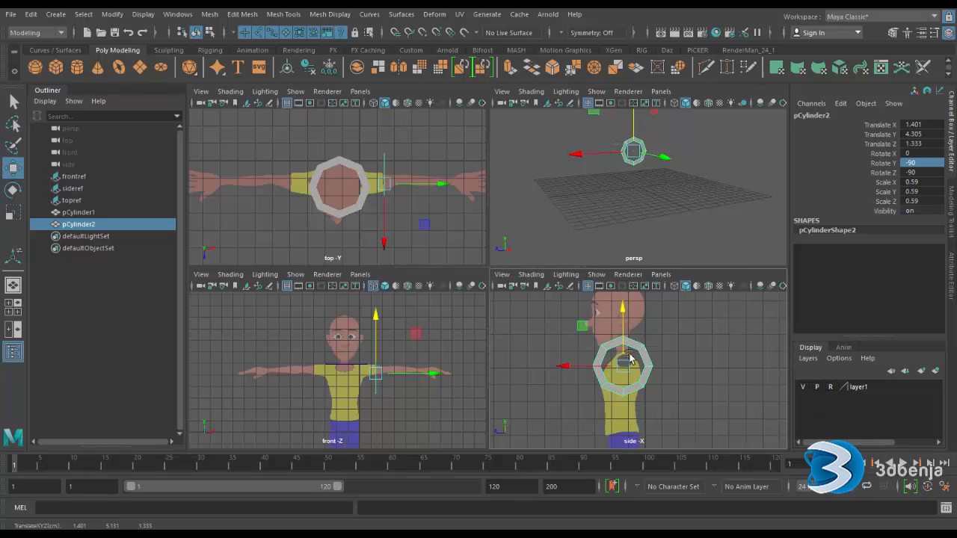
# - Show the enlarged side view in wireframe and scale the sleeve ring down uniformly to about 0.242
pyautogui.press('space')
pyautogui.scroll(3, 506, 325)
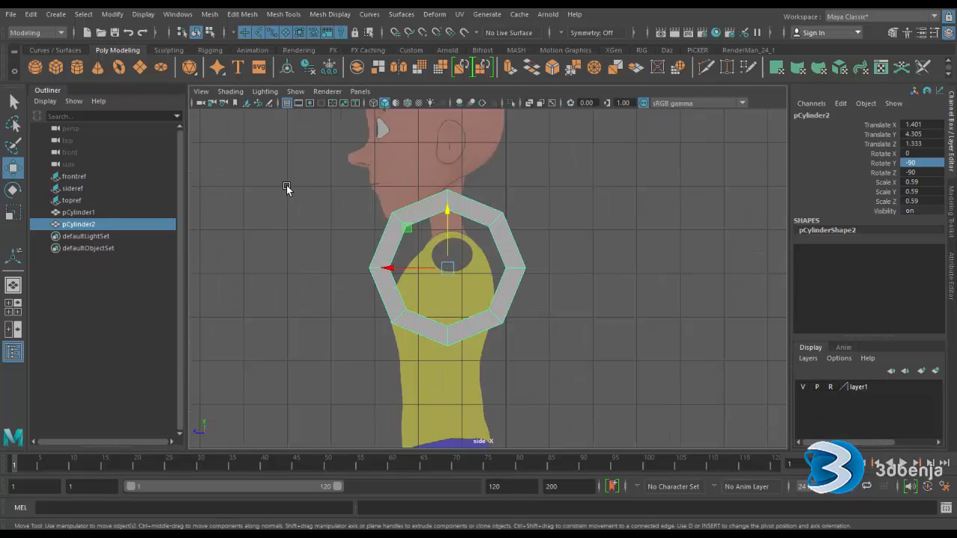
pyautogui.click(373, 103)
pyautogui.press('r')
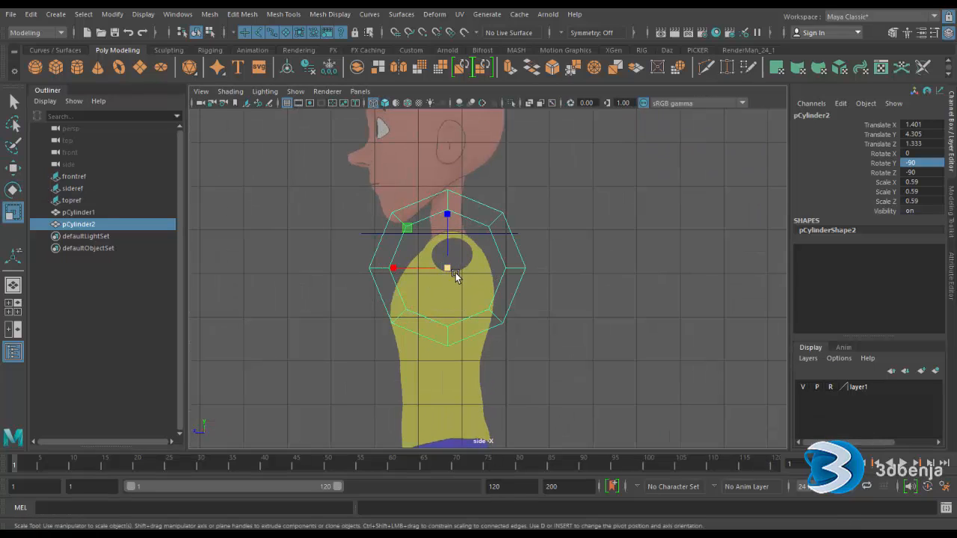
pyautogui.moveTo(449, 271); pyautogui.dragTo(438, 303)
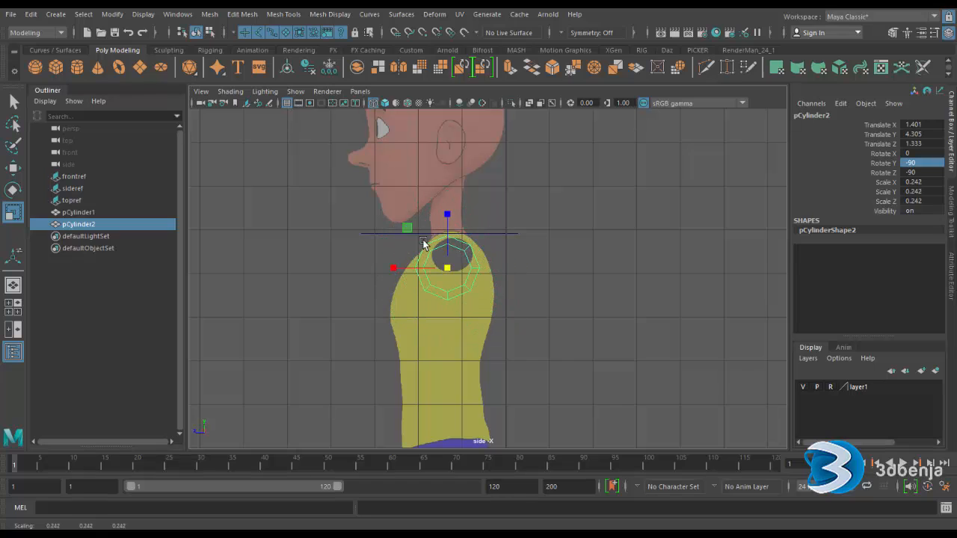
# - Fit the sleeve ring around the armhole by scaling it to about 0.221 and moving it to about Y 4.6, Z 1.21
pyautogui.click(13, 169)
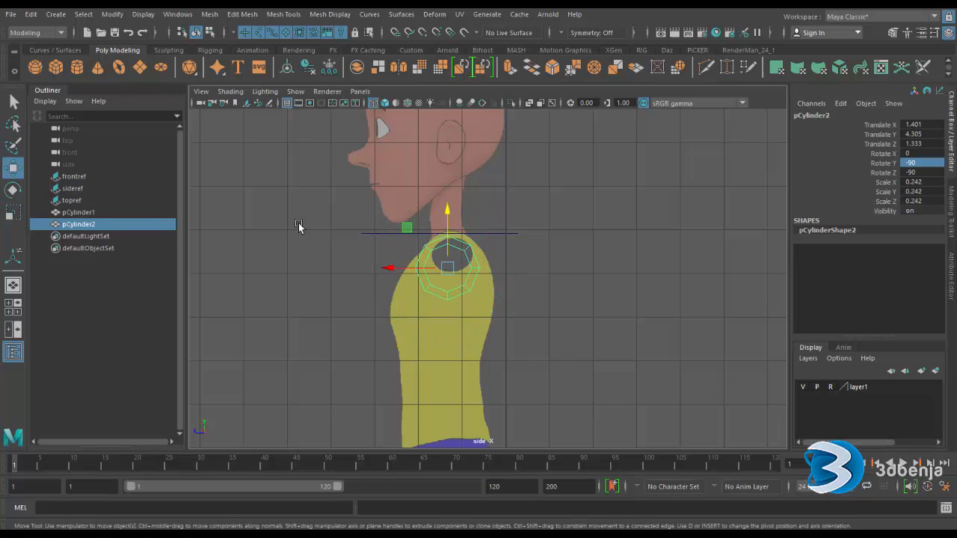
pyautogui.moveTo(442, 260); pyautogui.dragTo(449, 249)
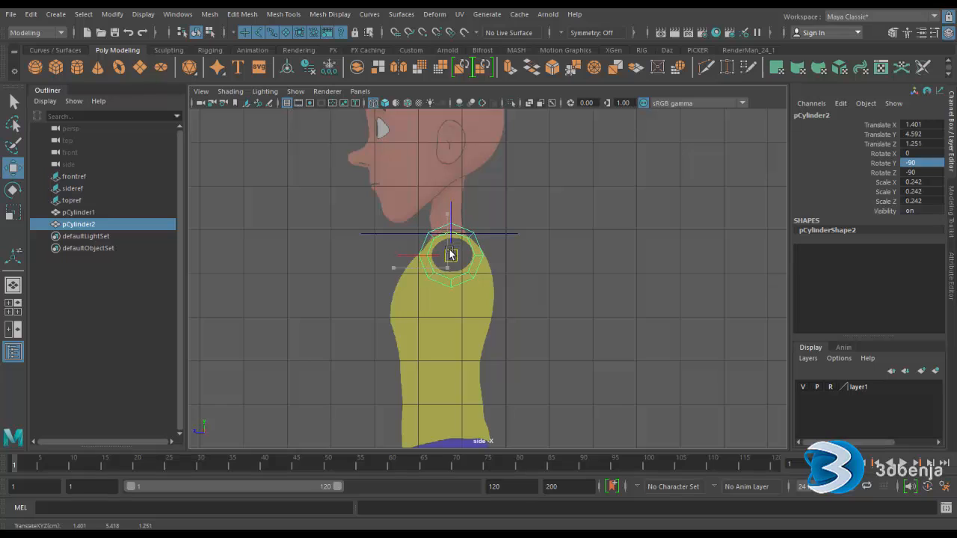
pyautogui.scroll(3, 449, 249)
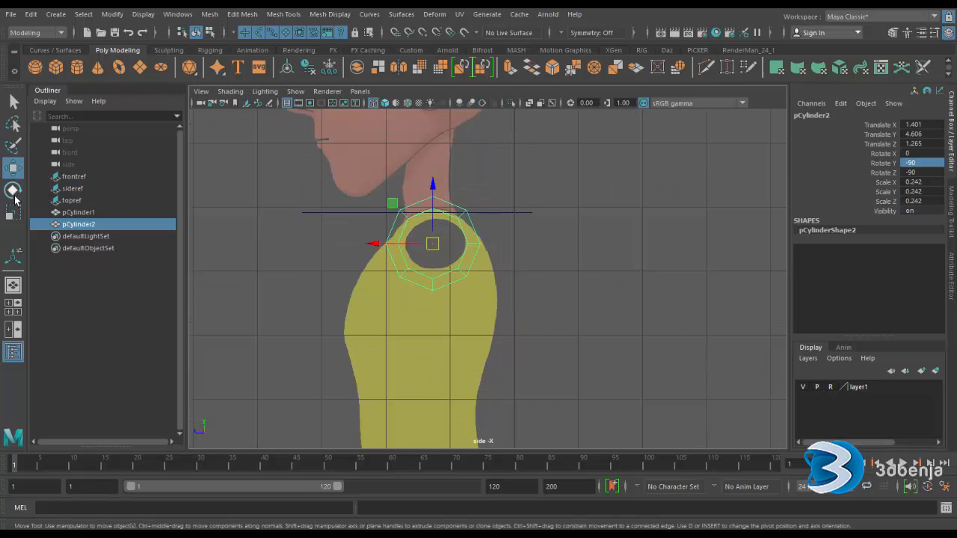
pyautogui.click(13, 214)
pyautogui.moveTo(435, 247); pyautogui.dragTo(431, 251)
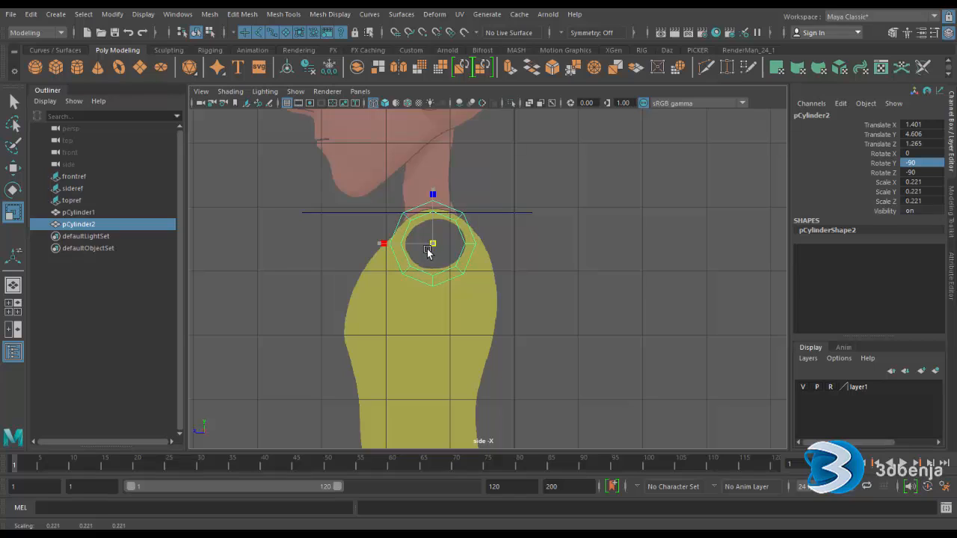
pyautogui.press('w')
pyautogui.moveTo(434, 243); pyautogui.dragTo(443, 245)
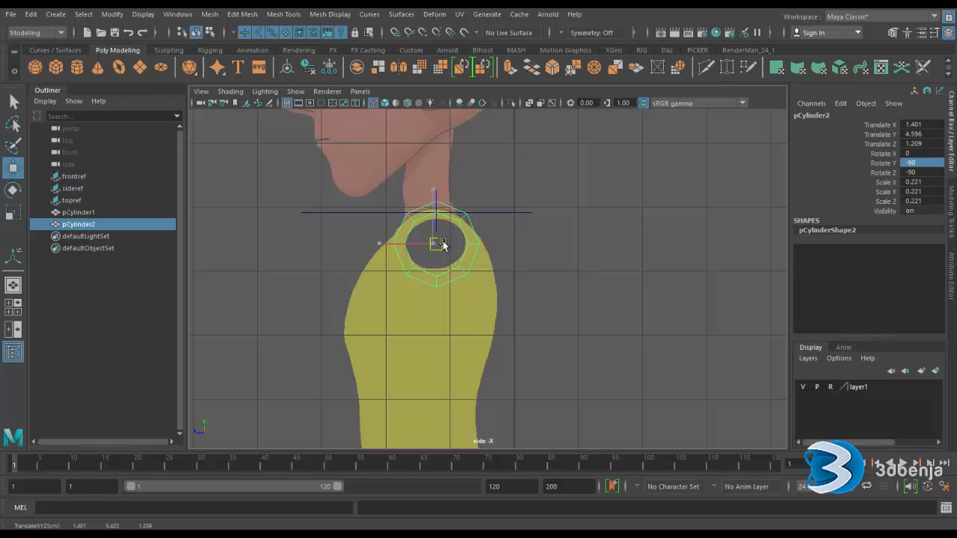
# - Duplicate the sleeve ring along X to the opposite sleeve at about X -4.1 and select the copy in the perspective view
pyautogui.click(545, 271)
pyautogui.click(477, 241)
pyautogui.press('space')
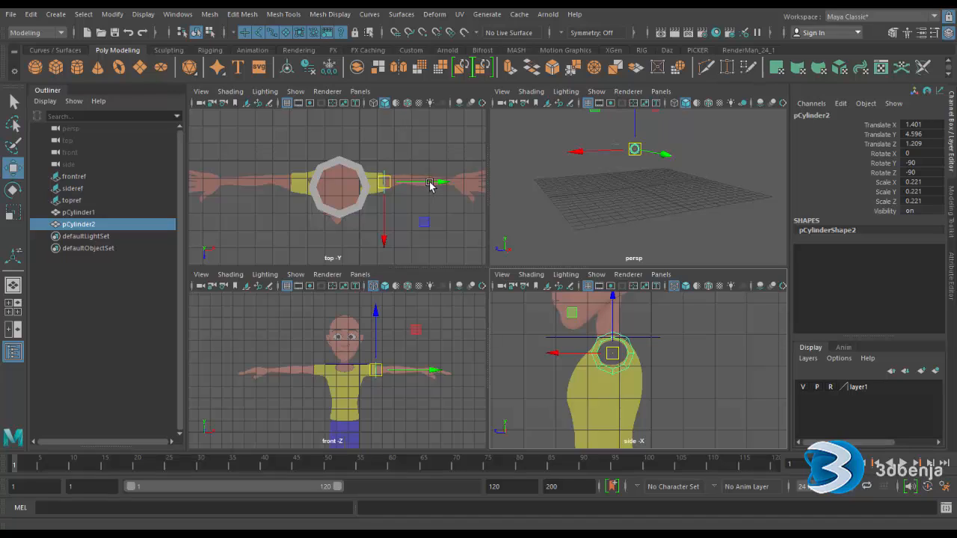
pyautogui.moveTo(430, 185)
pyautogui.keyDown('shift'); pyautogui.mouseDown()
pyautogui.moveTo(310, 187)
pyautogui.moveTo(333, 192)
pyautogui.mouseUp(); pyautogui.keyUp('shift')
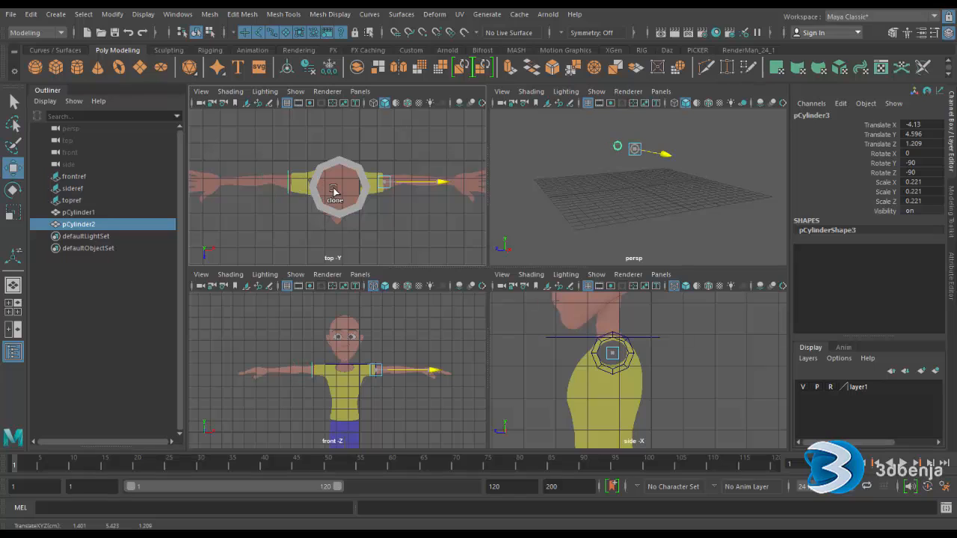
pyautogui.click(641, 208)
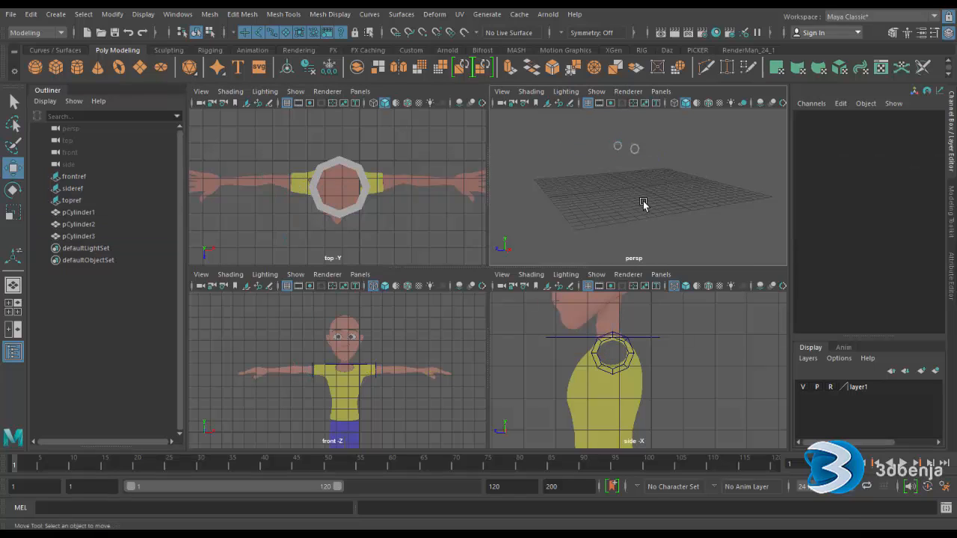
pyautogui.press('space')
pyautogui.click(445, 211)
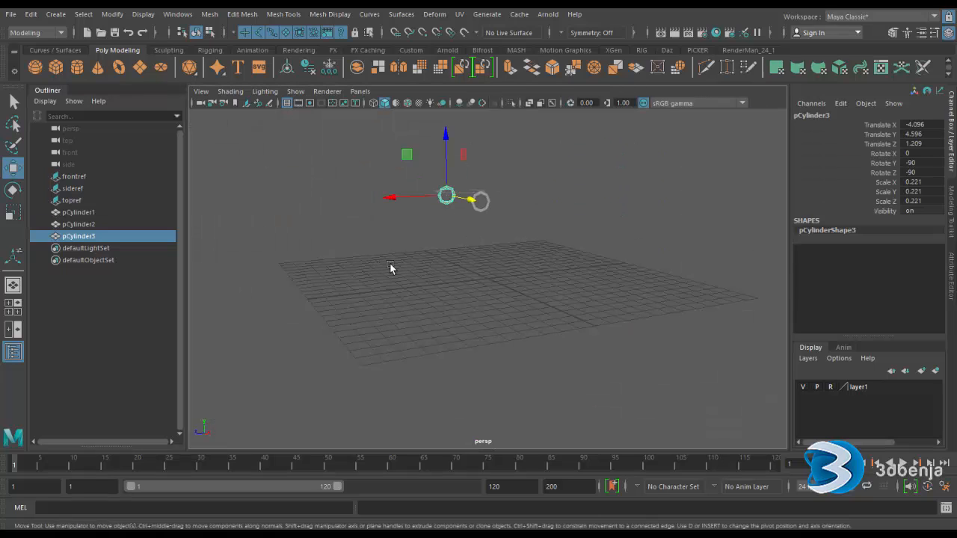
# - Try to flip the copied sleeve ring by making its Scale X value negative
pyautogui.keyDown('alt'); pyautogui.moveTo(396, 276); pyautogui.dragTo(663, 259); pyautogui.keyUp('alt')
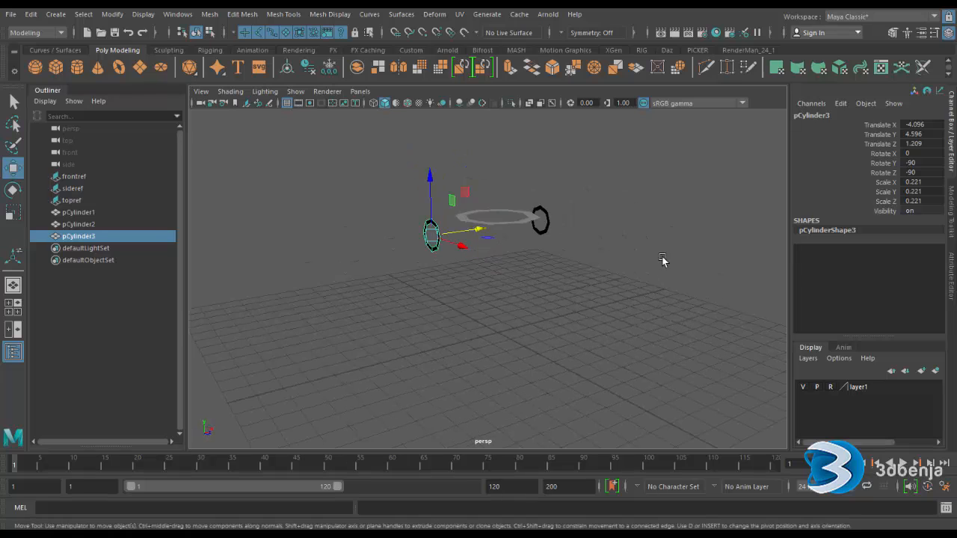
pyautogui.doubleClick(905, 183)
pyautogui.moveTo(902, 186); pyautogui.dragTo(901, 211)
pyautogui.write('-')
pyautogui.press('Return')
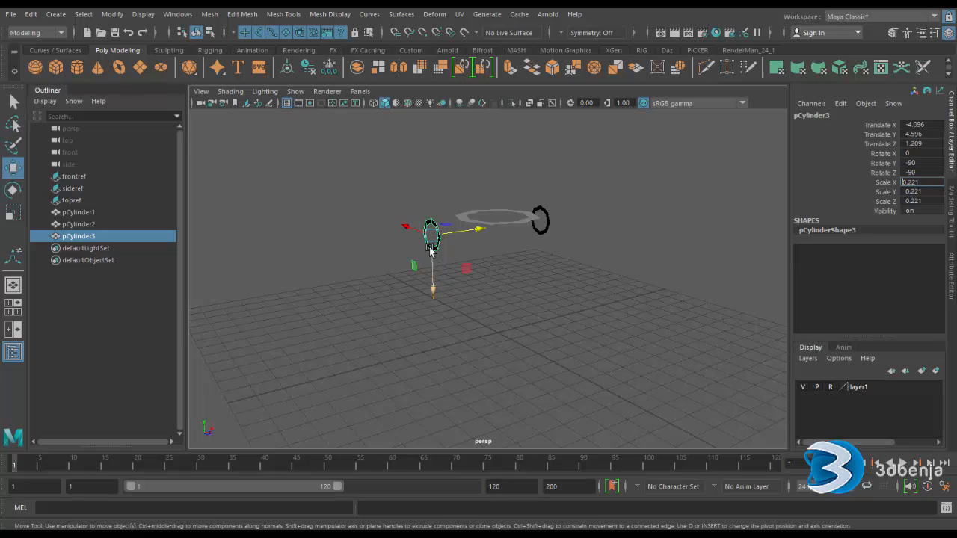
pyautogui.press('Return')
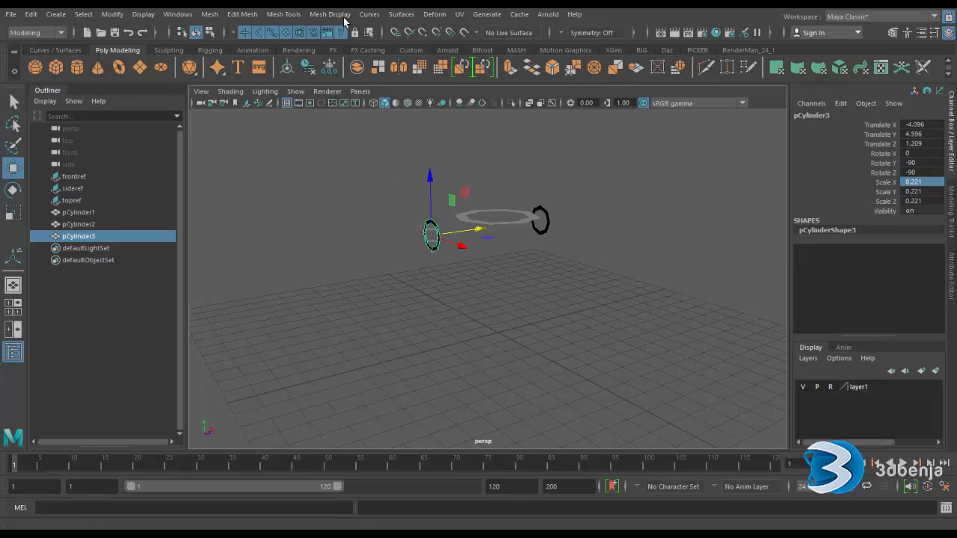
# - Reverse the face normals of the copied sleeve ring
pyautogui.click(344, 17)
pyautogui.click(355, 69)
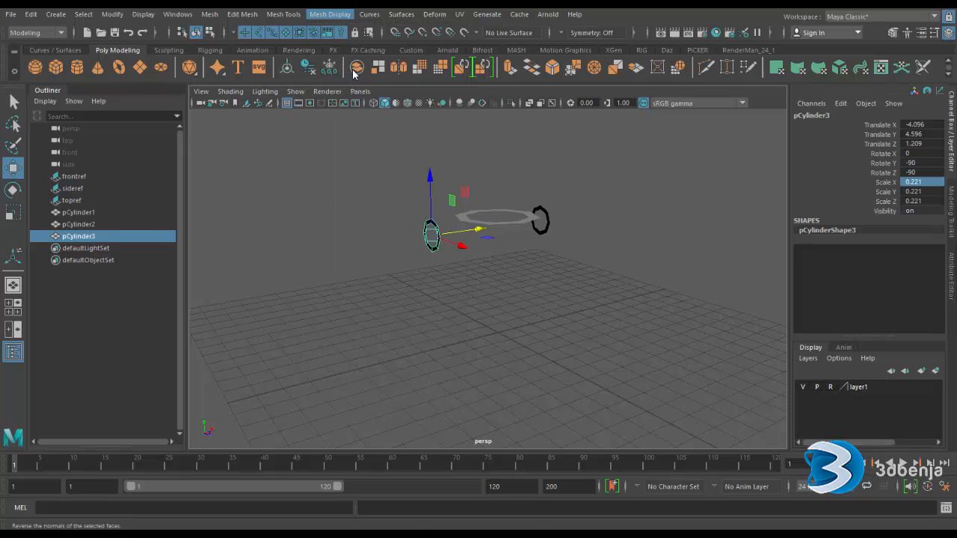
pyautogui.press('r')
pyautogui.click(432, 245)
pyautogui.click(433, 234)
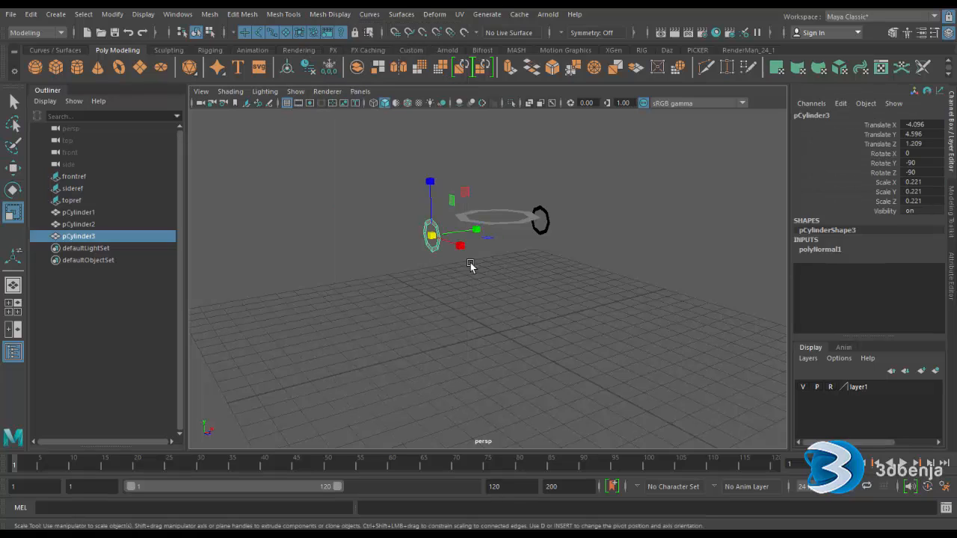
pyautogui.click(578, 282)
pyautogui.keyDown('alt'); pyautogui.moveTo(571, 278); pyautogui.dragTo(490, 293); pyautogui.keyUp('alt')
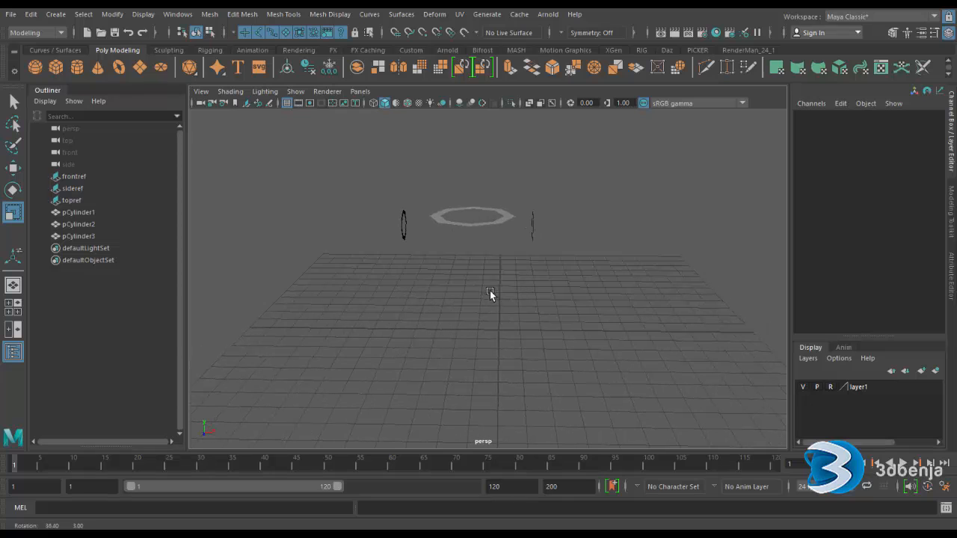
# - Duplicate the neckline ring straight down to the shirt's hem at about Y 0.24, working in the front view
pyautogui.click(475, 225)
pyautogui.press('space')
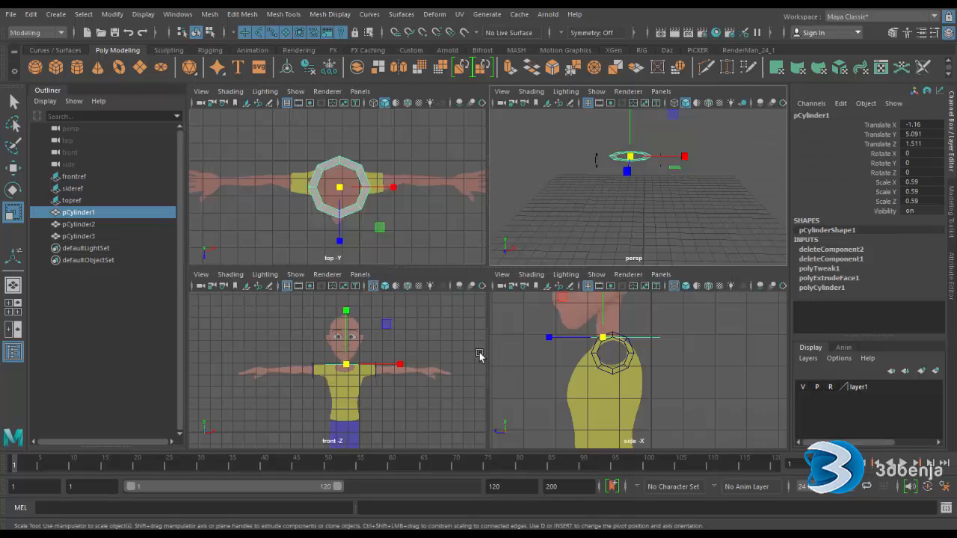
pyautogui.press('space')
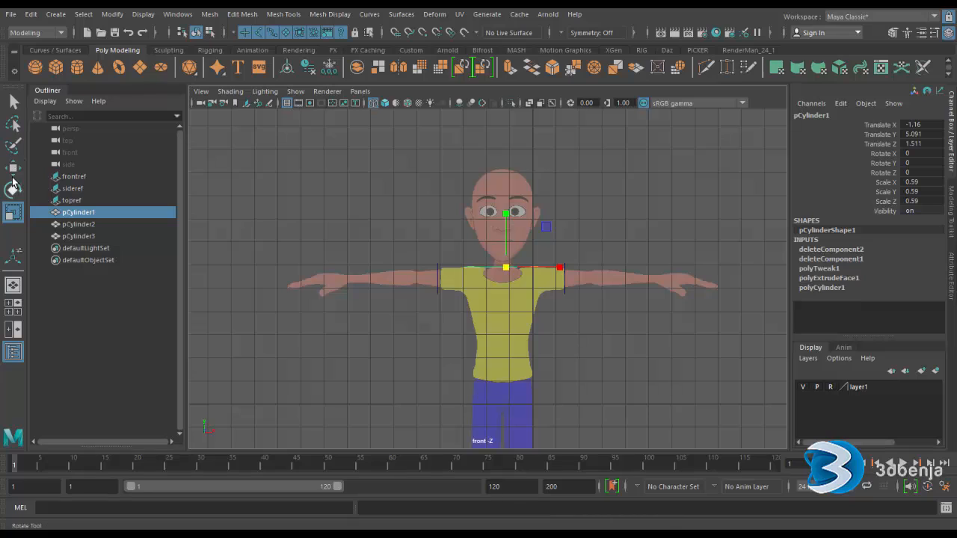
pyautogui.click(13, 167)
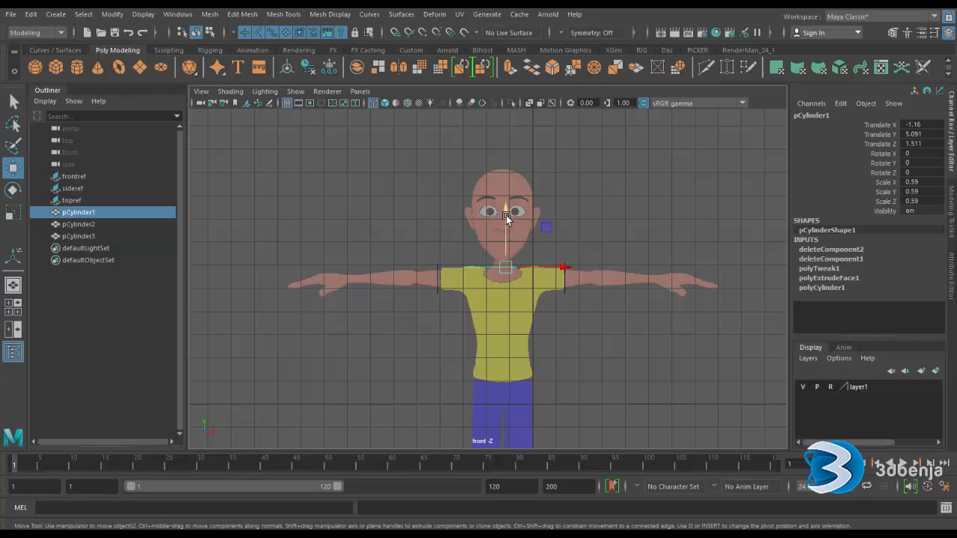
pyautogui.keyDown('shift'); pyautogui.moveTo(506, 219); pyautogui.dragTo(505, 329); pyautogui.keyUp('shift')
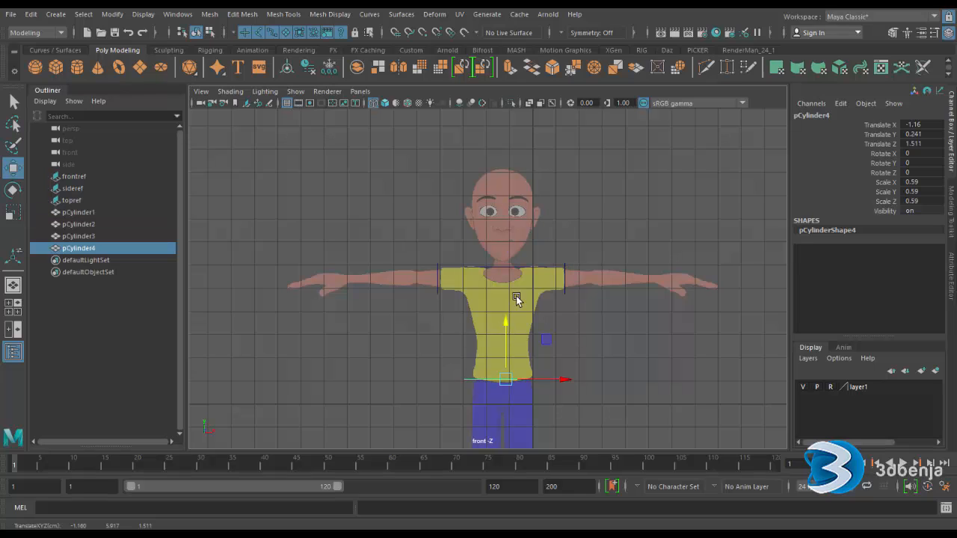
# - Tilt the neckline ring to about 27.9° in X, scale it uniformly to about 0.482 and centre it on the collar at about X -1.35, Y 4.89
pyautogui.click(528, 258)
pyautogui.click(525, 267)
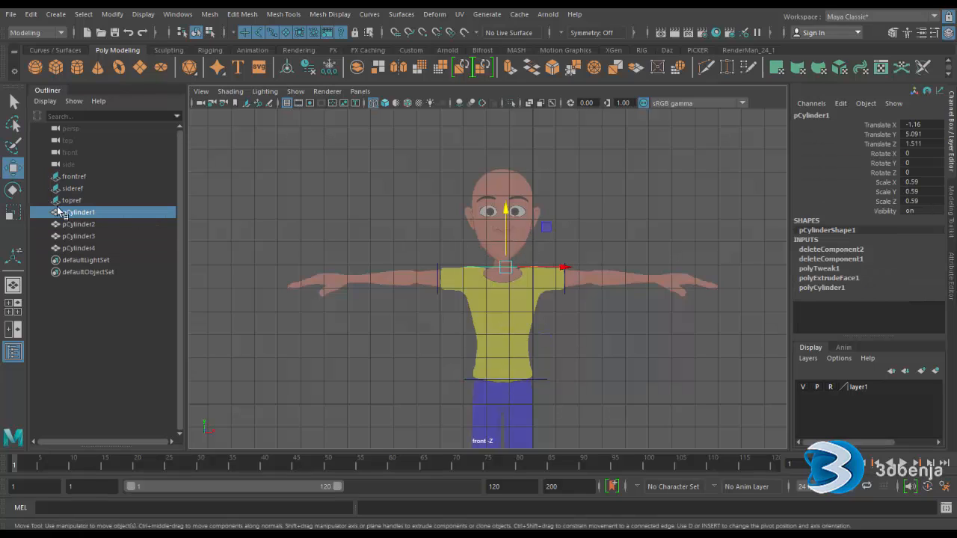
pyautogui.click(13, 190)
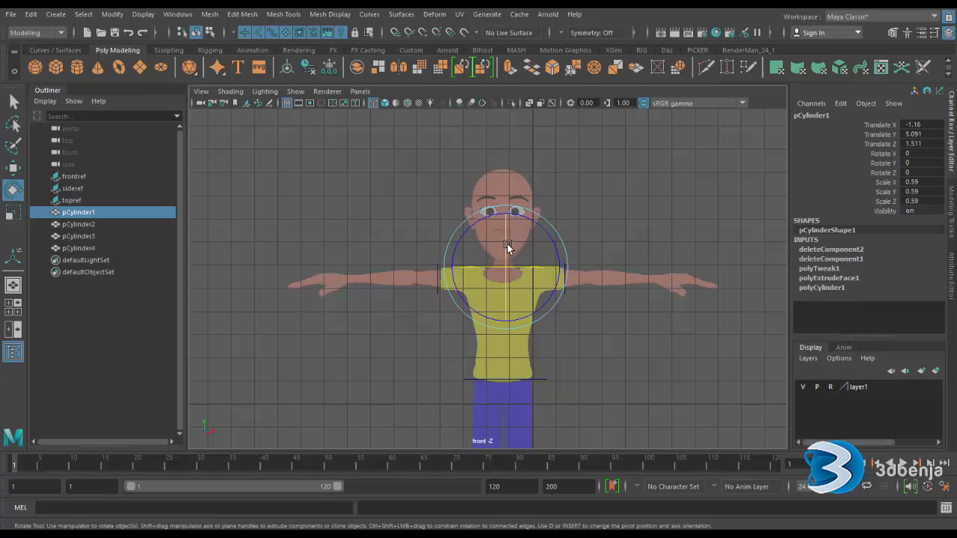
pyautogui.moveTo(507, 244); pyautogui.dragTo(506, 258)
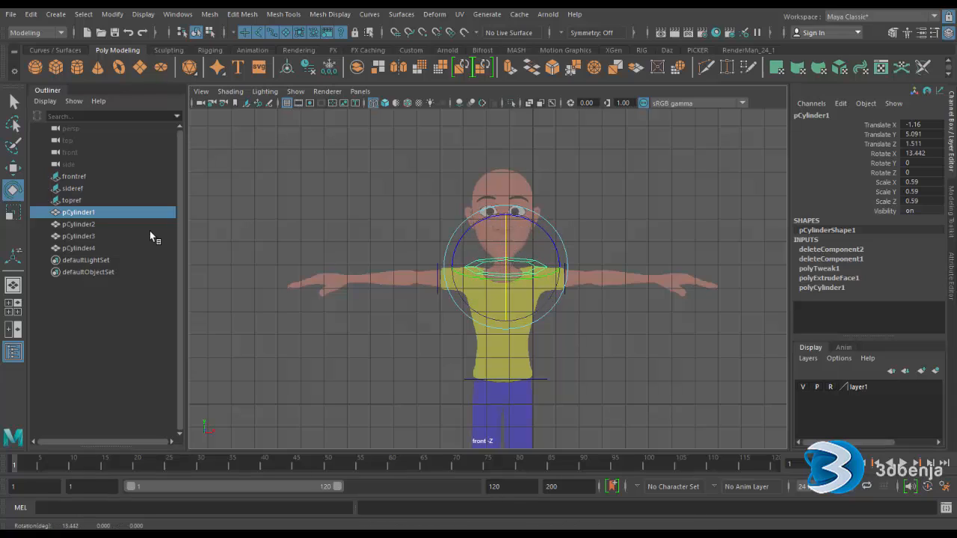
pyautogui.click(12, 213)
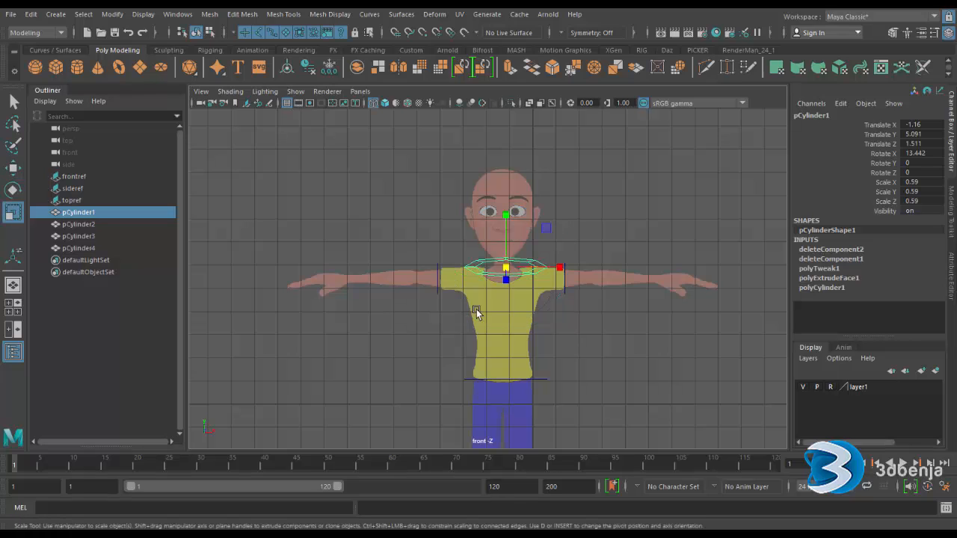
pyautogui.scroll(3, 477, 309)
pyautogui.moveTo(516, 267)
pyautogui.mouseDown()
pyautogui.moveTo(492, 262)
pyautogui.moveTo(537, 261)
pyautogui.moveTo(514, 241)
pyautogui.moveTo(515, 267)
pyautogui.mouseUp()
pyautogui.press('w')
pyautogui.click(14, 192)
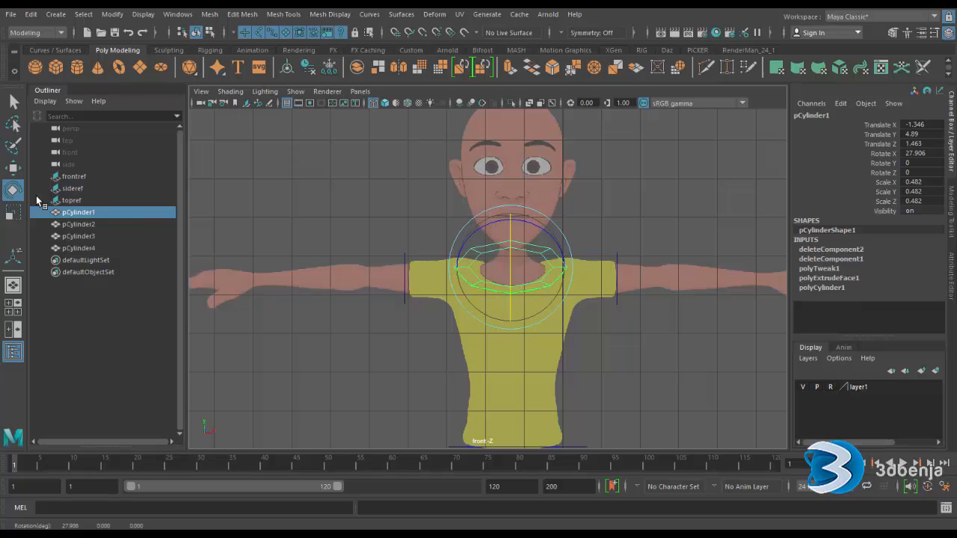
# - Scale the neckline ring uniformly to about 0.399 and move it along its own axis to about Y 4.84, Z 1.44
pyautogui.click(13, 213)
pyautogui.moveTo(512, 270); pyautogui.dragTo(502, 271)
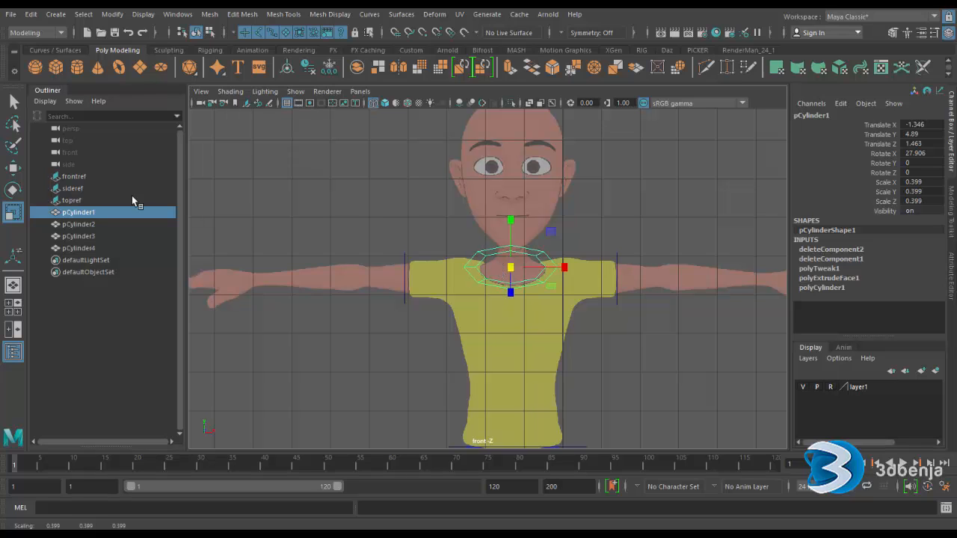
pyautogui.click(13, 168)
pyautogui.moveTo(513, 238); pyautogui.dragTo(516, 244)
pyautogui.press('space')
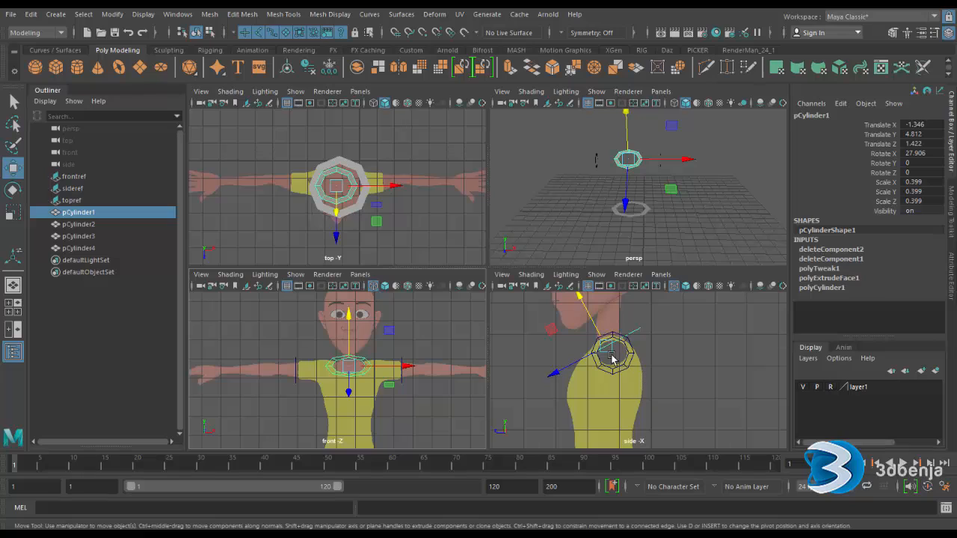
pyautogui.moveTo(595, 333); pyautogui.dragTo(592, 318)
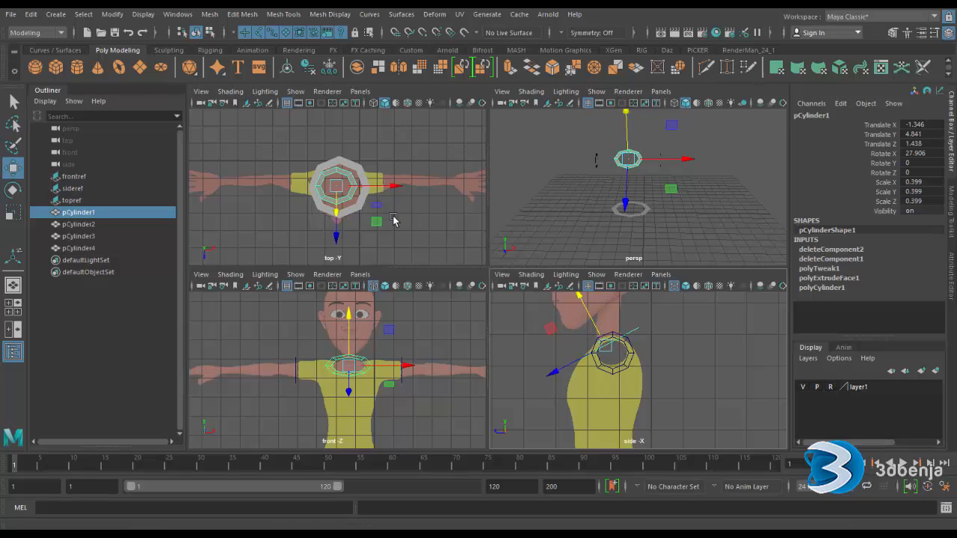
# - Combine the neckline, hem and both sleeve rings into a single mesh
pyautogui.click(431, 231)
pyautogui.click(689, 216)
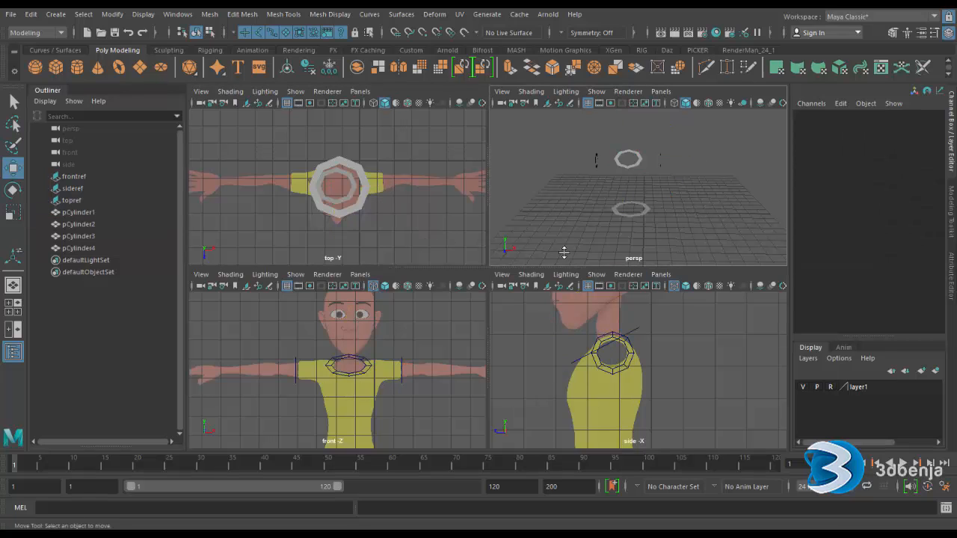
pyautogui.press('space')
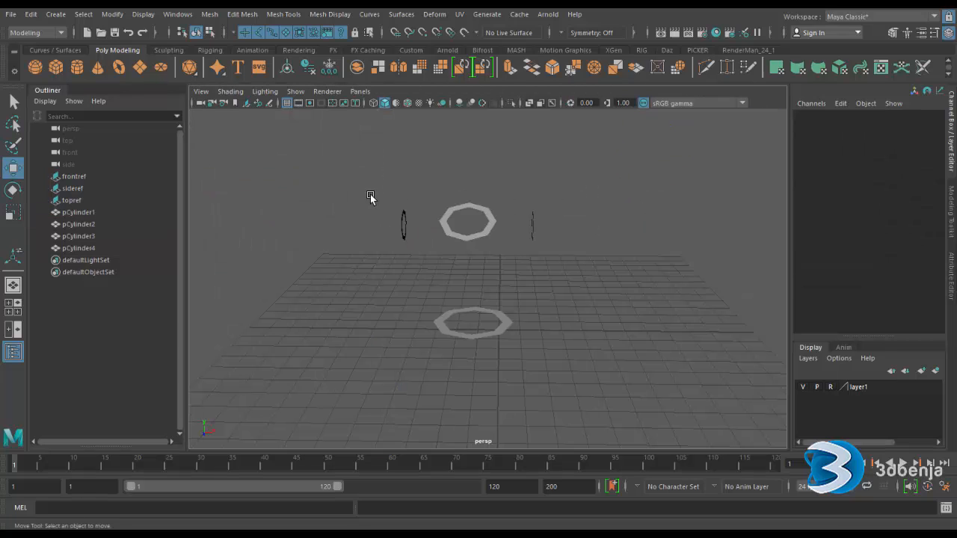
pyautogui.moveTo(370, 197); pyautogui.dragTo(584, 342)
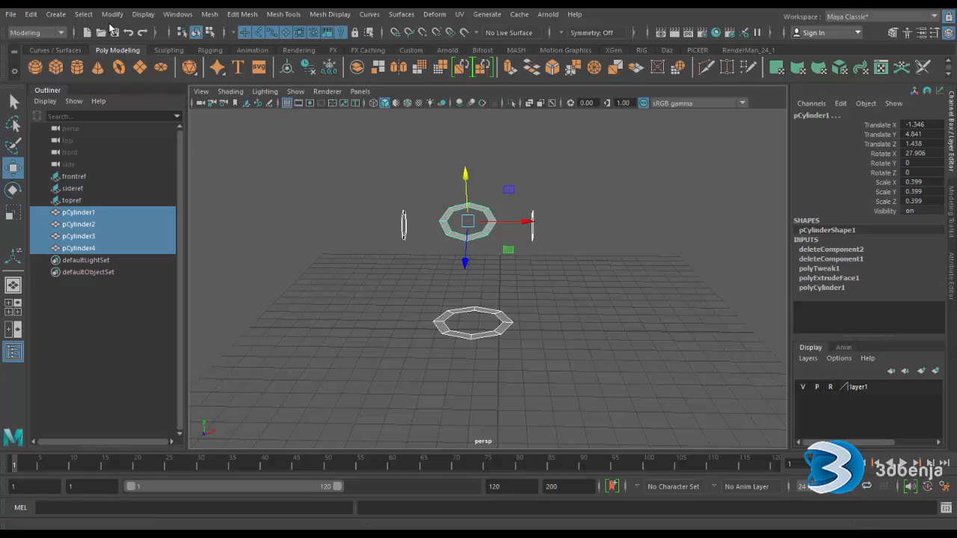
pyautogui.click(210, 14)
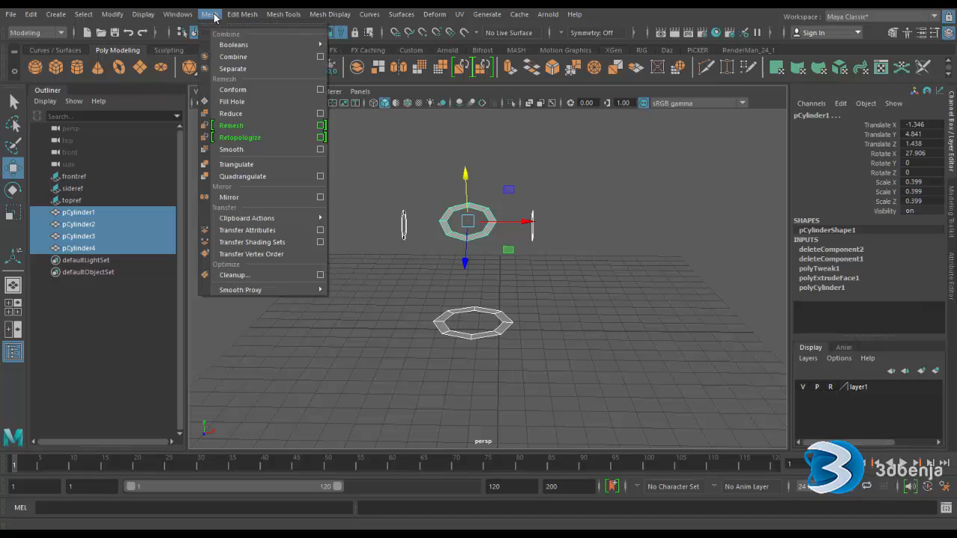
pyautogui.click(234, 65)
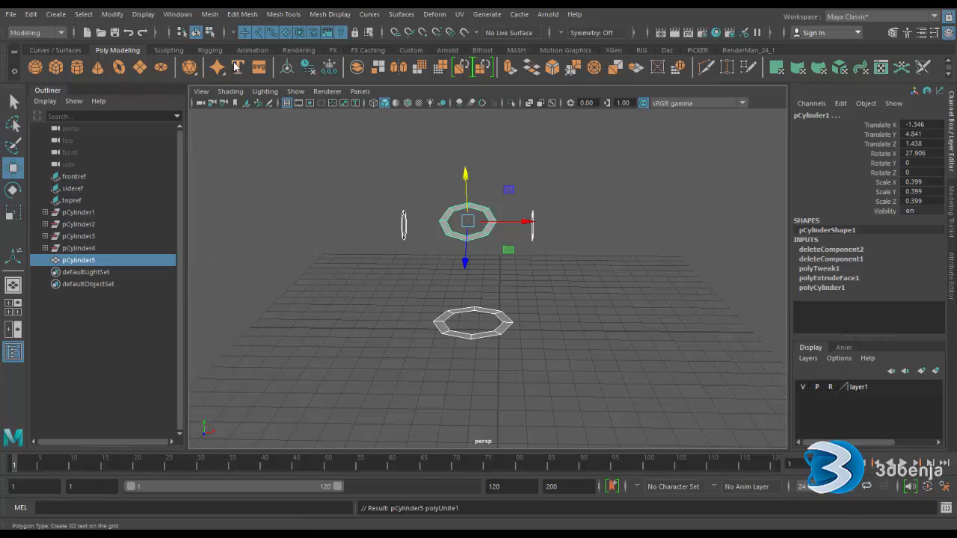
# - Delete the combined mesh's construction history and rename it shirt
pyautogui.click(31, 15)
pyautogui.moveTo(77, 156)
pyautogui.click(208, 155)
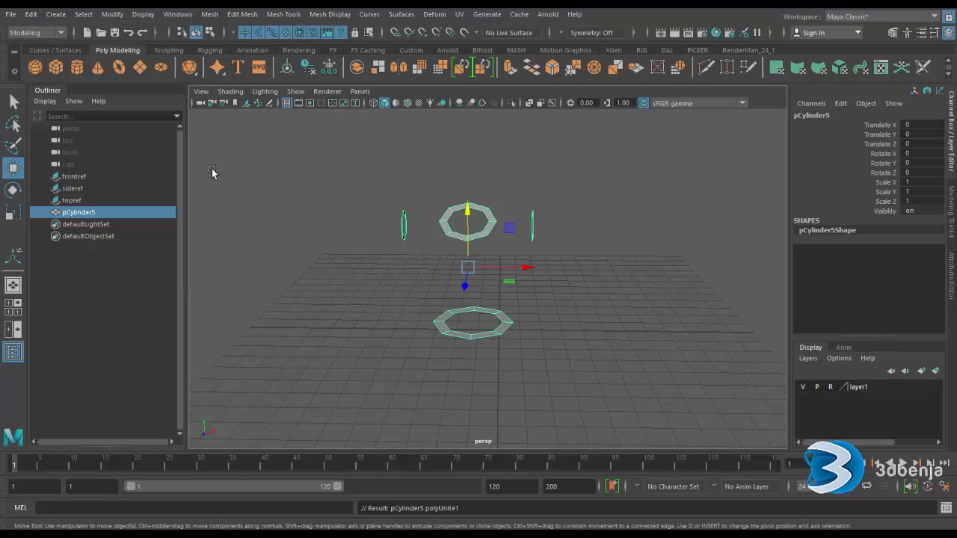
pyautogui.doubleClick(823, 116)
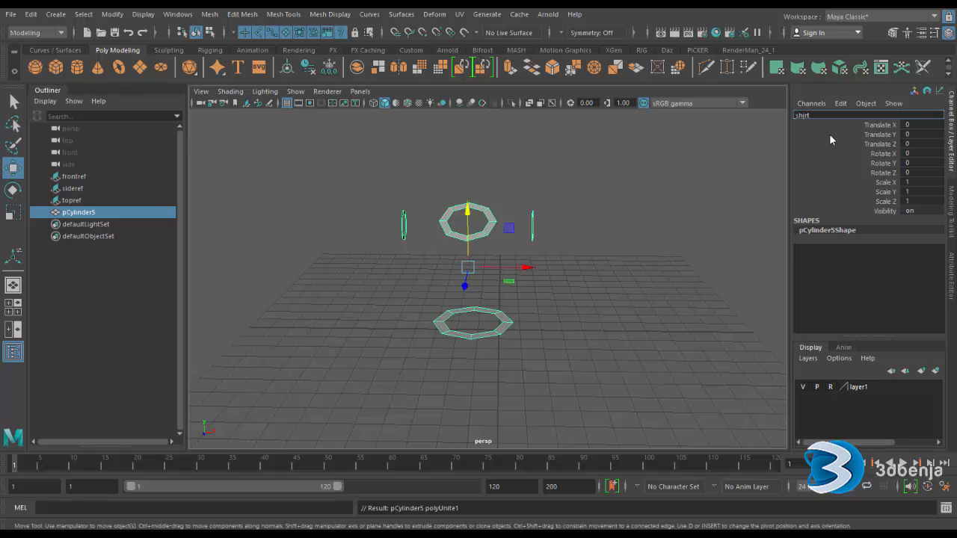
pyautogui.click(543, 239)
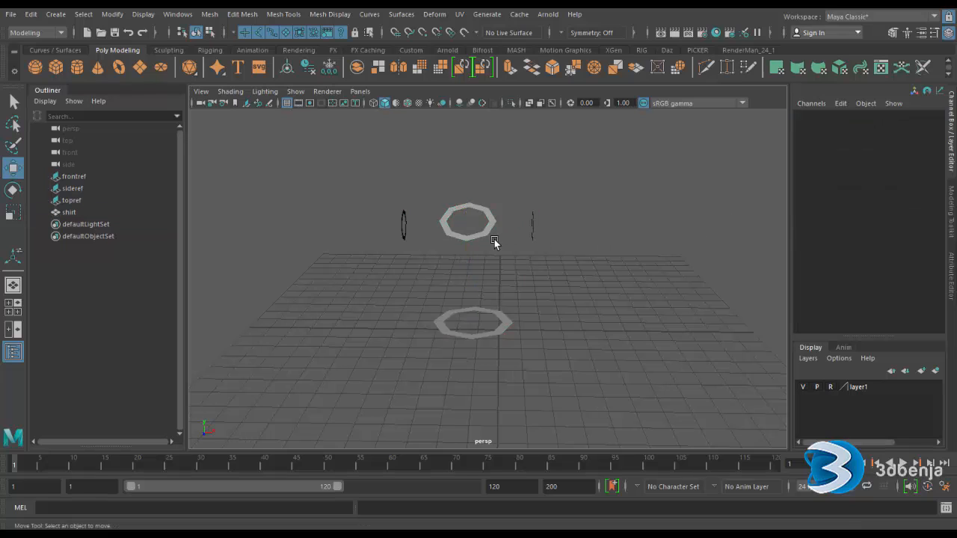
# - Select the hem ring's inner edge loop and extrude it upward to chest height to form the torso wall
pyautogui.click(490, 239)
pyautogui.rightClick(574, 256)
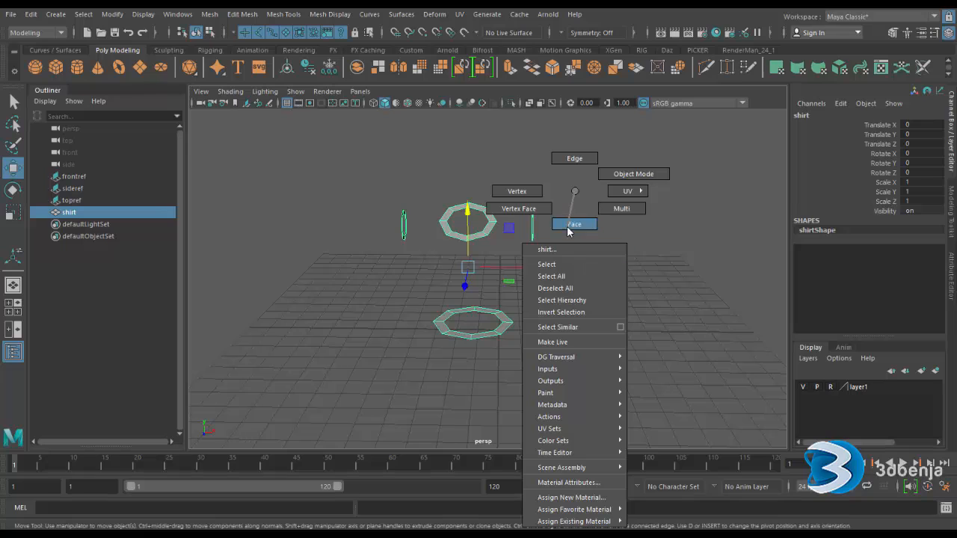
pyautogui.click(532, 202)
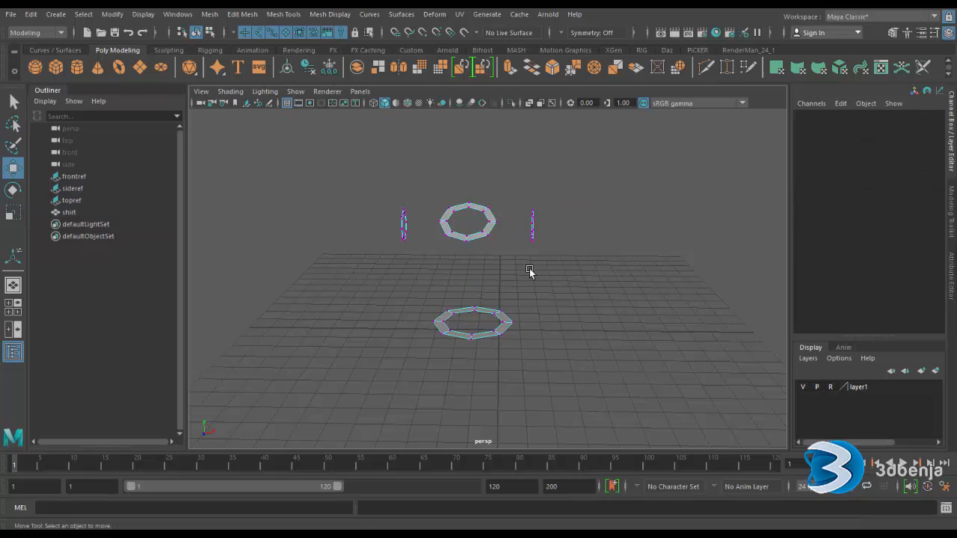
pyautogui.moveTo(544, 320); pyautogui.dragTo(543, 158, button='right')
pyautogui.doubleClick(498, 321)
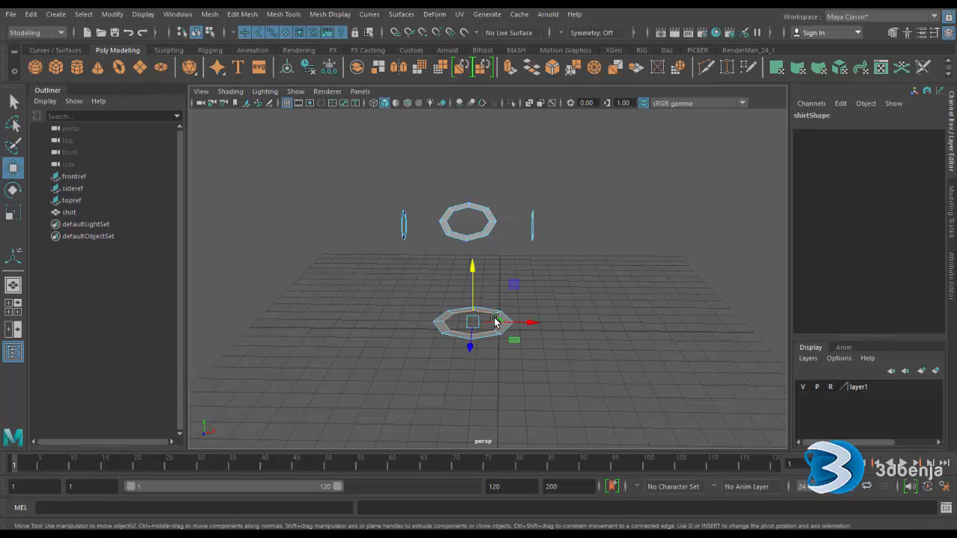
pyautogui.press('space')
pyautogui.scroll(-5, 434, 361)
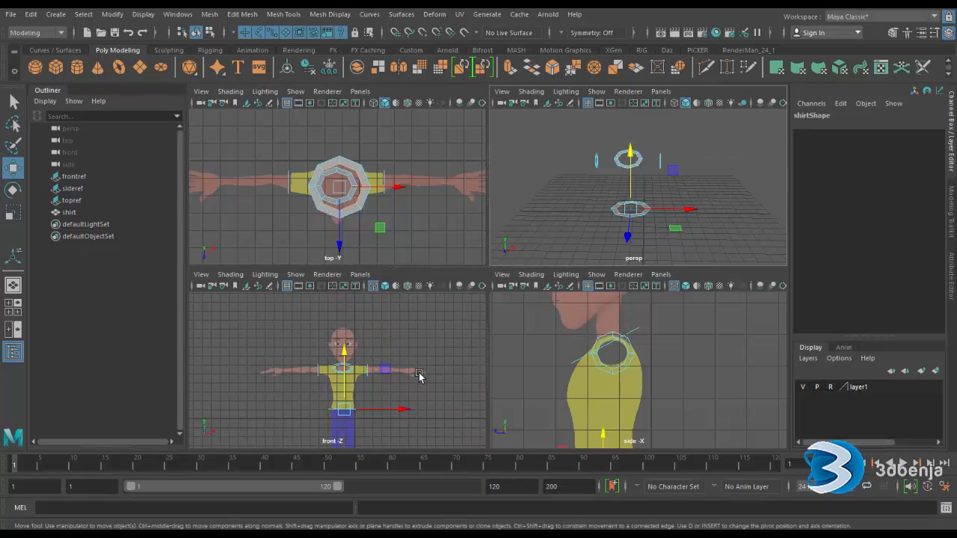
pyautogui.scroll(2, 419, 378)
pyautogui.keyDown('shift'); pyautogui.moveTo(348, 389); pyautogui.dragTo(342, 347); pyautogui.keyUp('shift')
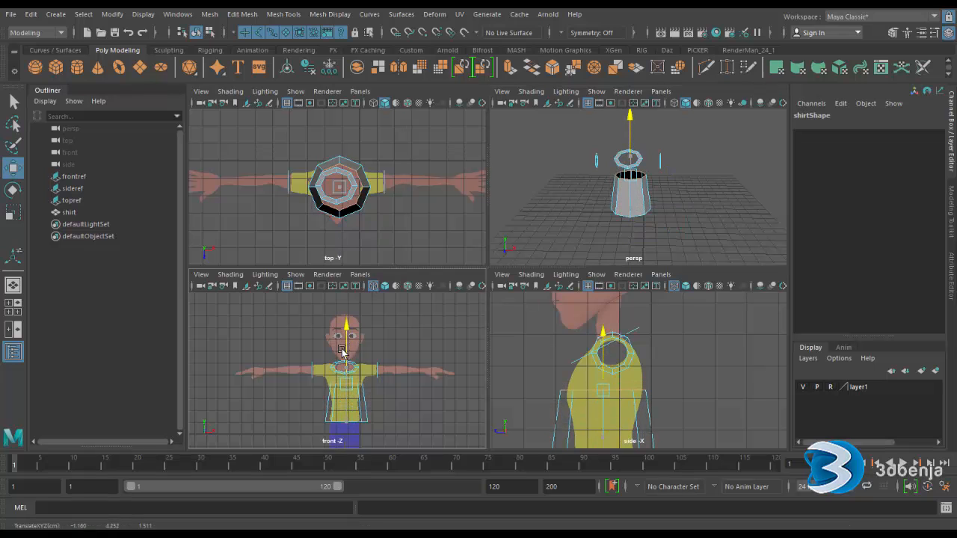
# - Scale the hem's bottom row of vertices narrower along X in the front view until the torso sides stand nearly vertical
pyautogui.press('space')
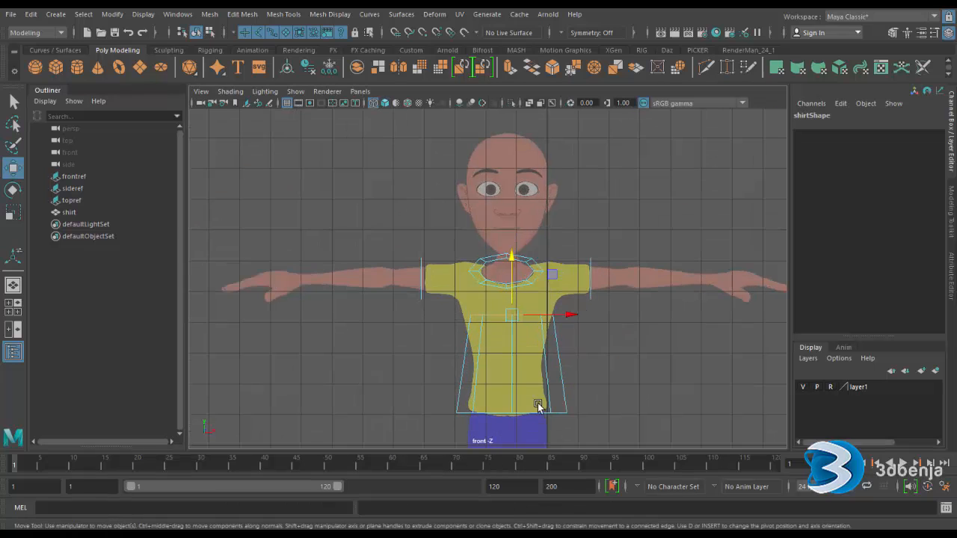
pyautogui.scroll(4, 600, 329)
pyautogui.scroll(1, 576, 336)
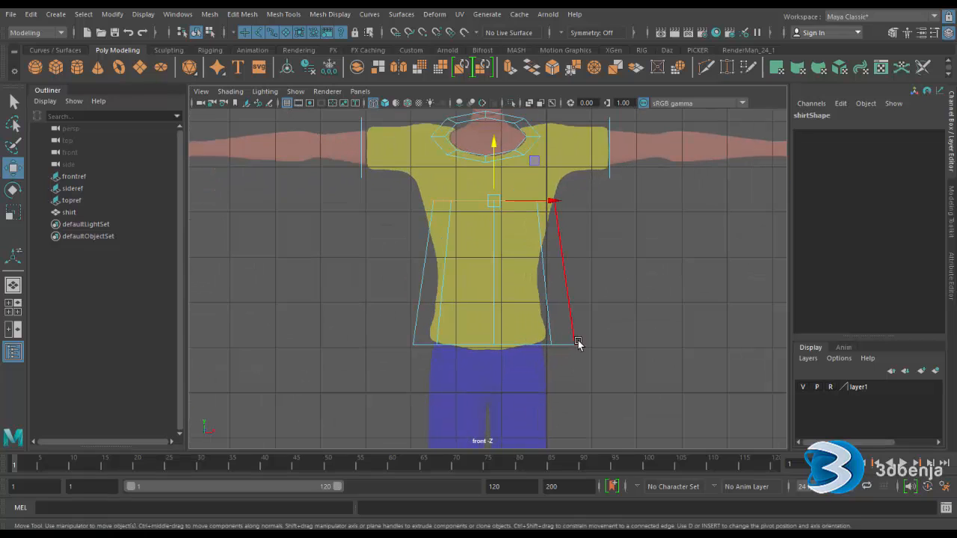
pyautogui.moveTo(598, 192); pyautogui.dragTo(563, 194, button='right')
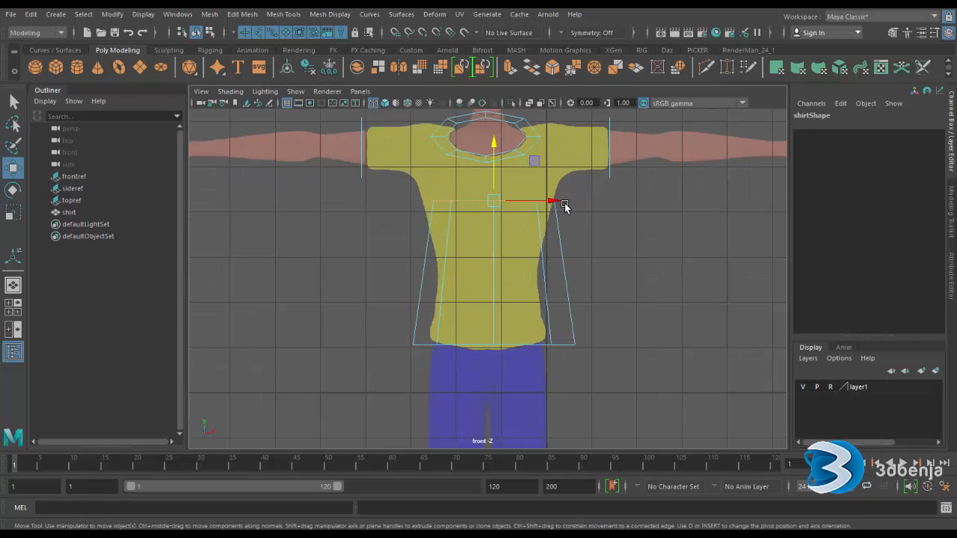
pyautogui.moveTo(385, 320); pyautogui.dragTo(632, 365)
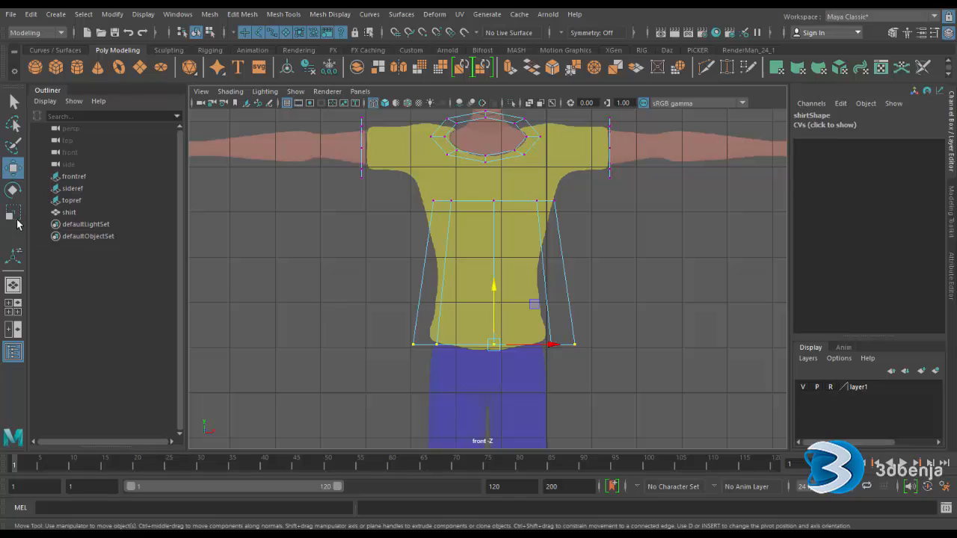
pyautogui.click(13, 216)
pyautogui.moveTo(548, 347); pyautogui.dragTo(536, 346)
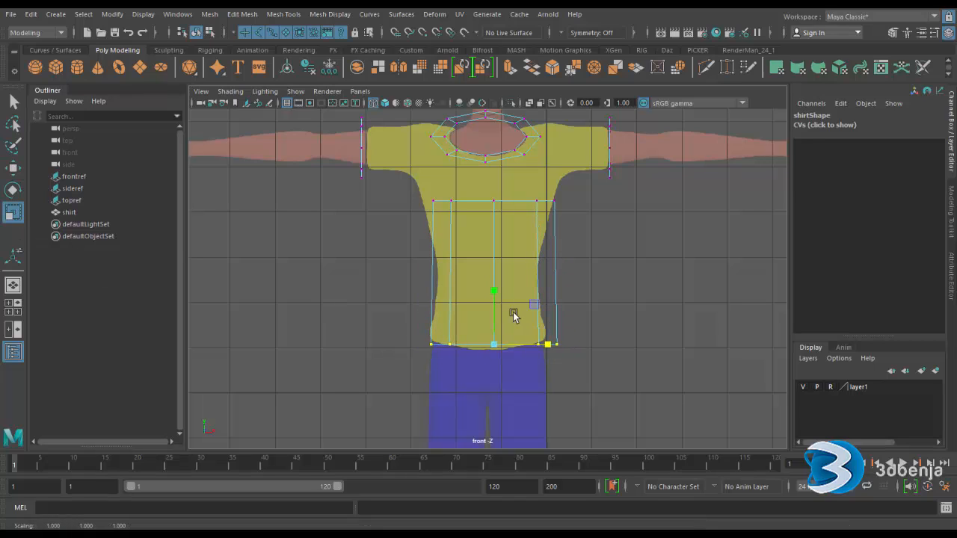
pyautogui.click(595, 284)
# - Extrude the inner edge loop of the +X sleeve ring a short distance toward the torso
pyautogui.press('space')
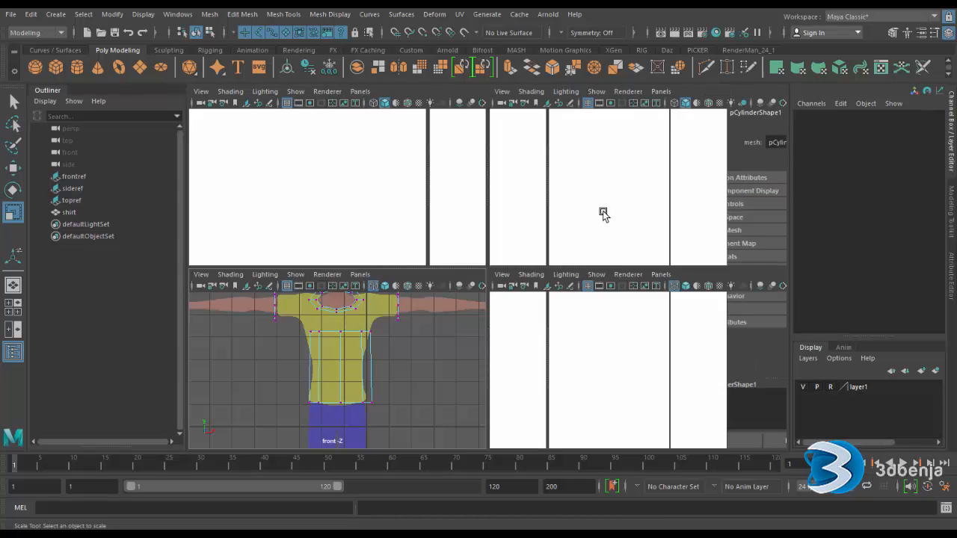
pyautogui.press('space')
pyautogui.keyDown('alt'); pyautogui.moveTo(579, 248); pyautogui.dragTo(579, 294, button='middle'); pyautogui.keyUp('alt')
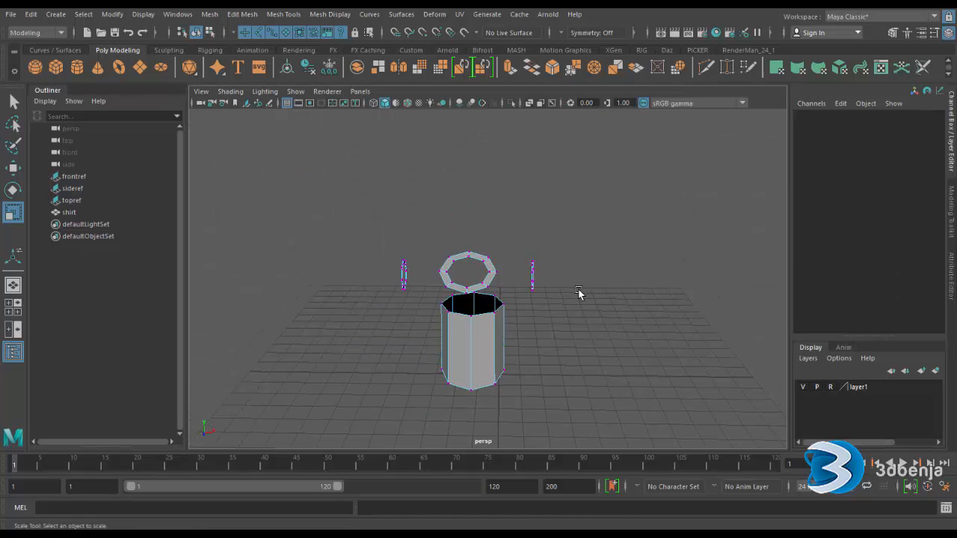
pyautogui.scroll(4, 578, 295)
pyautogui.keyDown('alt'); pyautogui.moveTo(605, 326); pyautogui.dragTo(547, 327); pyautogui.keyUp('alt')
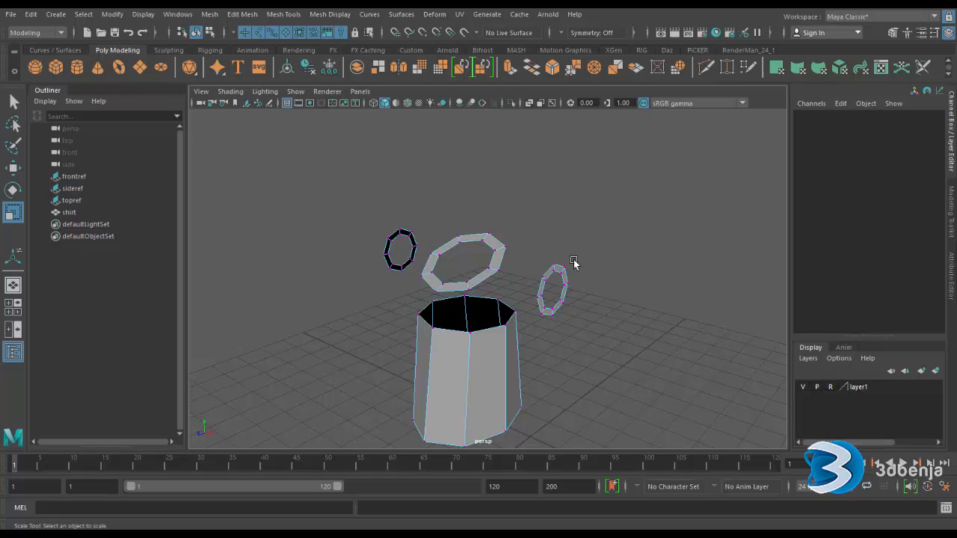
pyautogui.moveTo(562, 263); pyautogui.dragTo(560, 158, button='right')
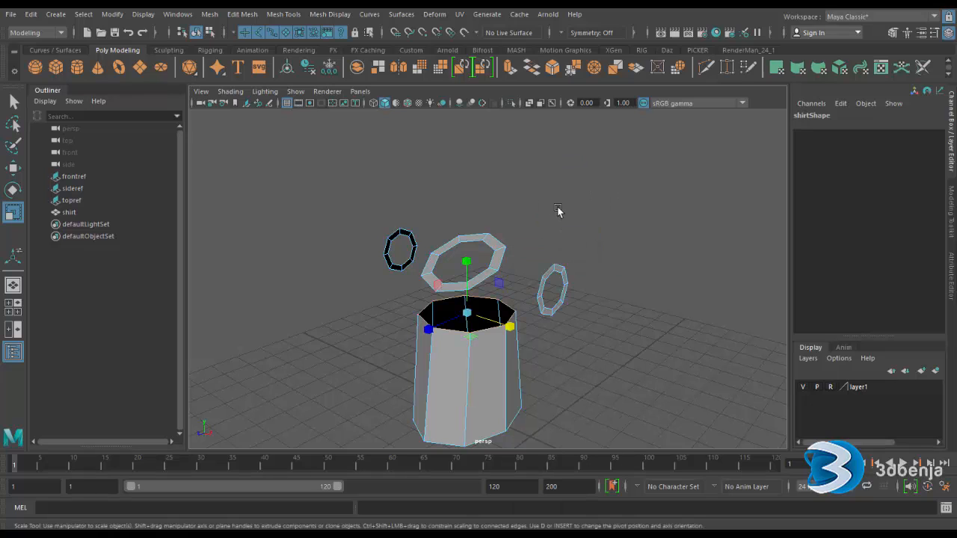
pyautogui.click(558, 268)
pyautogui.click(12, 168)
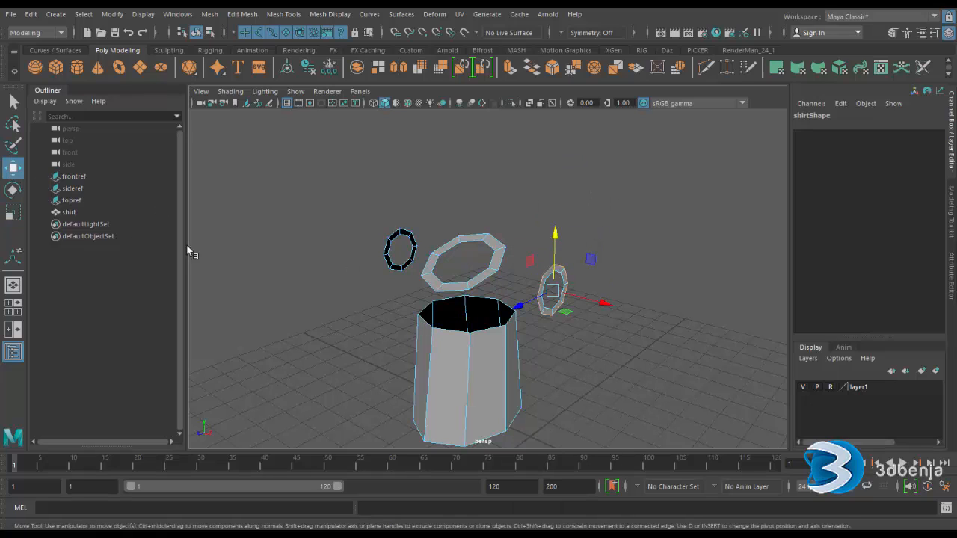
pyautogui.moveTo(602, 302); pyautogui.dragTo(585, 300)
# - Extrude the inner edge loop of the -X sleeve ring toward the torso to match the opposite sleeve
pyautogui.click(402, 230)
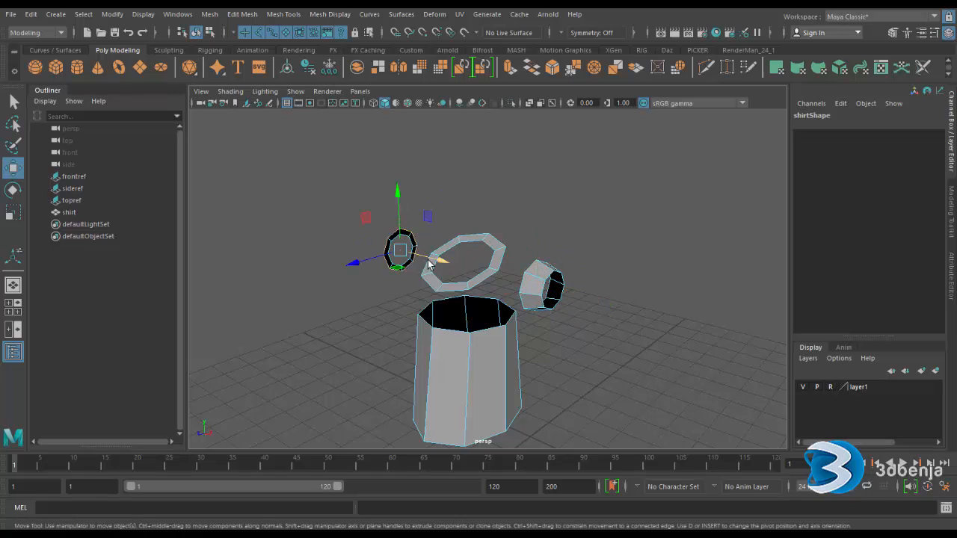
pyautogui.moveTo(430, 263); pyautogui.dragTo(449, 272)
pyautogui.moveTo(453, 273); pyautogui.dragTo(452, 273)
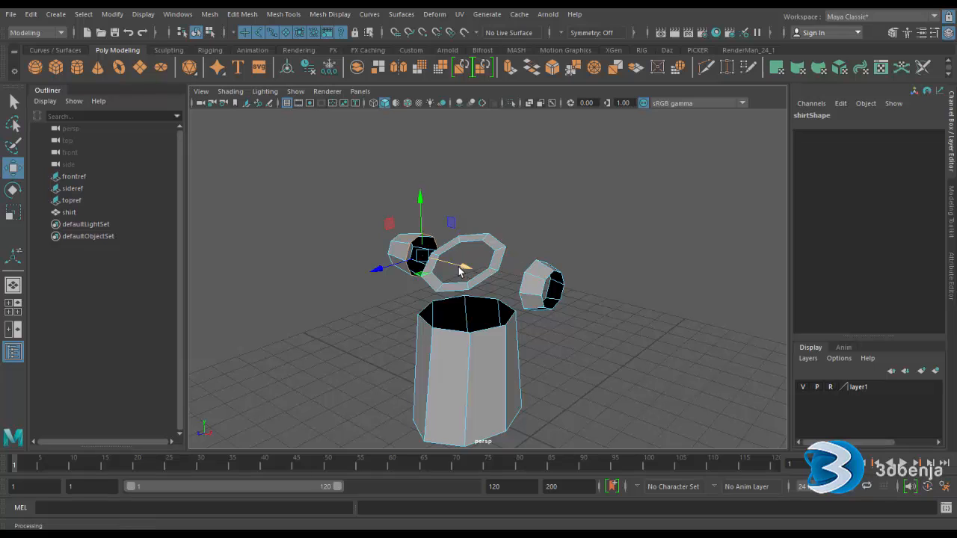
# - Move the inner edge loops of both sleeves further inward along X to the armholes of the front reference
pyautogui.press('space')
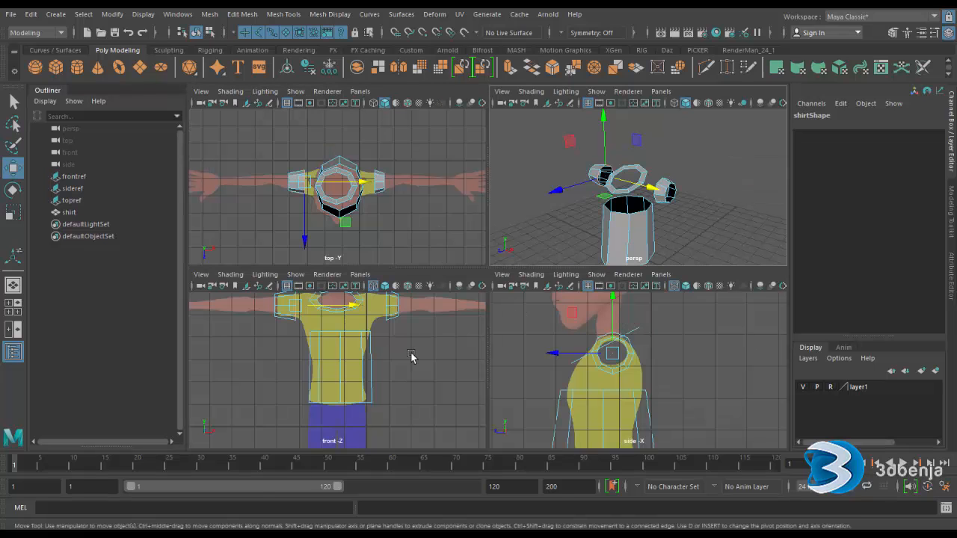
pyautogui.press('space')
pyautogui.click(588, 142)
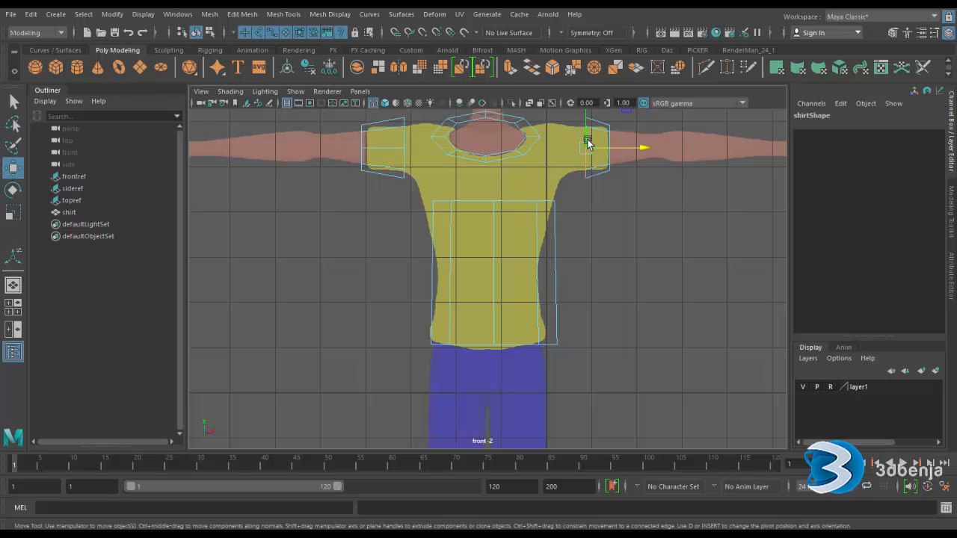
pyautogui.moveTo(638, 150); pyautogui.dragTo(611, 145)
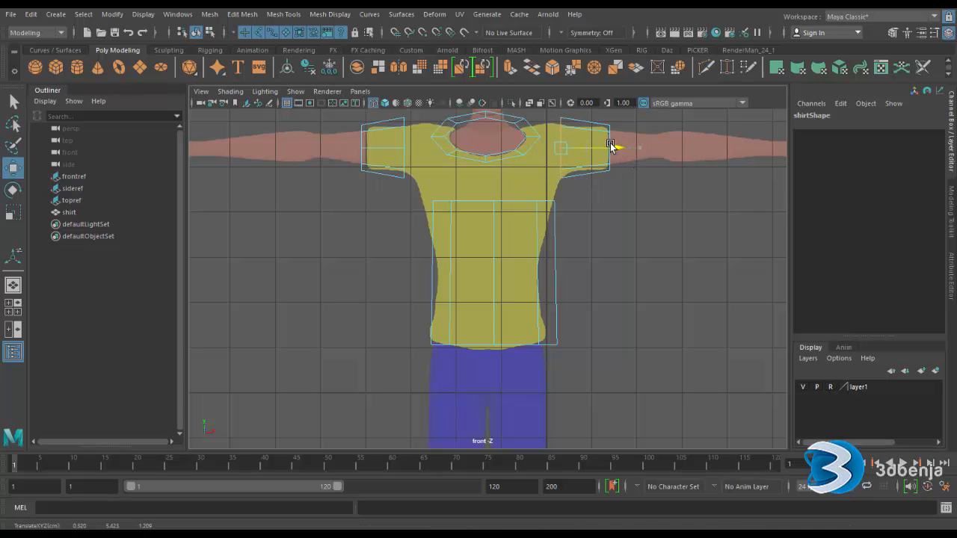
pyautogui.keyDown('alt'); pyautogui.moveTo(636, 232); pyautogui.dragTo(645, 312, button='middle'); pyautogui.keyUp('alt')
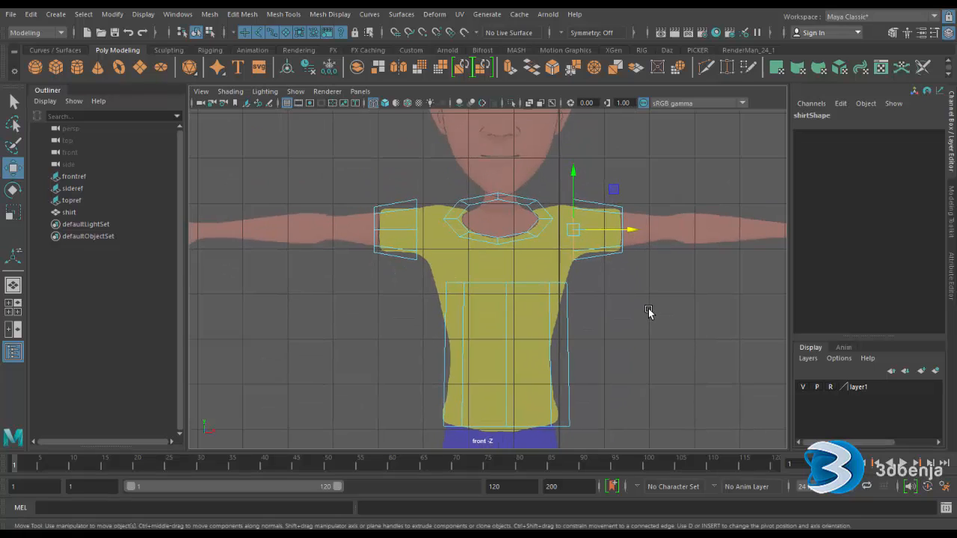
pyautogui.scroll(3, 645, 312)
pyautogui.click(401, 197)
pyautogui.doubleClick(403, 198)
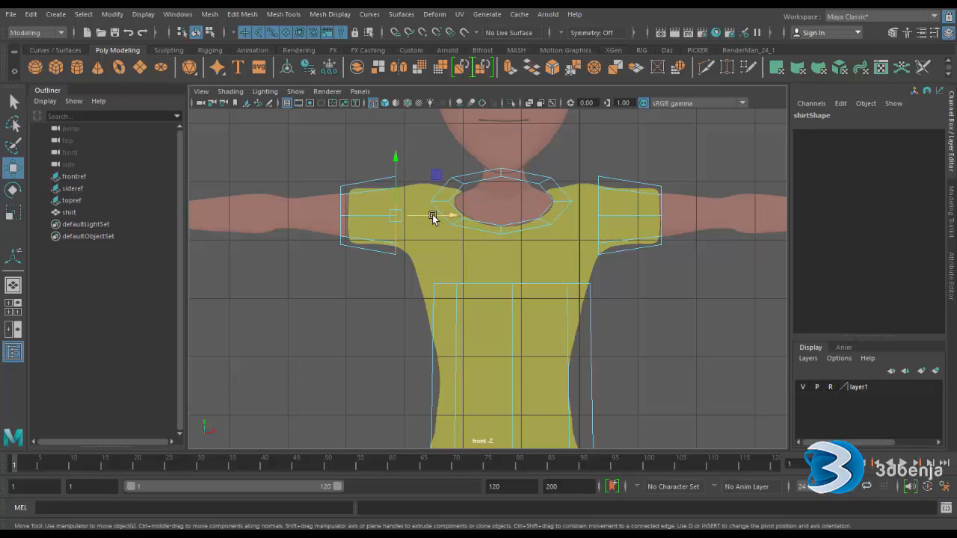
pyautogui.moveTo(432, 215); pyautogui.dragTo(451, 219)
# - Move the outer edge loops of both sleeves along X onto the sleeve ends in the front reference
pyautogui.doubleClick(348, 207)
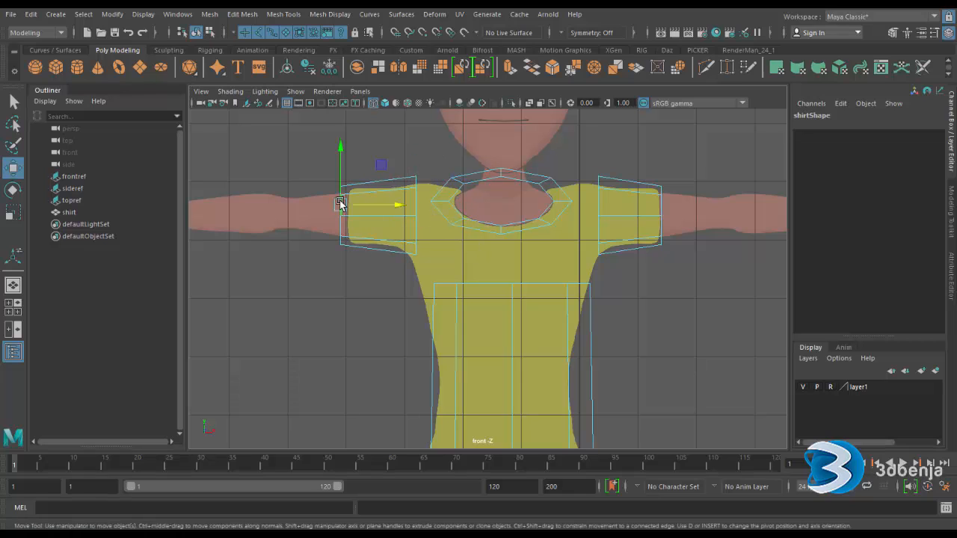
pyautogui.moveTo(367, 211); pyautogui.dragTo(376, 216)
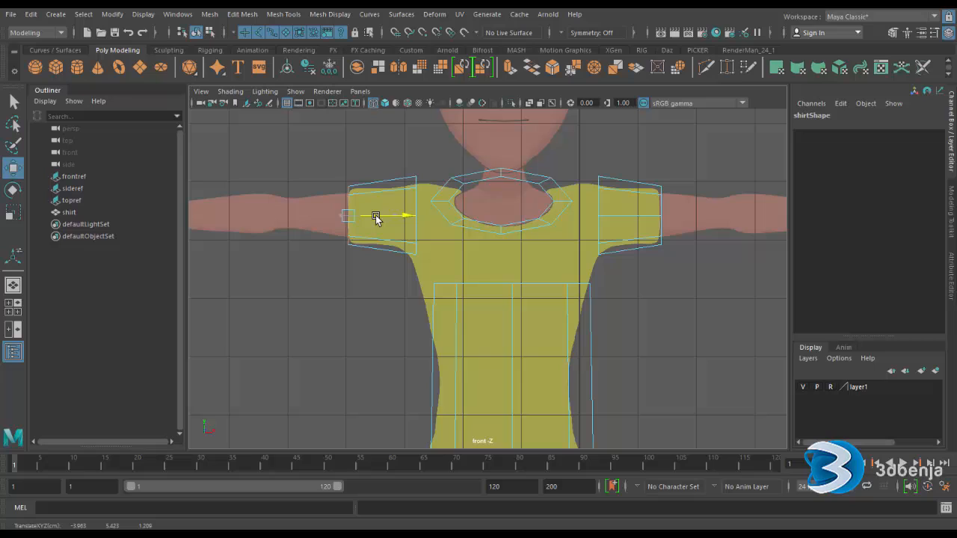
pyautogui.doubleClick(662, 207)
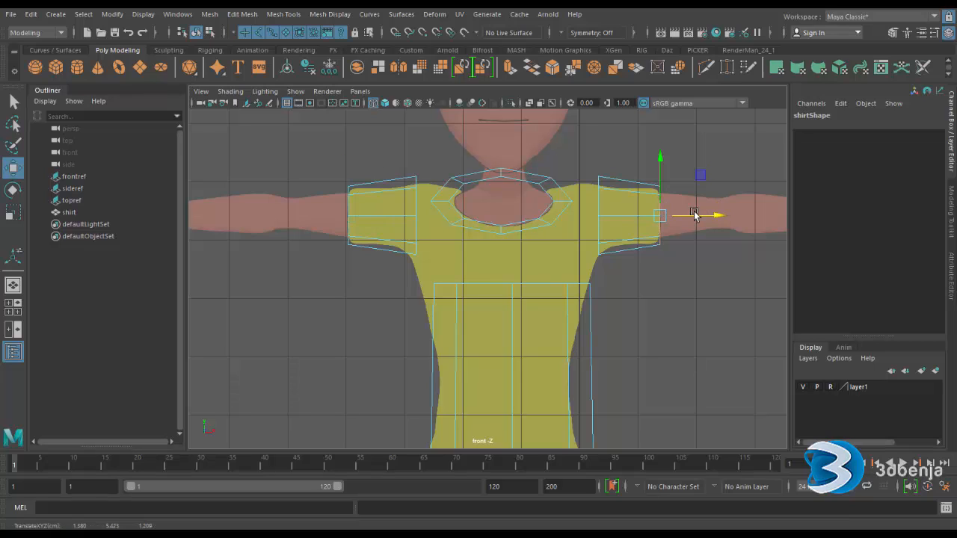
# - Scale both sleeves' inner edge loops down along Y, the +X one to about 0.796, to straighten the sleeves
pyautogui.doubleClick(598, 184)
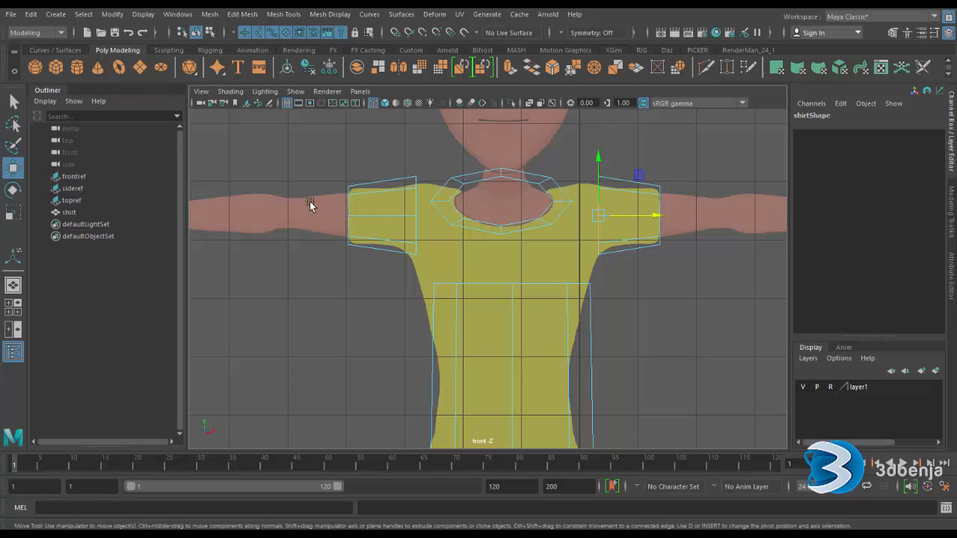
pyautogui.press('r')
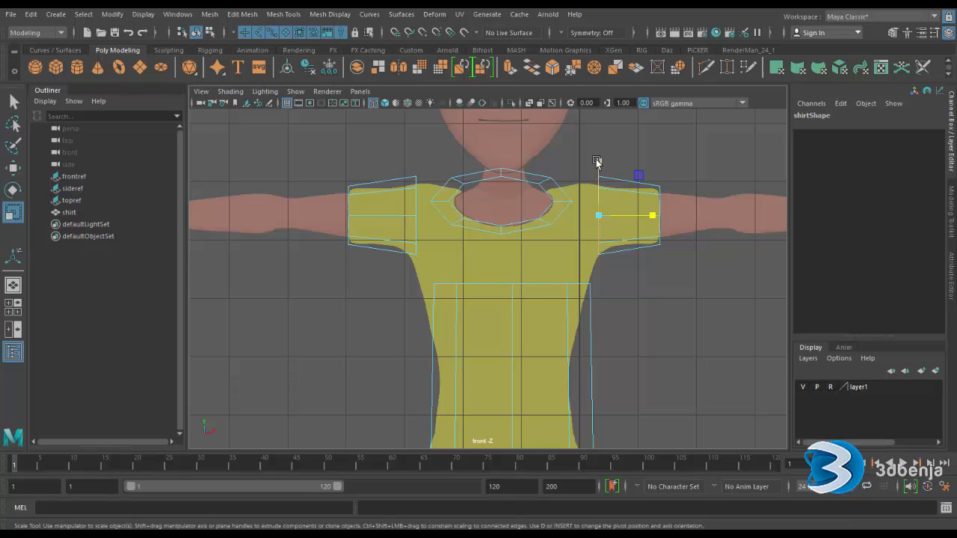
pyautogui.moveTo(597, 161); pyautogui.dragTo(598, 175)
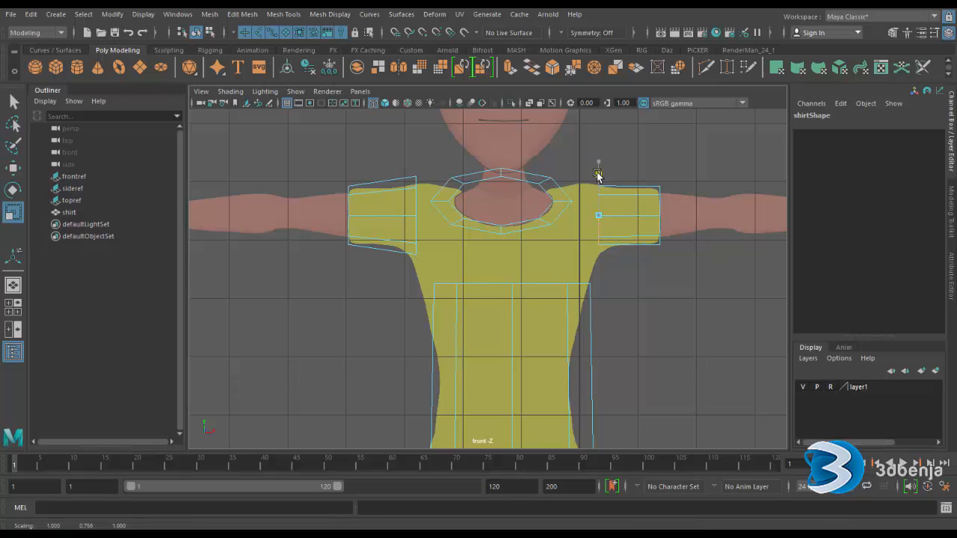
pyautogui.doubleClick(416, 201)
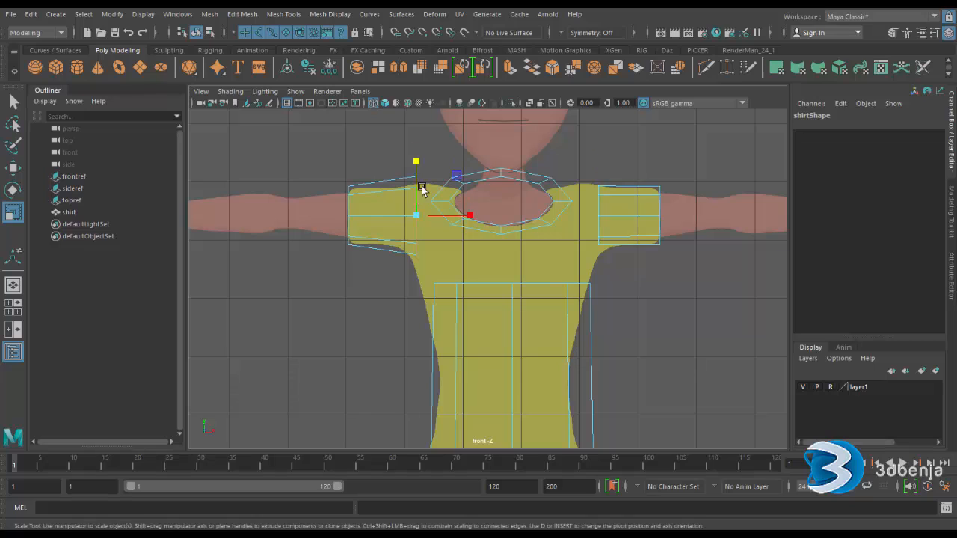
pyautogui.moveTo(418, 170); pyautogui.dragTo(419, 180)
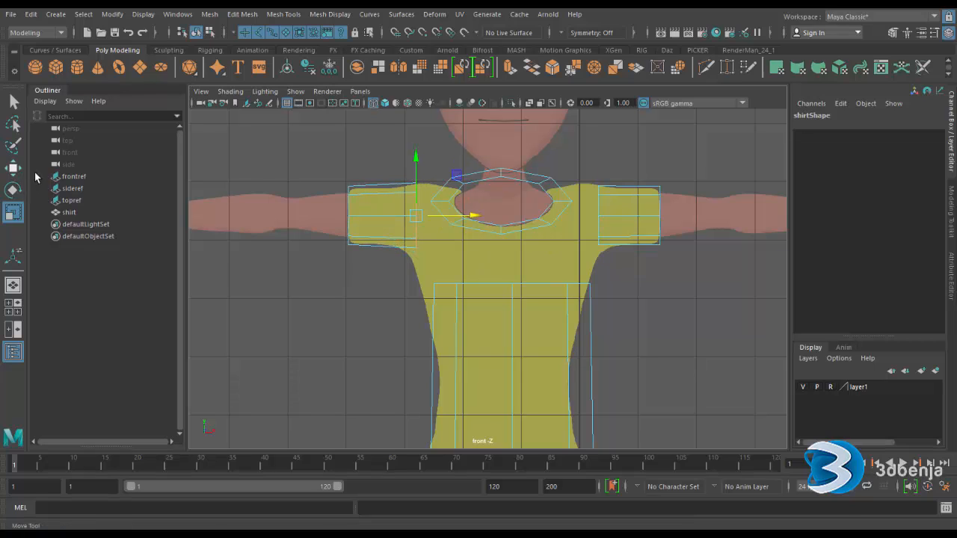
# - Nudge both sleeves' inner edge loops slightly outward along X, placing the -X one at about X -2.898
pyautogui.press('w')
pyautogui.moveTo(449, 216); pyautogui.dragTo(443, 217)
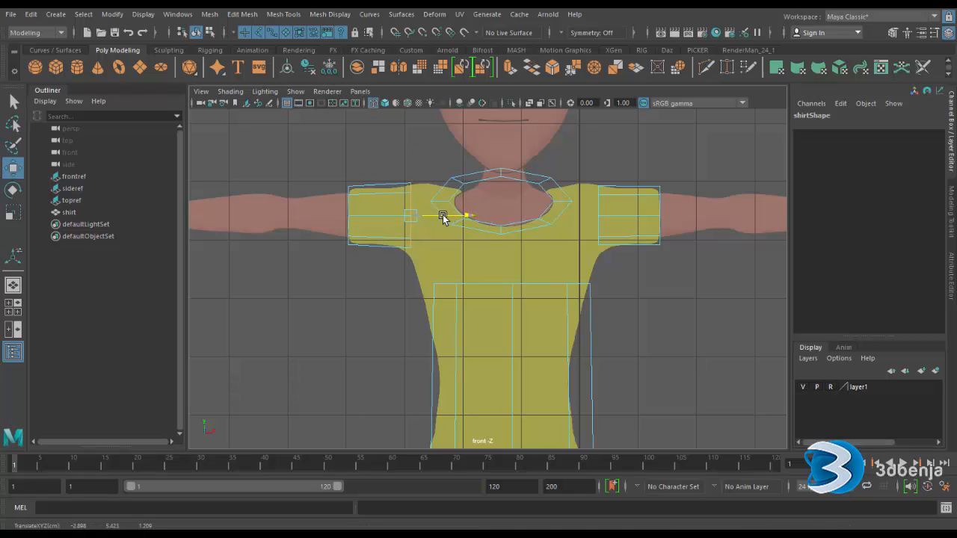
pyautogui.doubleClick(599, 207)
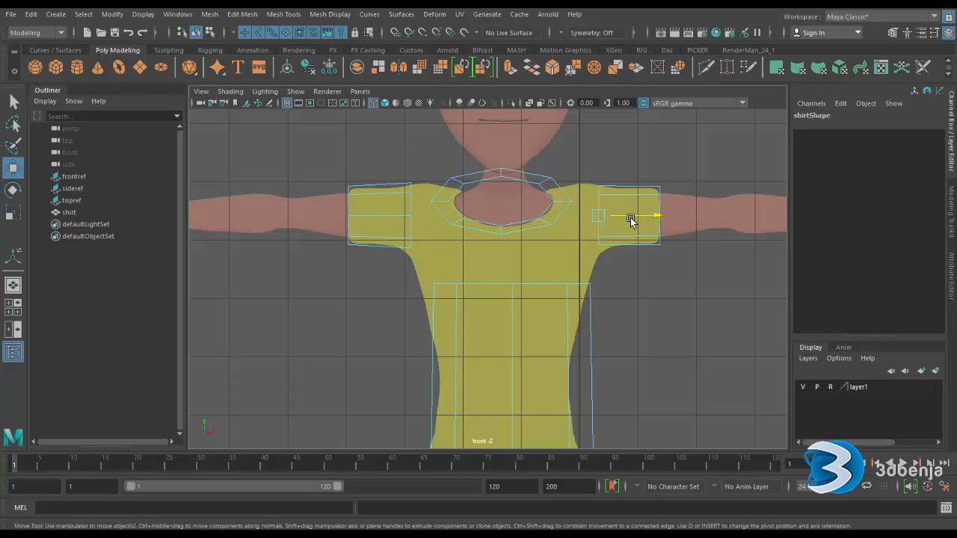
pyautogui.moveTo(631, 220); pyautogui.dragTo(633, 221)
pyautogui.click(652, 297)
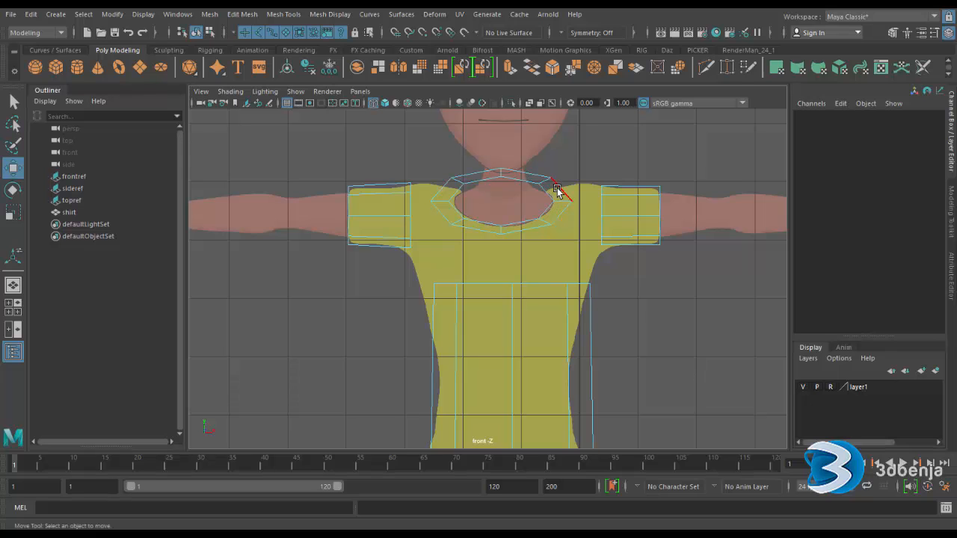
# - Lower the neckline ring's rear vertices in the side view to follow the reference shirt's upper back outline
pyautogui.press('space')
pyautogui.press('space')
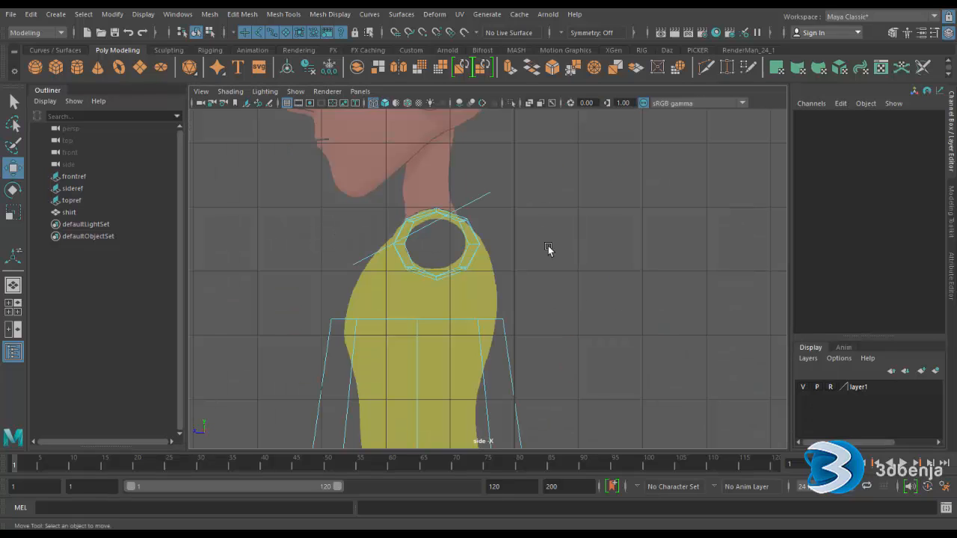
pyautogui.moveTo(531, 190); pyautogui.dragTo(491, 192, button='right')
pyautogui.moveTo(516, 174); pyautogui.dragTo(475, 217)
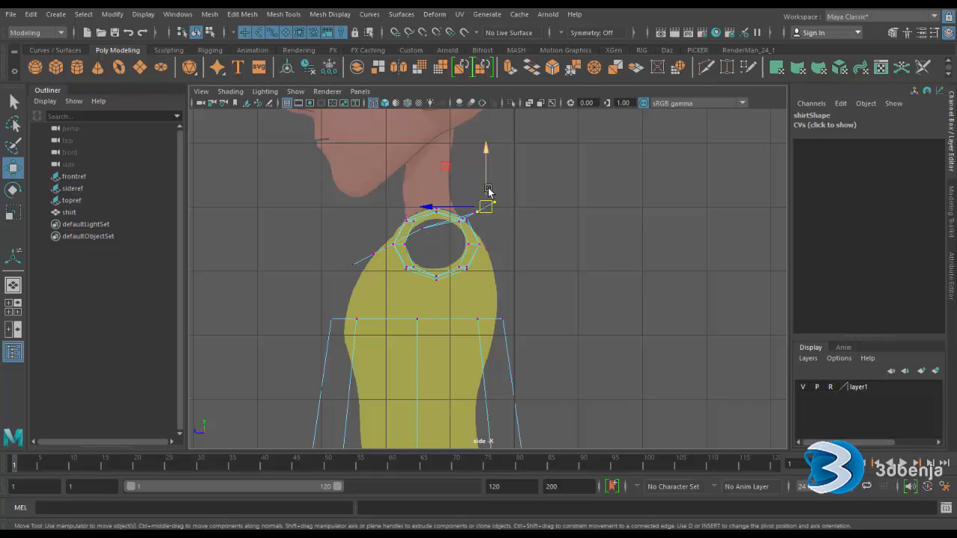
pyautogui.moveTo(525, 185); pyautogui.dragTo(494, 240)
pyautogui.click(533, 207)
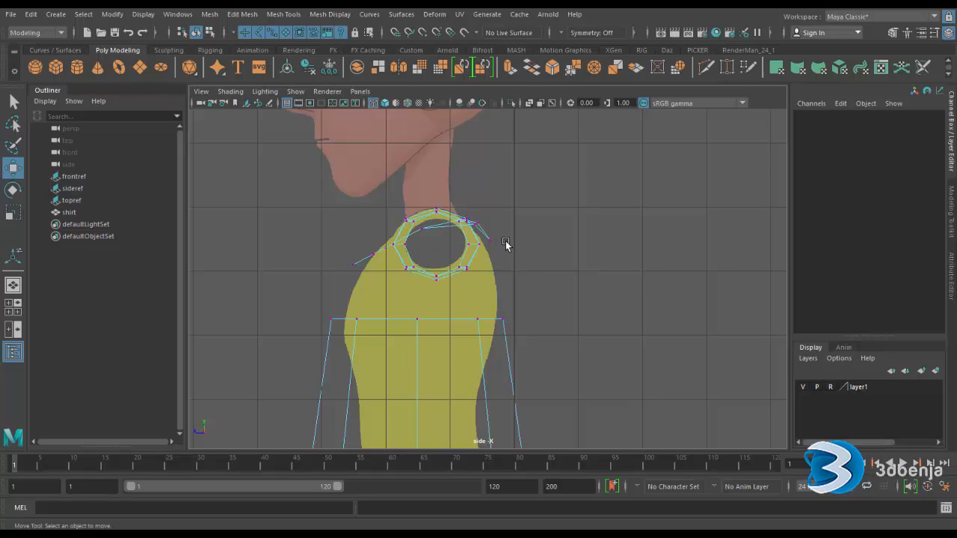
# - Hide the faces of both sleeves in the perspective view so only the torso and neckline ring are left
pyautogui.press('space')
pyautogui.press('space')
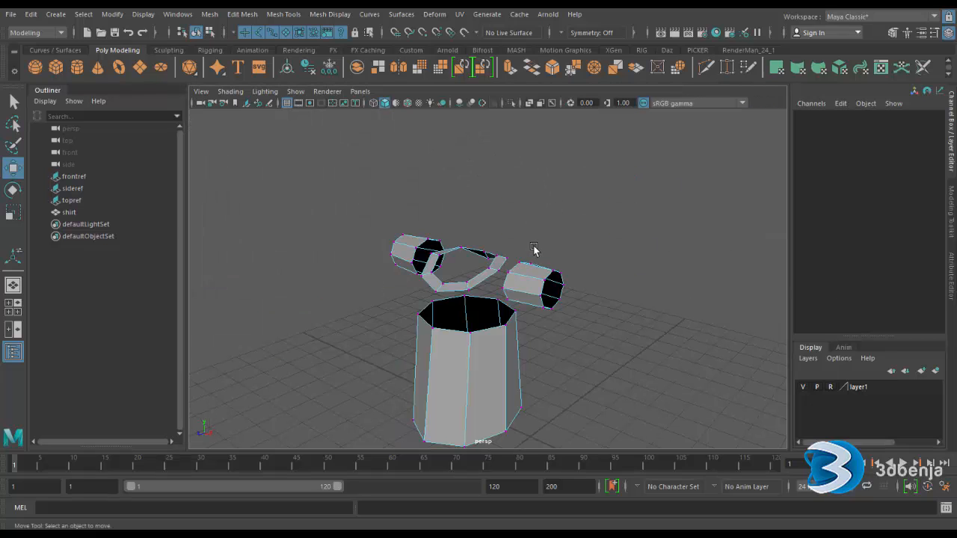
pyautogui.rightClick(534, 250)
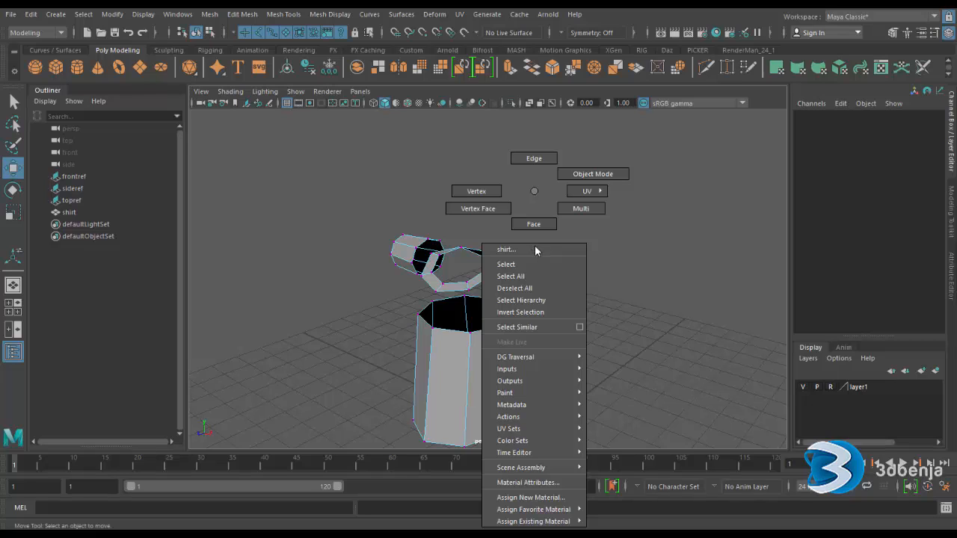
pyautogui.click(534, 224)
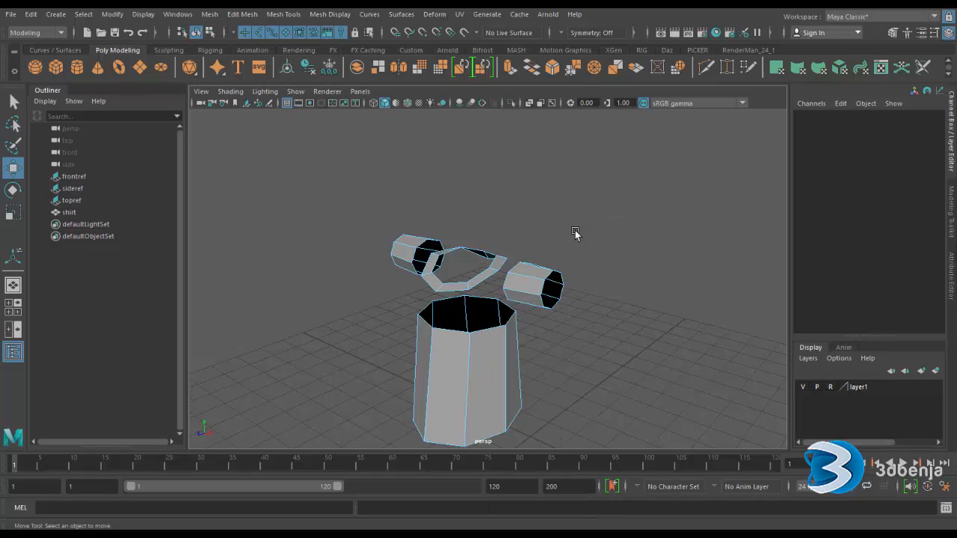
pyautogui.click(531, 283)
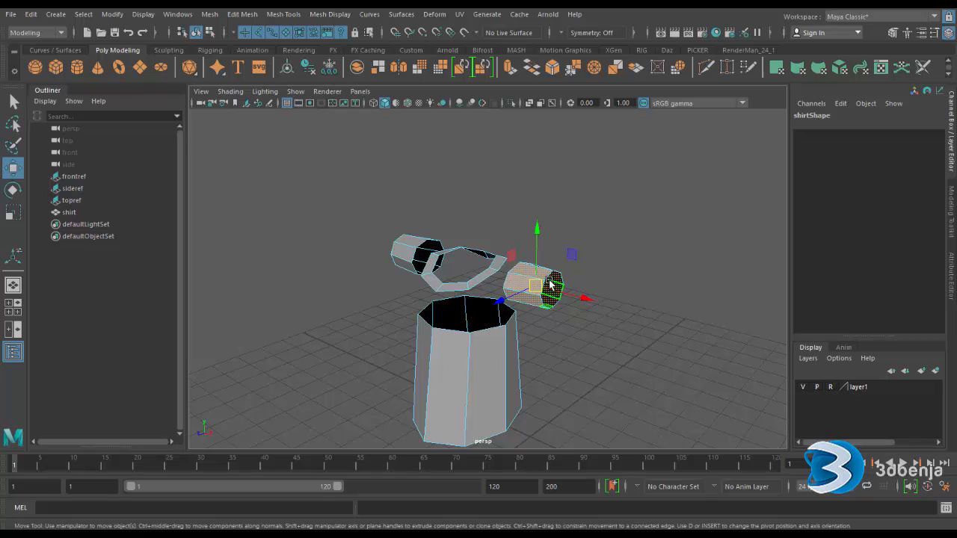
pyautogui.hotkey('ctrl', 'h')
pyautogui.doubleClick(406, 253)
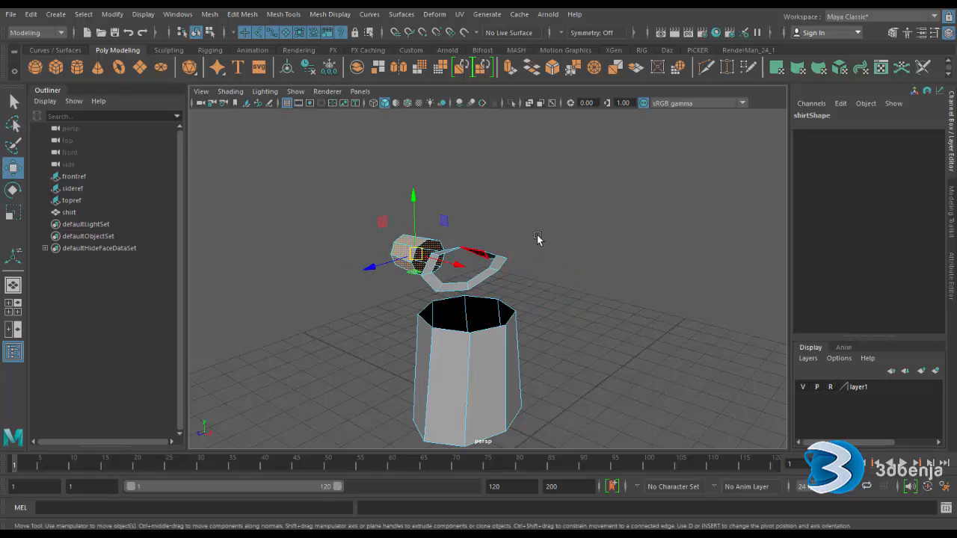
pyautogui.hotkey('ctrl', 'h')
pyautogui.click(558, 260)
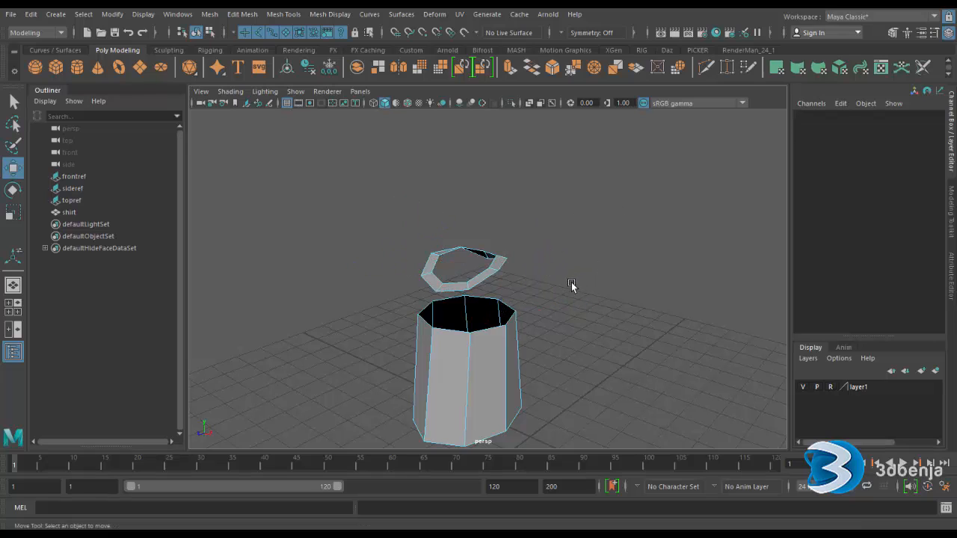
# - Turn on smooth mesh preview for the shirt
pyautogui.click(512, 332)
pyautogui.press('3')
pyautogui.click(577, 292)
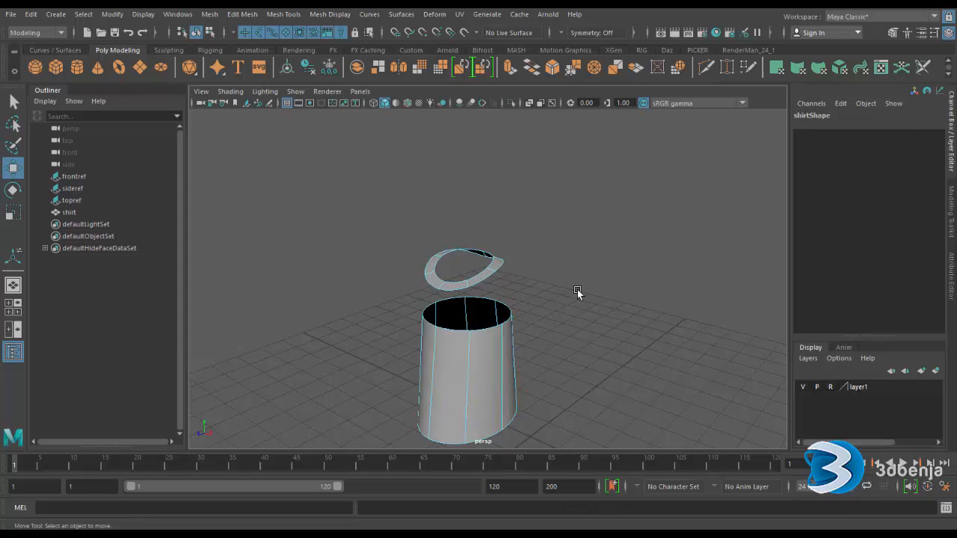
# - In the side view, raise the neckline's shoulder vertices and place its front vertices on the outline, at about Y 5.0, Z 2.4 and Y 5.4, Z 2.0
pyautogui.press('space')
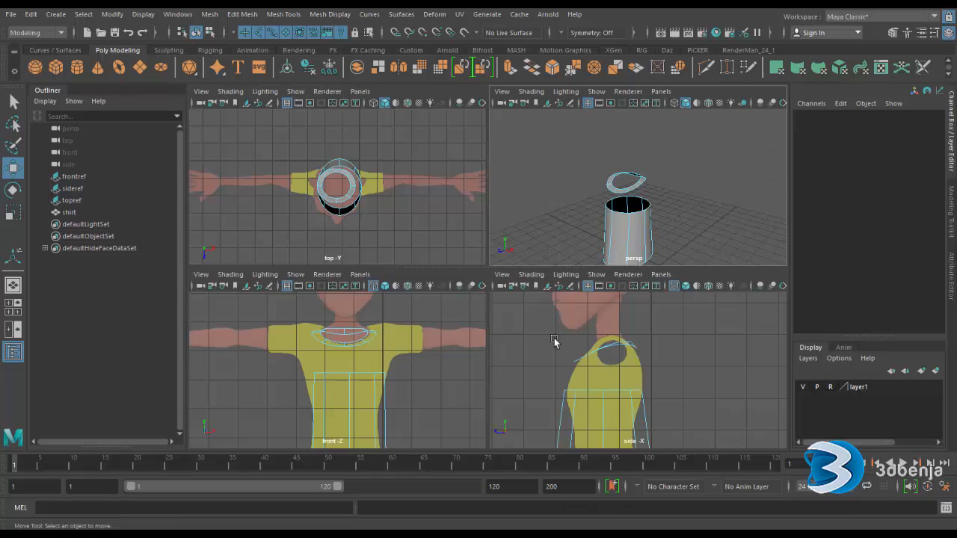
pyautogui.press('space')
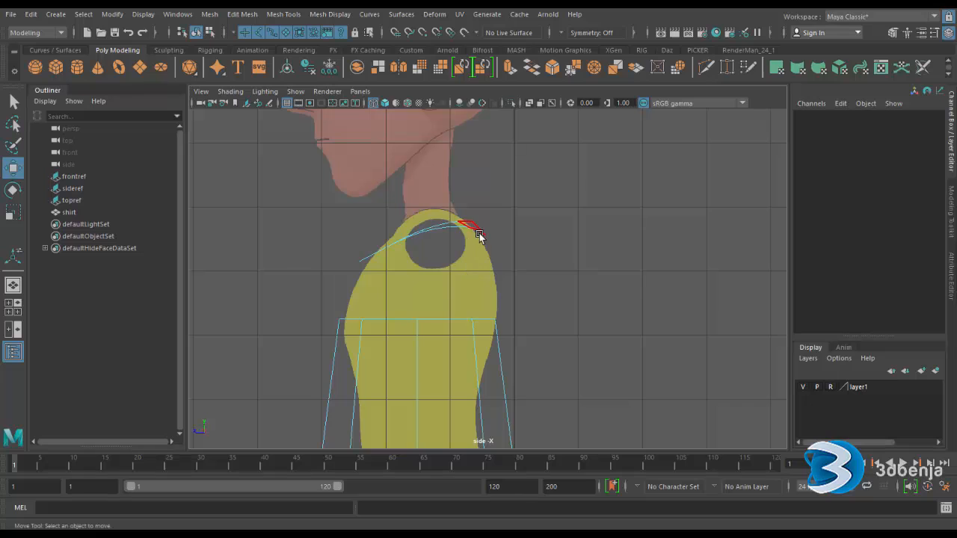
pyautogui.moveTo(479, 235); pyautogui.dragTo(432, 216, button='right')
pyautogui.moveTo(423, 228); pyautogui.dragTo(431, 243)
pyautogui.moveTo(423, 209); pyautogui.dragTo(418, 190)
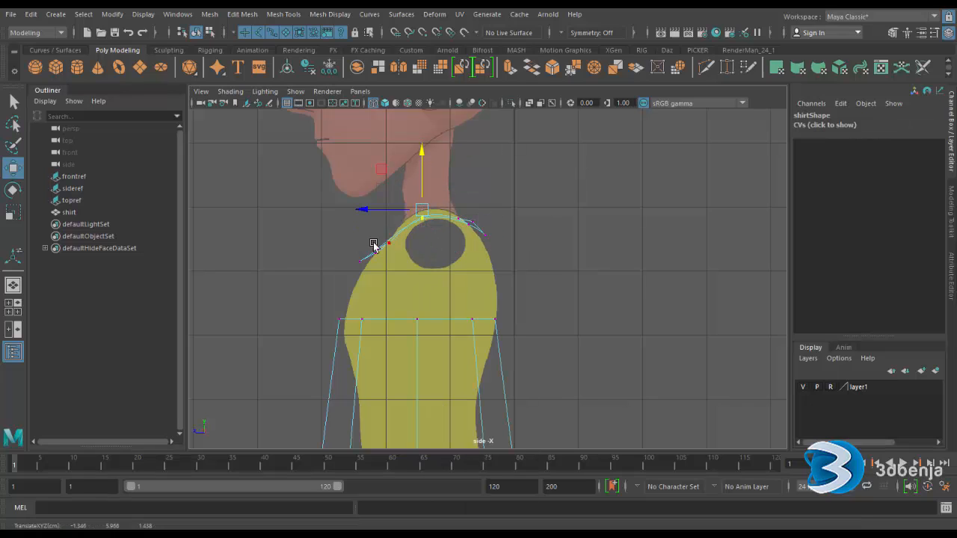
pyautogui.moveTo(351, 251); pyautogui.dragTo(362, 272)
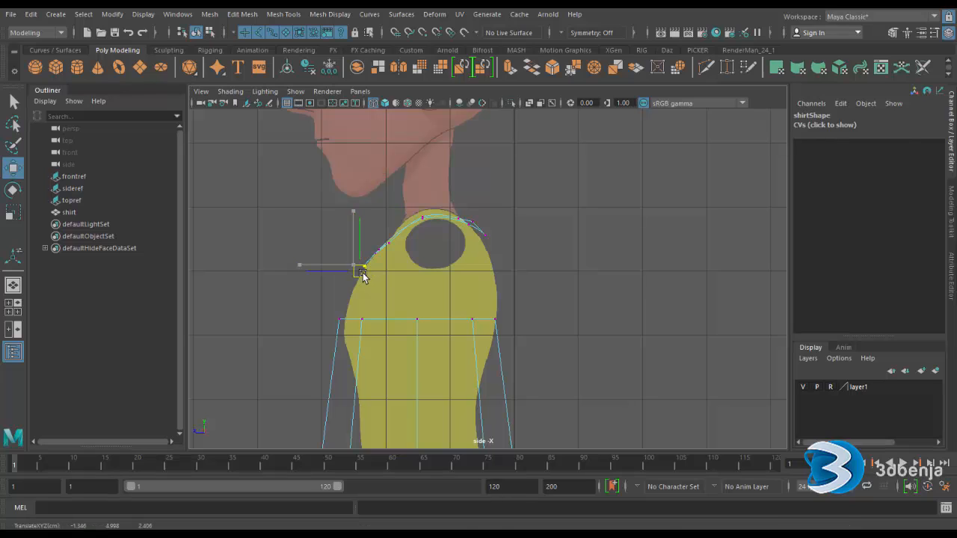
pyautogui.click(395, 246)
pyautogui.click(392, 247)
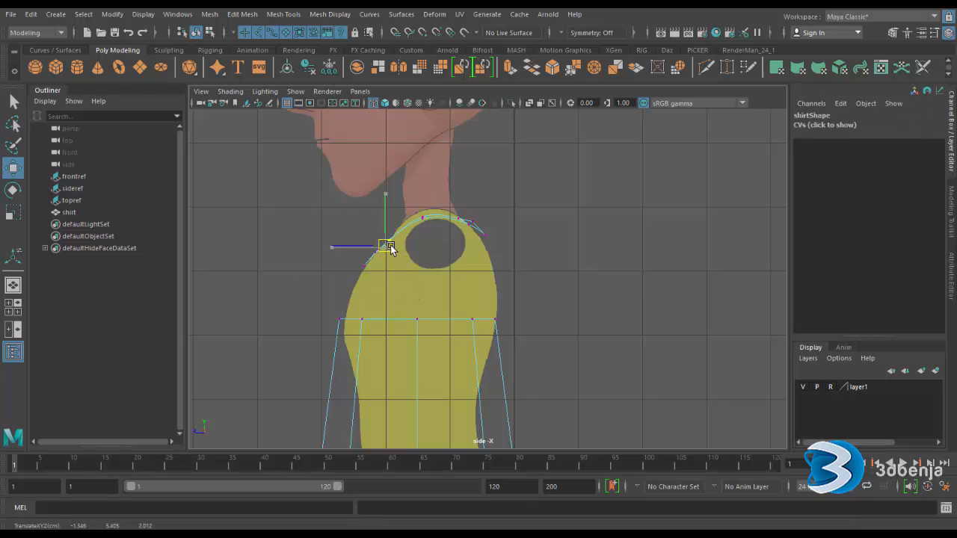
# - Reposition the neckline ring's rear inner vertices on the reference's upper back outline, placing the last ones at about Y 5.66, Z 0.65
pyautogui.click(471, 223)
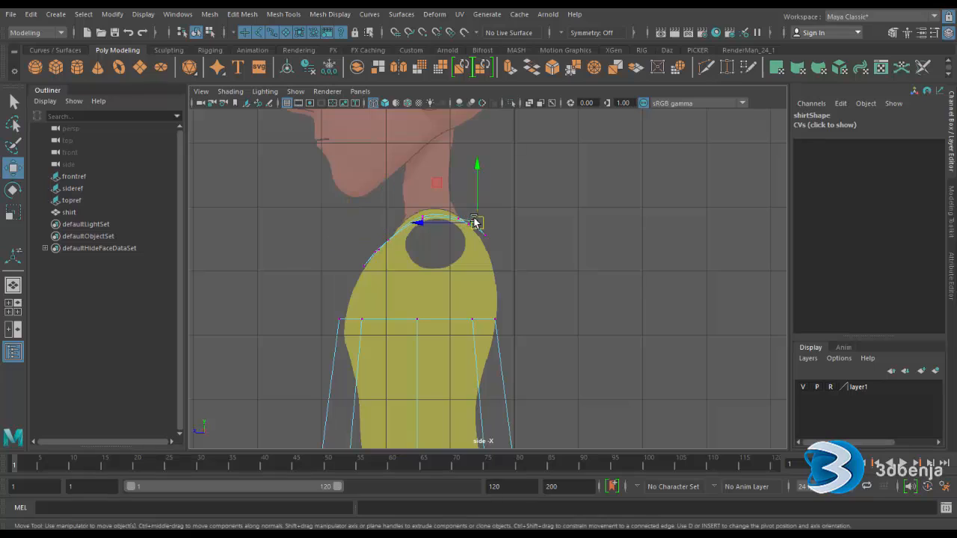
pyautogui.moveTo(476, 224)
pyautogui.mouseDown()
pyautogui.moveTo(491, 248)
pyautogui.moveTo(462, 224)
pyautogui.mouseUp()
pyautogui.click(532, 231)
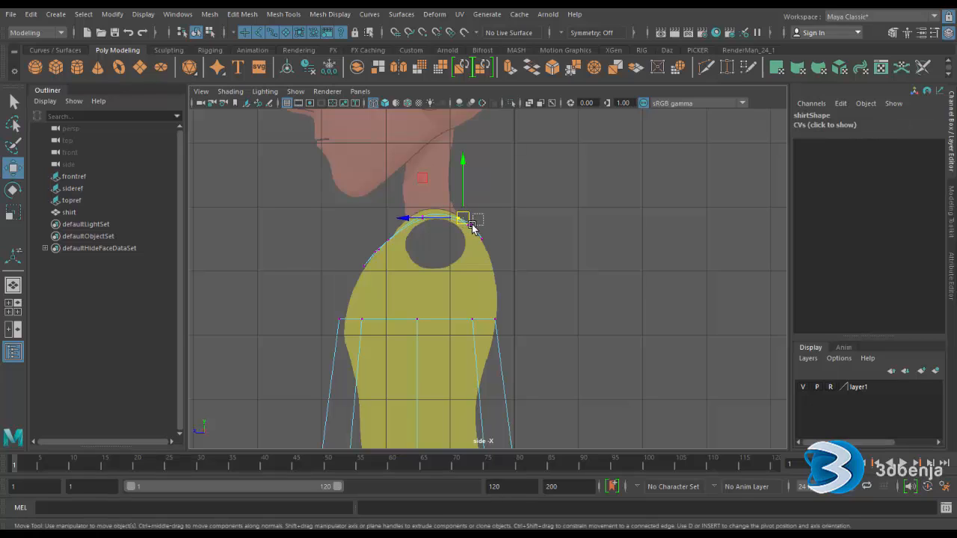
pyautogui.moveTo(468, 223); pyautogui.dragTo(477, 224)
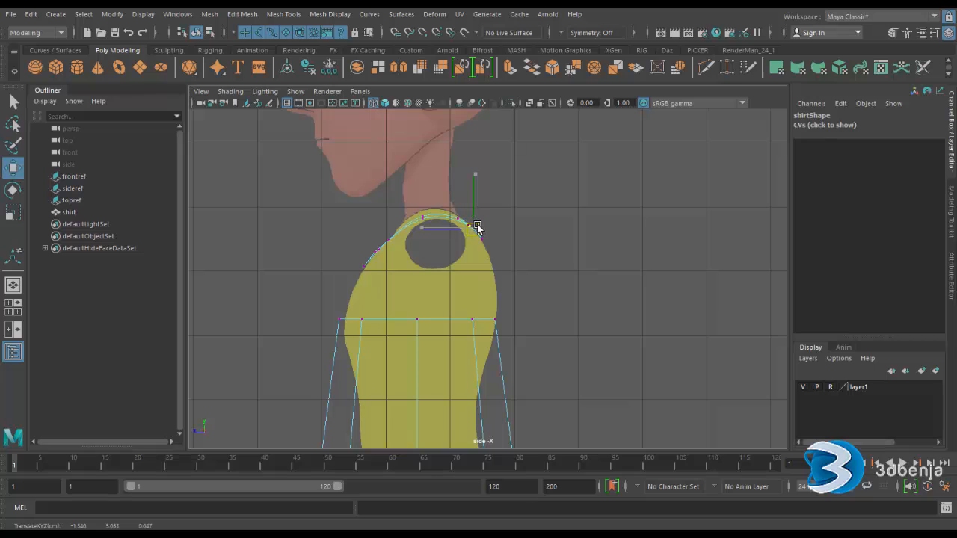
pyautogui.click(513, 235)
# - In the front view, lower the neckline's -X front inner vertex to about Y 5.36 and its centre front vertex onto the reference collar line
pyautogui.press('space')
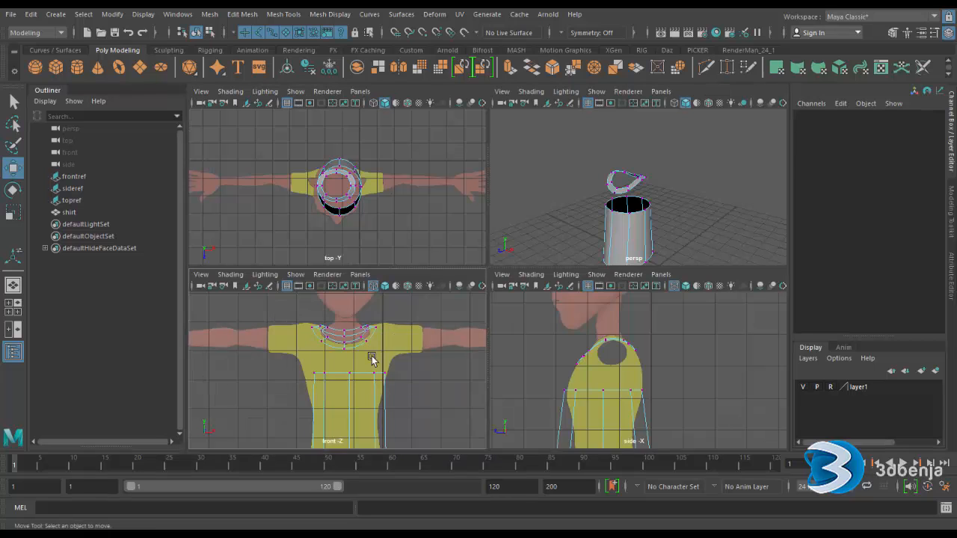
pyautogui.press('space')
pyautogui.scroll(2, 548, 267)
pyautogui.click(459, 193)
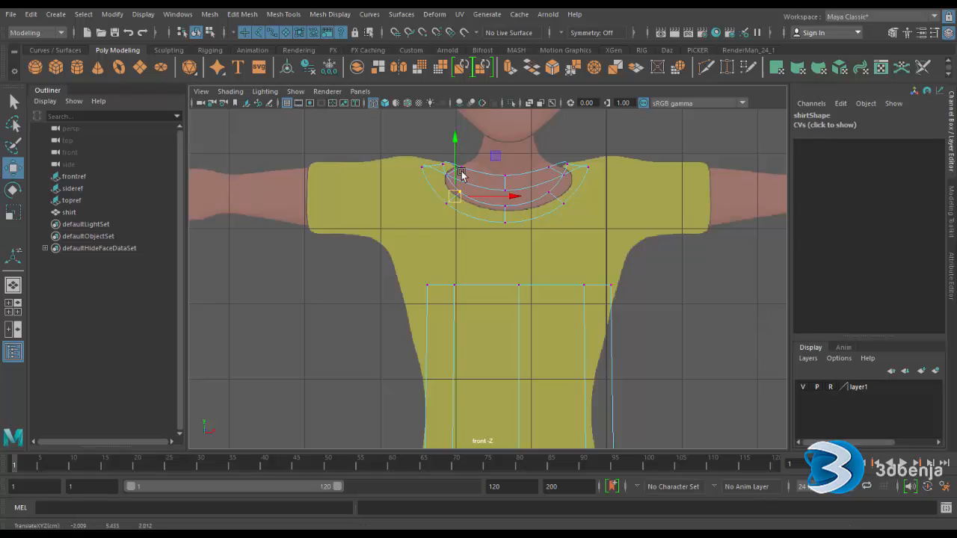
pyautogui.moveTo(455, 195)
pyautogui.mouseDown()
pyautogui.moveTo(457, 170)
pyautogui.moveTo(453, 184)
pyautogui.mouseUp()
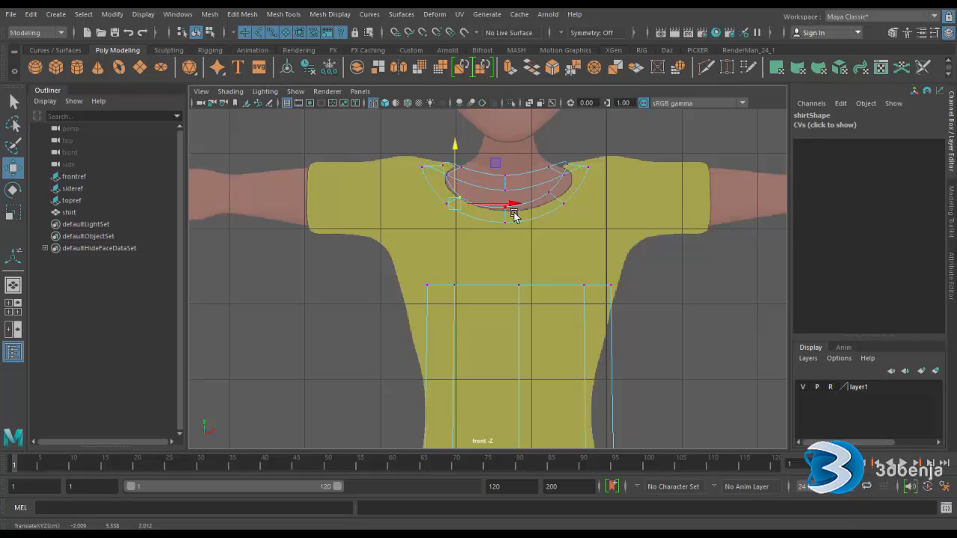
pyautogui.click(574, 241)
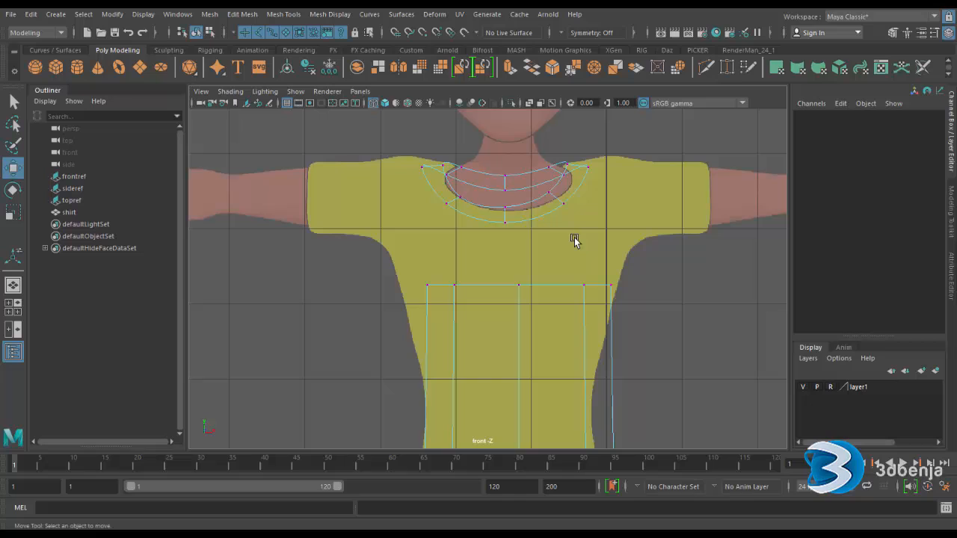
pyautogui.click(506, 208)
pyautogui.moveTo(507, 200); pyautogui.dragTo(509, 193)
# - Move the neckline's +X front inner vertex outward to about X -0.53 and adjust the inner shoulder vertices on both sides to the collar reference
pyautogui.click(555, 196)
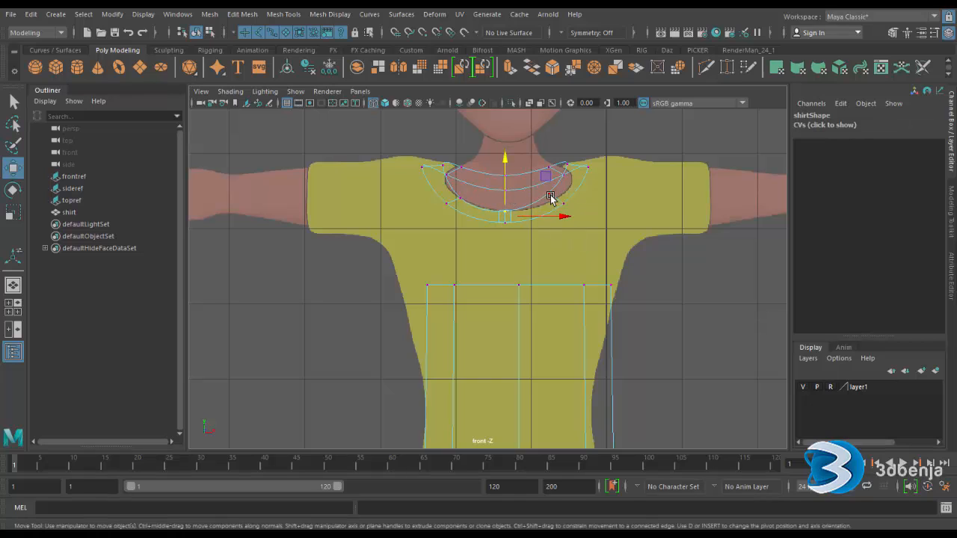
pyautogui.moveTo(576, 199); pyautogui.dragTo(590, 201)
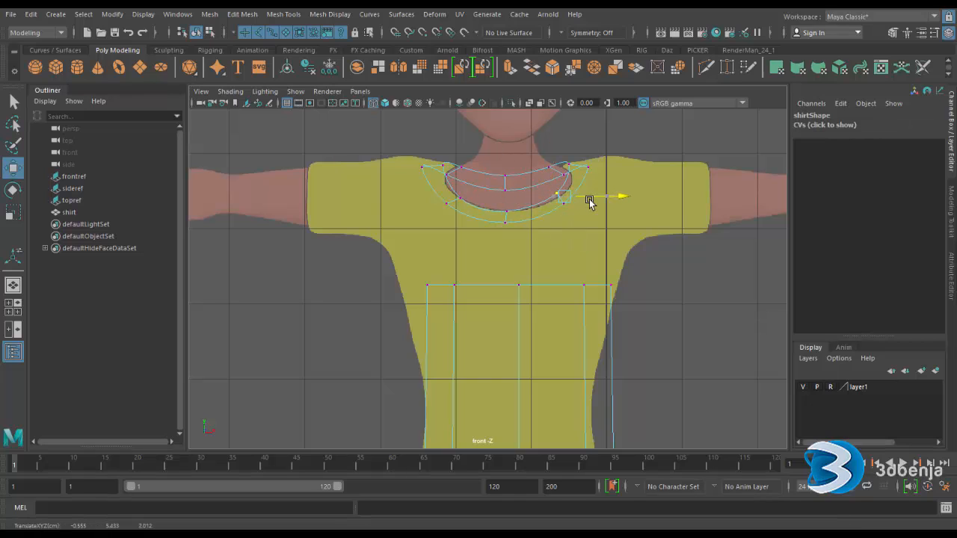
pyautogui.click(570, 164)
pyautogui.moveTo(570, 149); pyautogui.dragTo(569, 152)
pyautogui.click(440, 166)
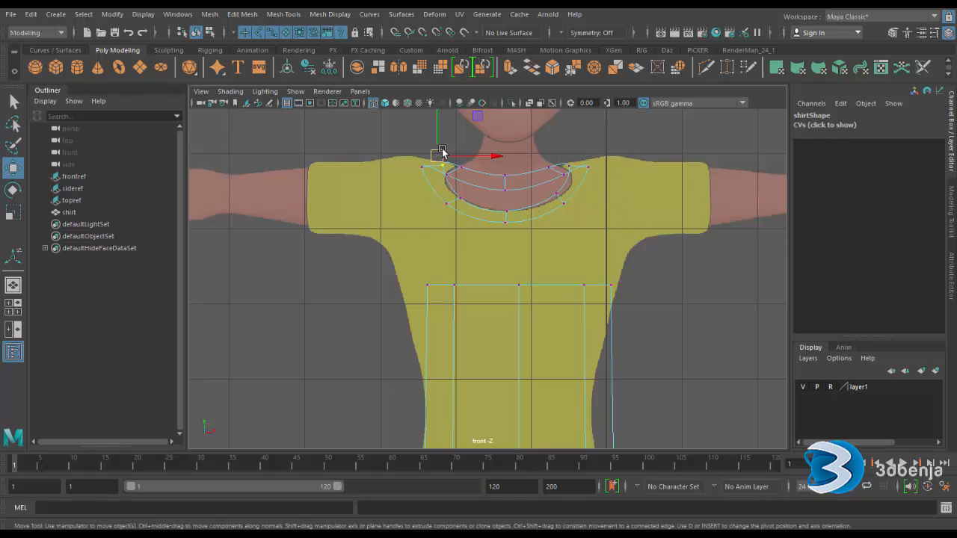
pyautogui.click(618, 147)
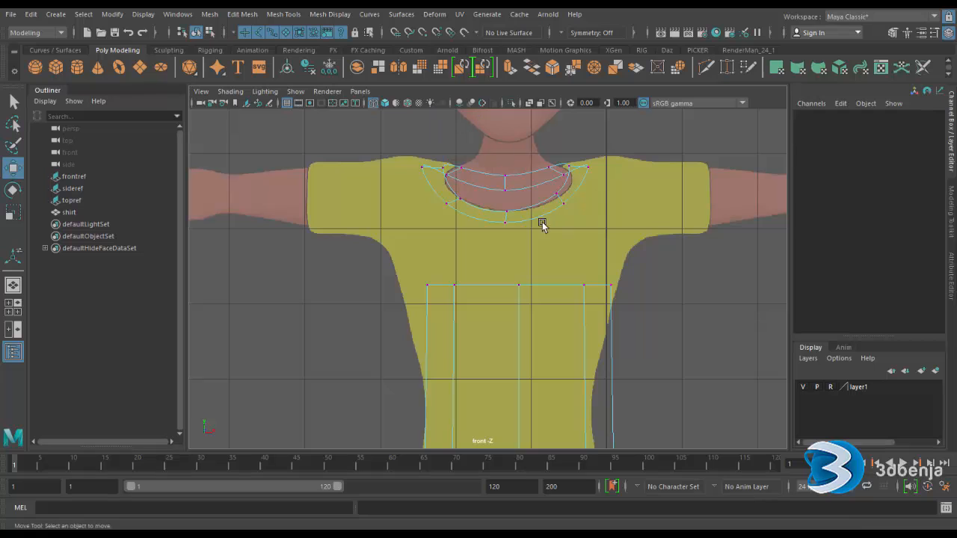
pyautogui.click(556, 197)
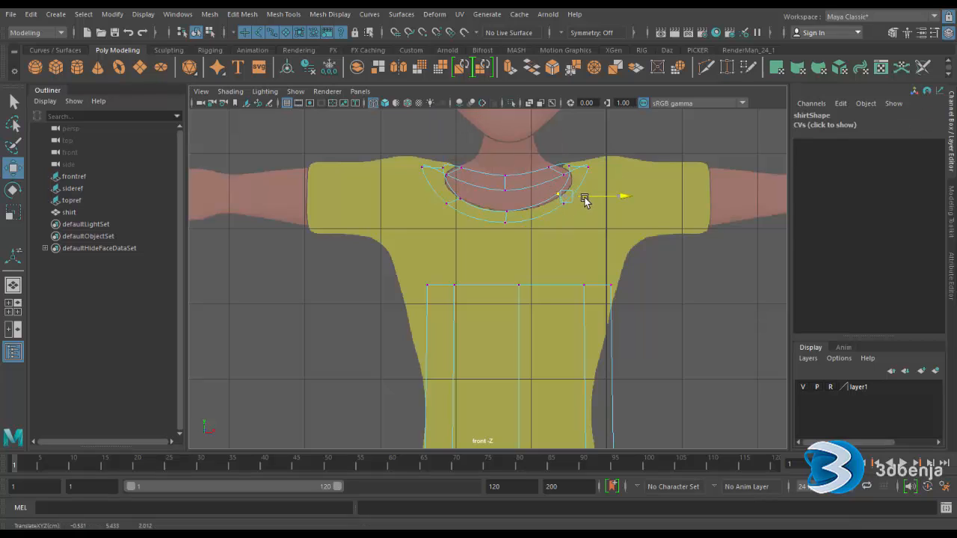
# - In the side view, scale the torso's bottom edge loop down along Z to match the depth of the reference shirt's hem
pyautogui.press('space')
pyautogui.press('space')
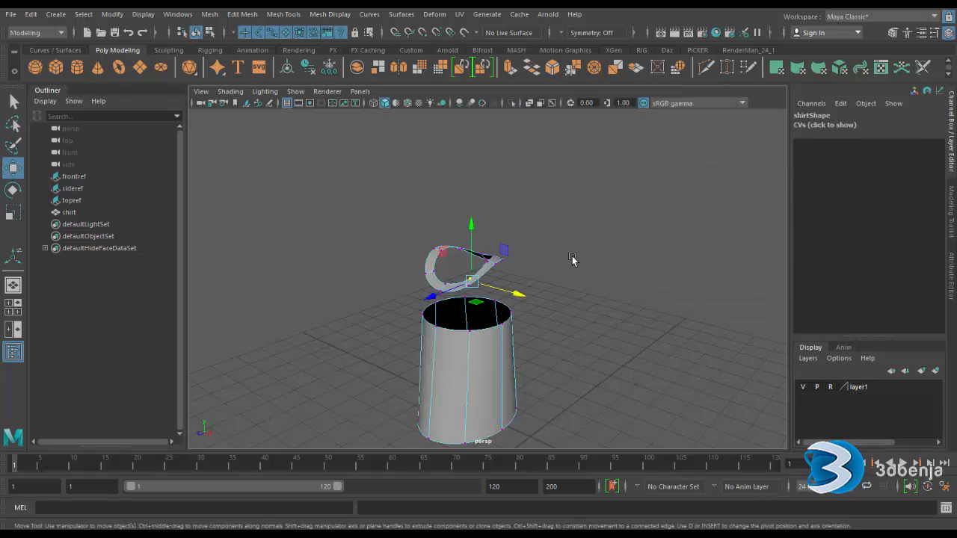
pyautogui.scroll(2, 572, 261)
pyautogui.scroll(-2, 570, 270)
pyautogui.keyDown('alt'); pyautogui.moveTo(569, 270); pyautogui.dragTo(582, 299); pyautogui.keyUp('alt')
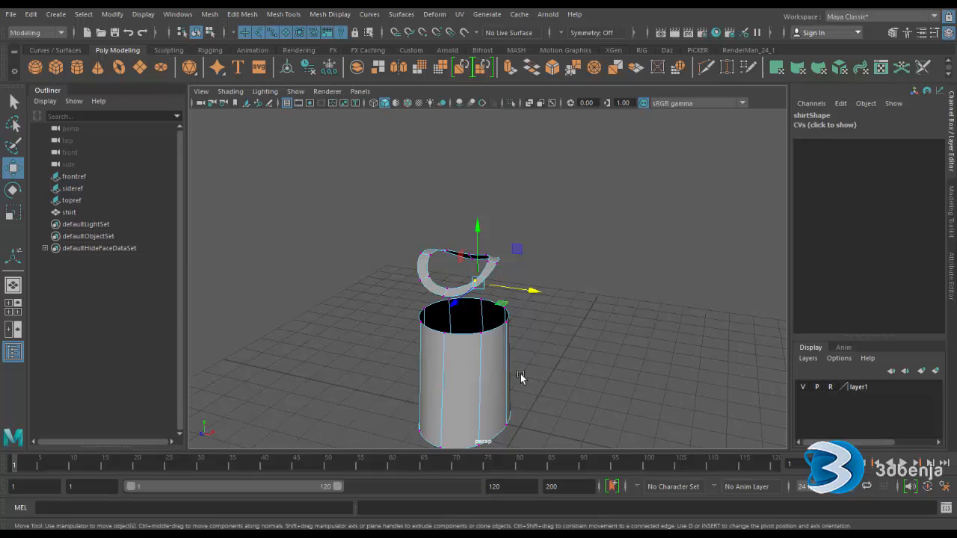
pyautogui.press('space')
pyautogui.press('space')
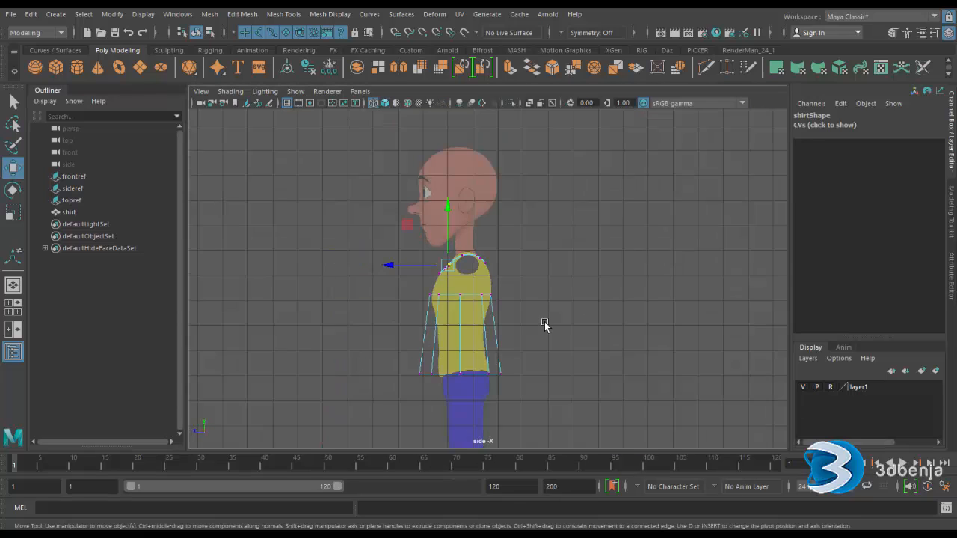
pyautogui.scroll(-1, 546, 328)
pyautogui.keyDown('alt'); pyautogui.moveTo(551, 340); pyautogui.dragTo(577, 295, button='middle'); pyautogui.keyUp('alt')
pyautogui.scroll(5, 577, 294)
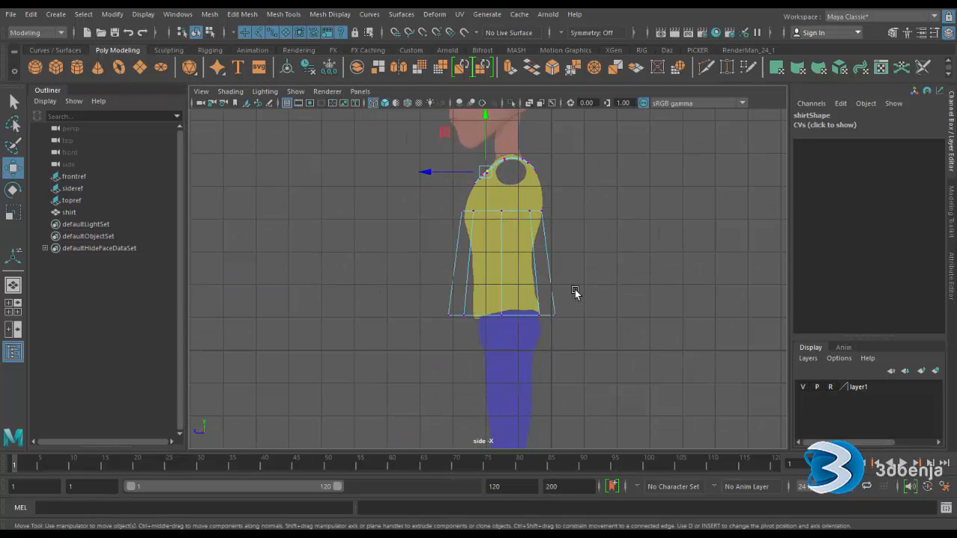
pyautogui.moveTo(437, 310); pyautogui.dragTo(608, 333)
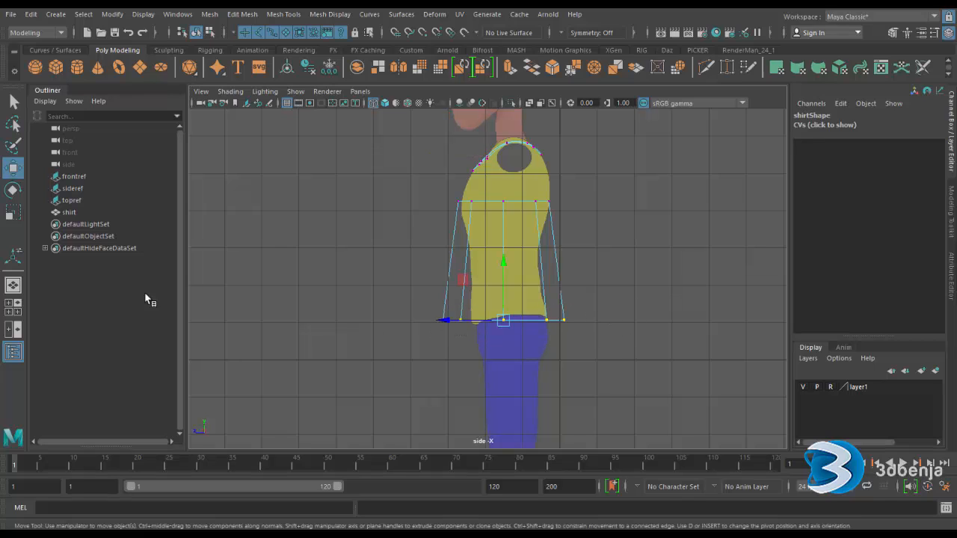
pyautogui.click(18, 219)
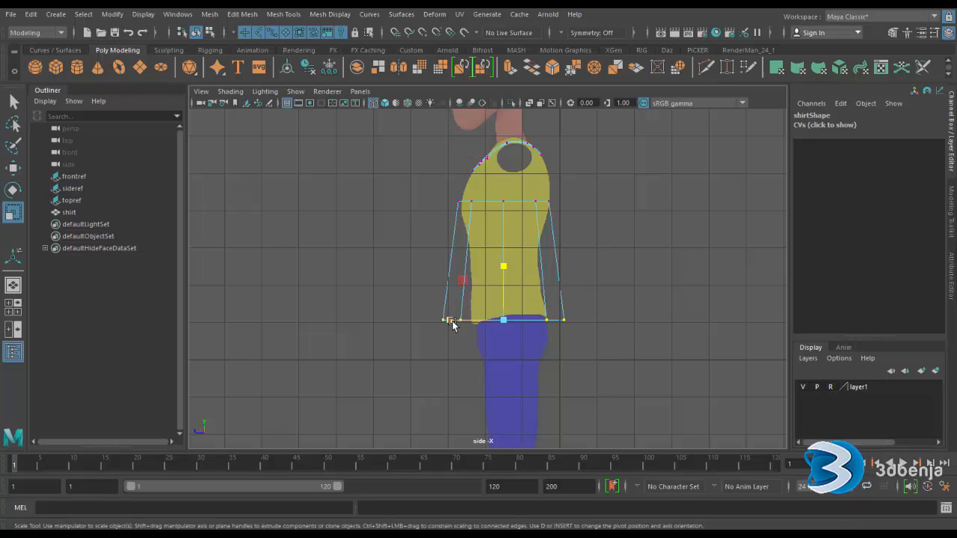
pyautogui.moveTo(449, 320); pyautogui.dragTo(468, 328)
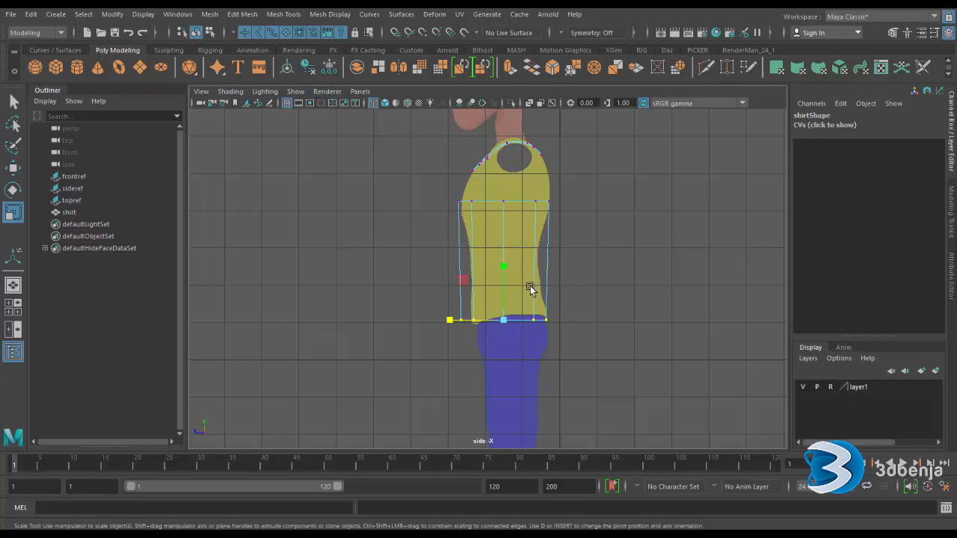
# - Turn off smooth preview and insert two edge loops around the torso, one at mid-height and one just above the hem
pyautogui.press('1')
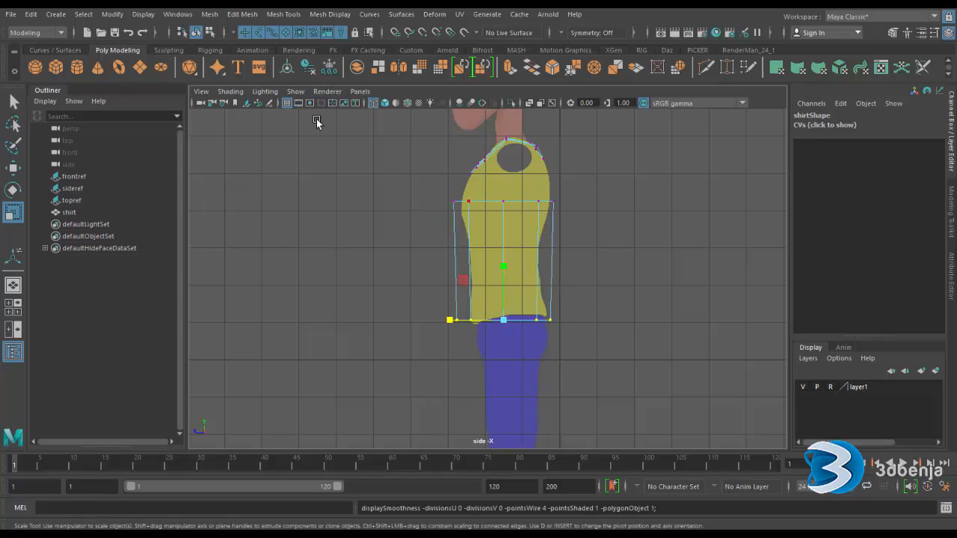
pyautogui.click(279, 17)
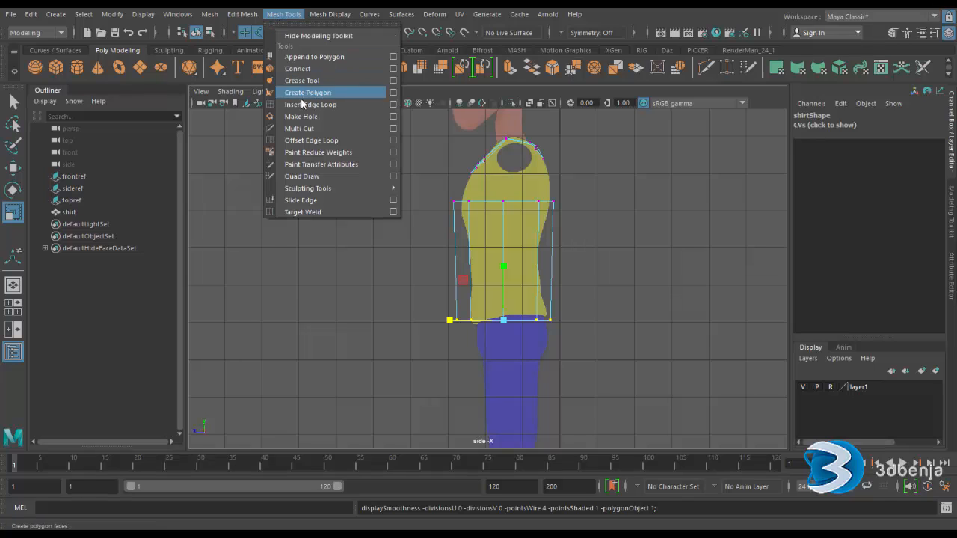
pyautogui.click(303, 105)
pyautogui.moveTo(501, 222); pyautogui.dragTo(509, 263)
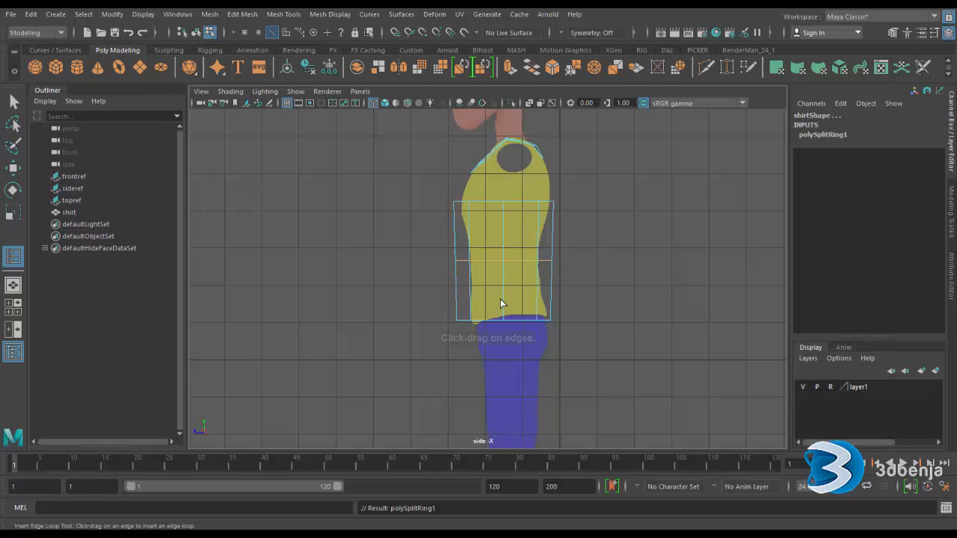
pyautogui.moveTo(504, 305); pyautogui.dragTo(504, 304)
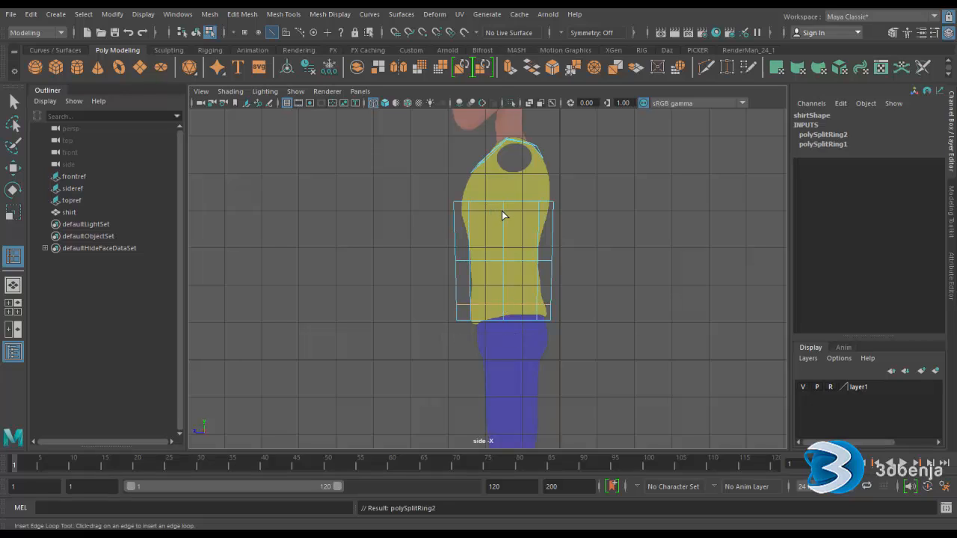
# - Insert an edge loop around the torso just below its top edge, and turn smooth preview on with the shirt in vertex mode
pyautogui.moveTo(503, 215); pyautogui.dragTo(503, 217)
pyautogui.click(13, 168)
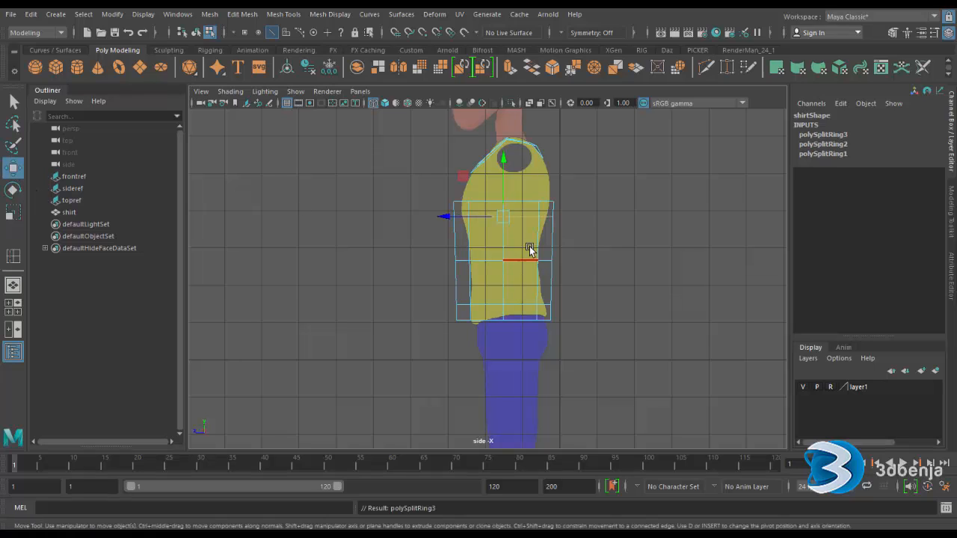
pyautogui.moveTo(530, 246); pyautogui.dragTo(478, 197, button='right')
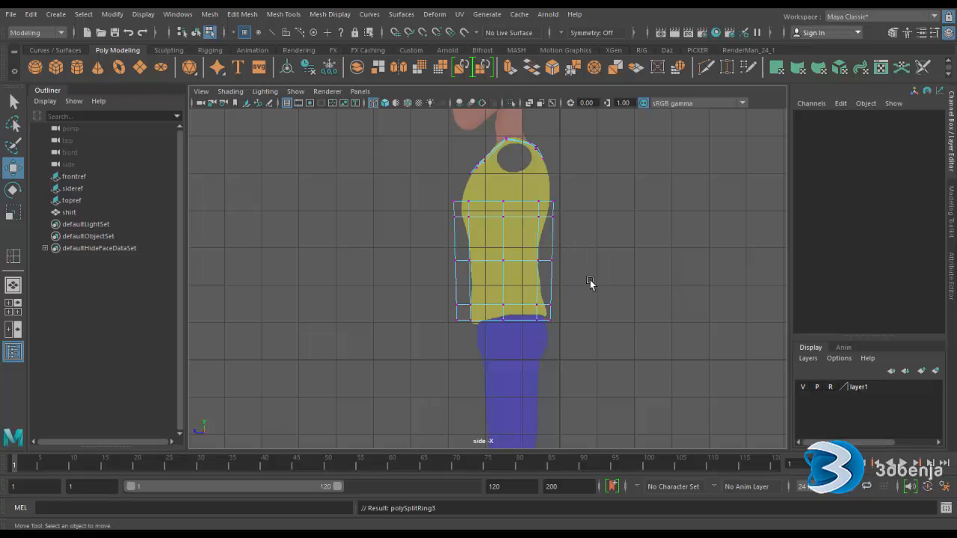
pyautogui.press('3')
pyautogui.keyDown('alt'); pyautogui.moveTo(586, 290); pyautogui.dragTo(618, 294, button='right'); pyautogui.keyUp('alt')
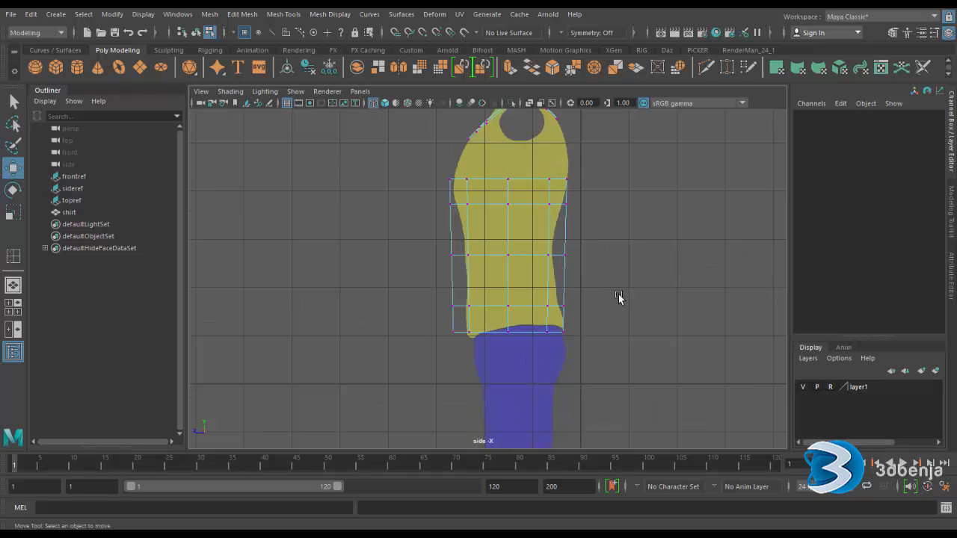
# - In the side view, move the torso's back waist vertices inward and fit its back hem vertices to the reference shirt
pyautogui.click(565, 255)
pyautogui.moveTo(530, 255); pyautogui.dragTo(517, 251)
pyautogui.moveTo(584, 290); pyautogui.dragTo(589, 355)
pyautogui.click(564, 345)
pyautogui.click(555, 318)
pyautogui.moveTo(561, 309); pyautogui.dragTo(562, 305)
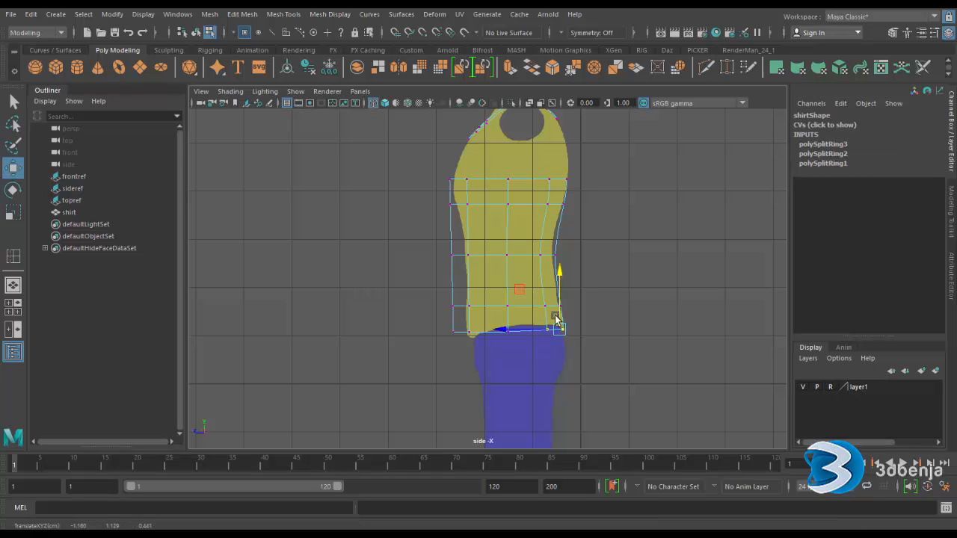
# - Raise the hem's middle side vertices and fit the front vertices of the two lowest rows to the reference hem
pyautogui.click(507, 358)
pyautogui.moveTo(480, 323); pyautogui.dragTo(533, 356)
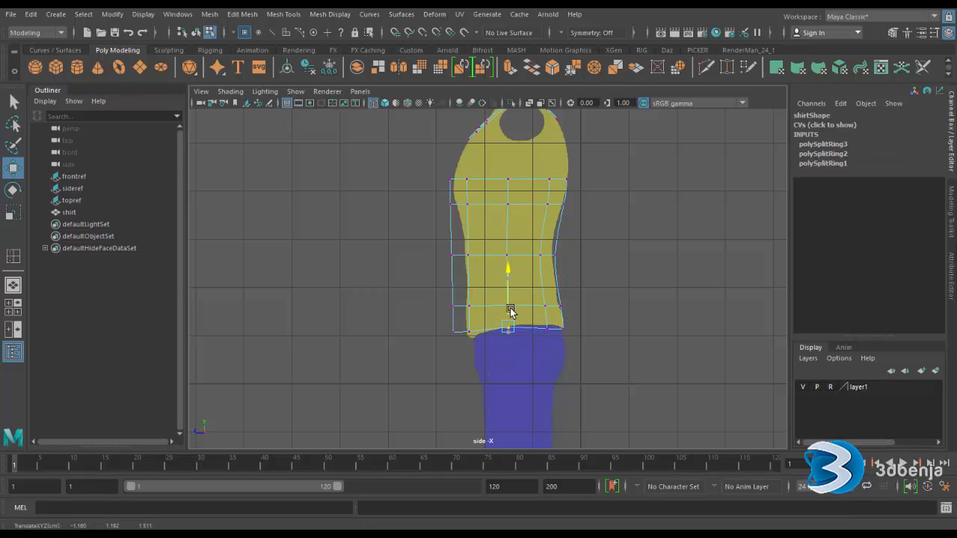
pyautogui.click(438, 337)
pyautogui.moveTo(443, 317); pyautogui.dragTo(473, 309)
pyautogui.moveTo(472, 313); pyautogui.dragTo(447, 313)
pyautogui.click(621, 331)
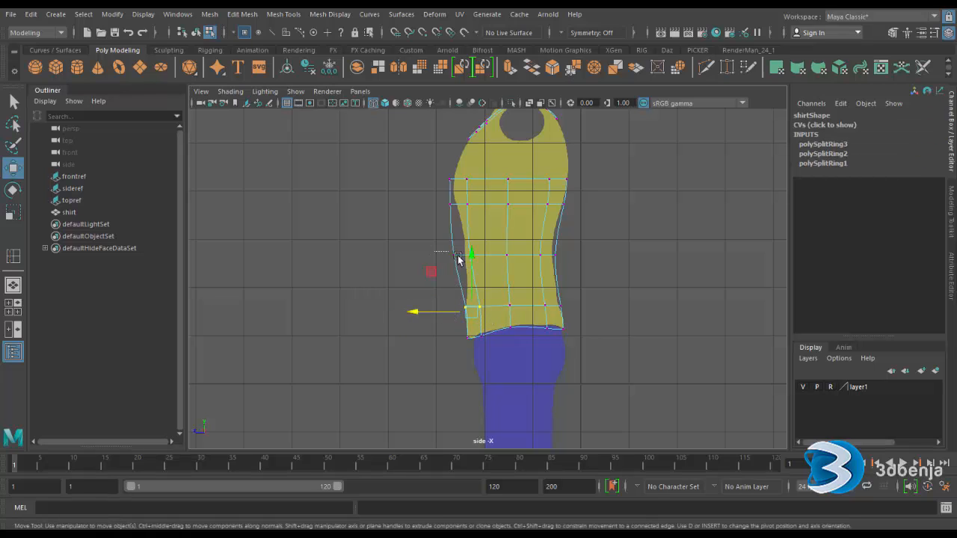
# - Move the torso's front waist and upper vertices onto the reference outline in the side view, and refine the back waist vertices
pyautogui.moveTo(433, 248)
pyautogui.mouseDown()
pyautogui.moveTo(490, 267)
pyautogui.moveTo(450, 257)
pyautogui.mouseUp()
pyautogui.click(576, 271)
pyautogui.moveTo(439, 192)
pyautogui.mouseDown()
pyautogui.moveTo(488, 217)
pyautogui.moveTo(429, 202)
pyautogui.moveTo(470, 185)
pyautogui.moveTo(440, 182)
pyautogui.mouseUp()
pyautogui.click(449, 192)
pyautogui.click(599, 223)
pyautogui.moveTo(582, 196); pyautogui.dragTo(516, 252)
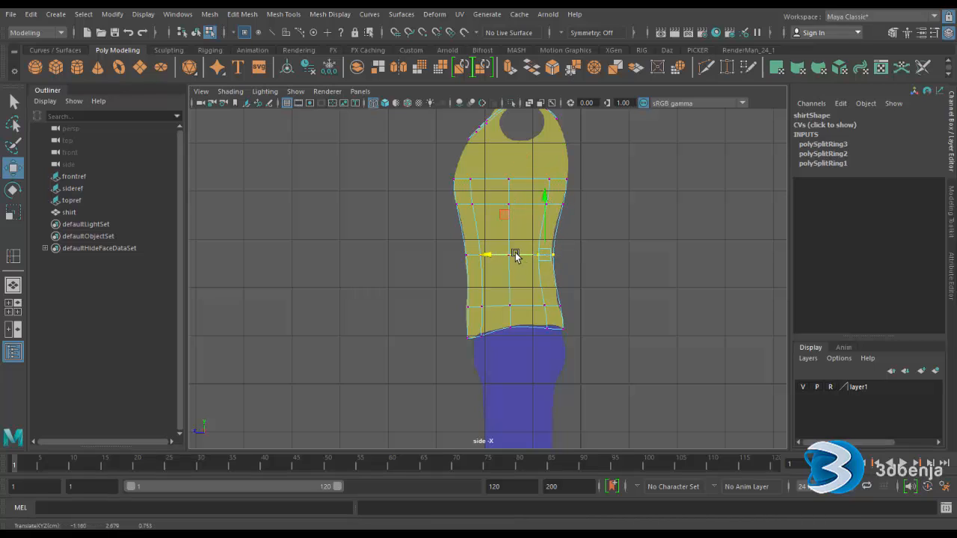
pyautogui.click(615, 313)
# - In the front view, fit the torso's -X side vertices from the top edge down to the hem to the reference shirt outline
pyautogui.press('space')
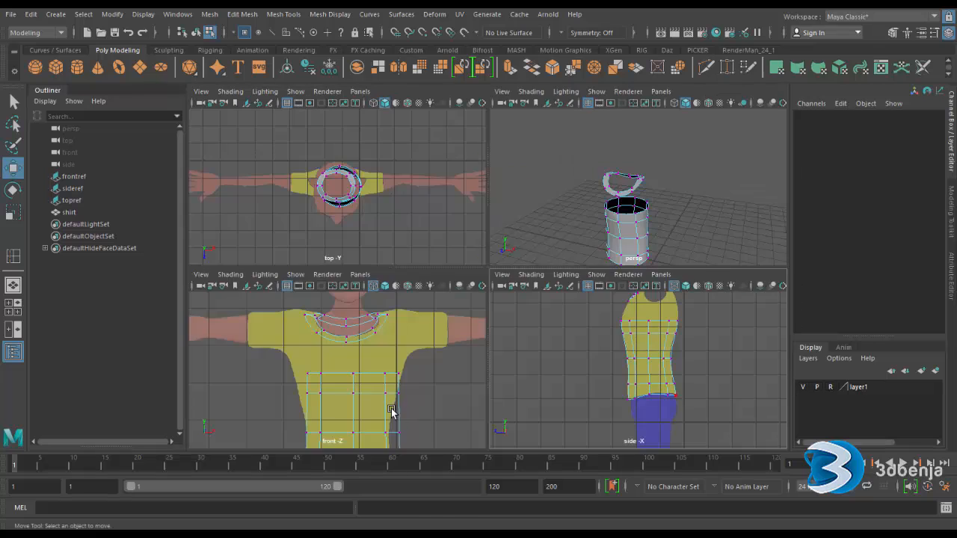
pyautogui.press('space')
pyautogui.scroll(-8, 590, 262)
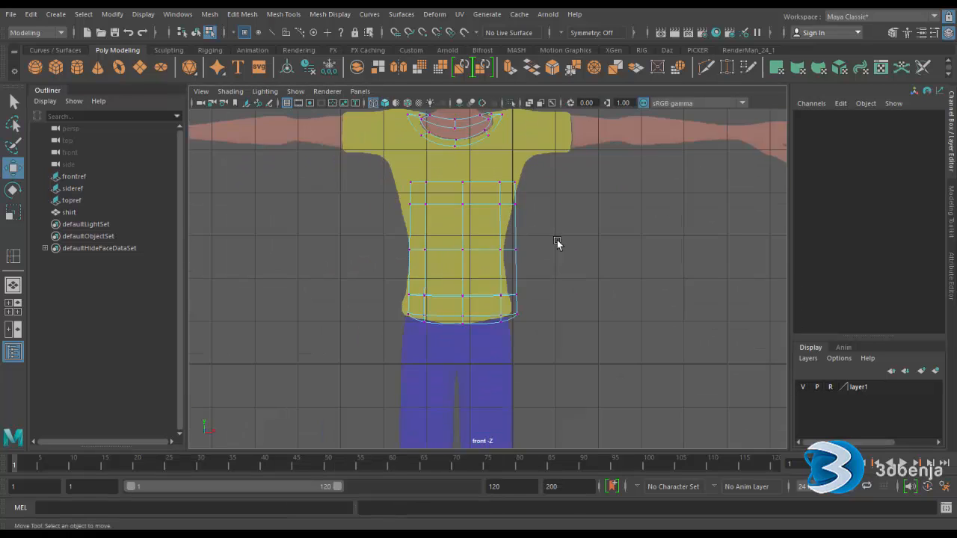
pyautogui.scroll(2, 605, 277)
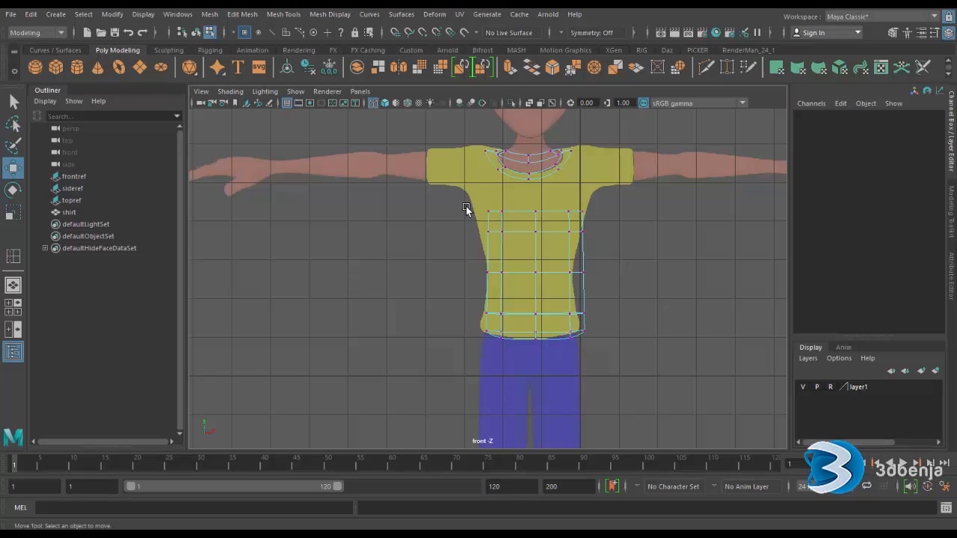
pyautogui.moveTo(468, 209); pyautogui.dragTo(513, 235)
pyautogui.scroll(2, 513, 235)
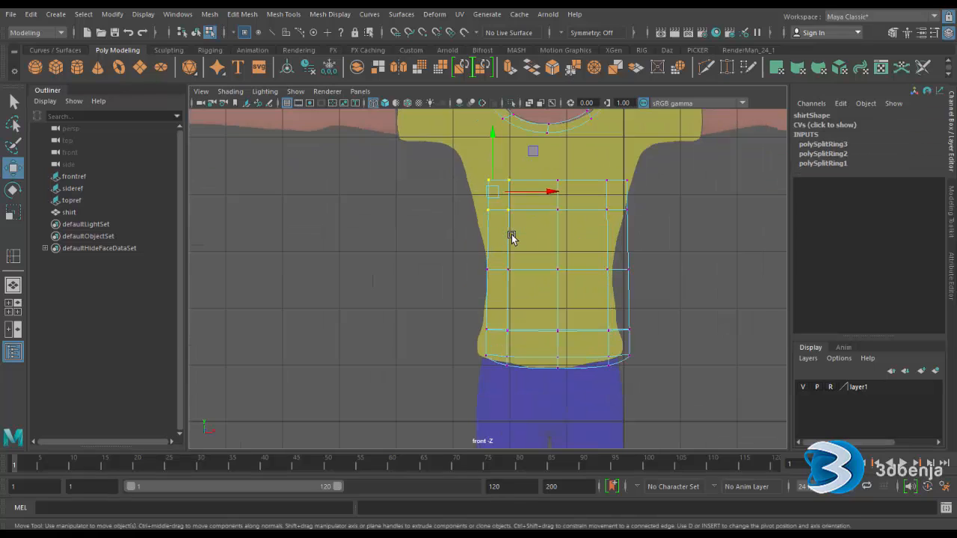
pyautogui.moveTo(534, 196); pyautogui.dragTo(522, 197)
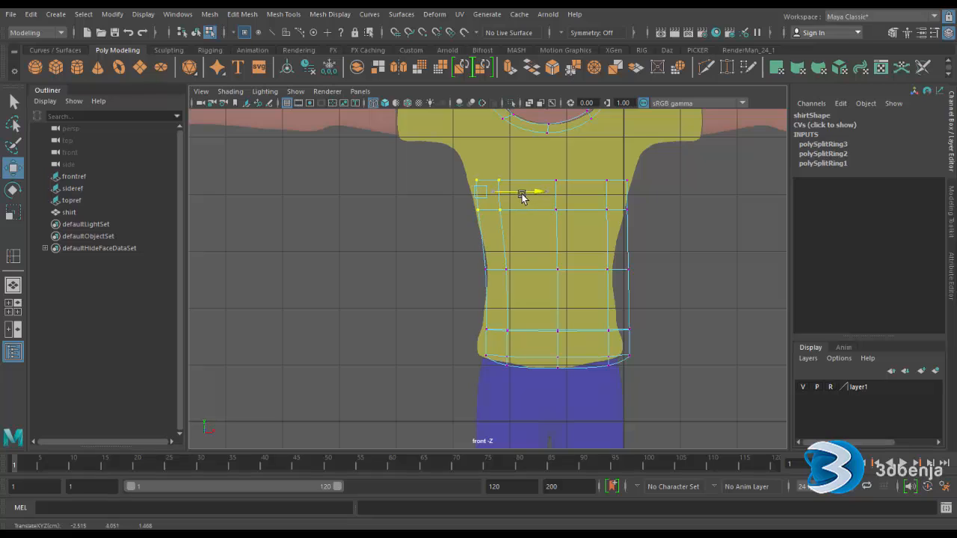
pyautogui.moveTo(439, 170); pyautogui.dragTo(512, 185)
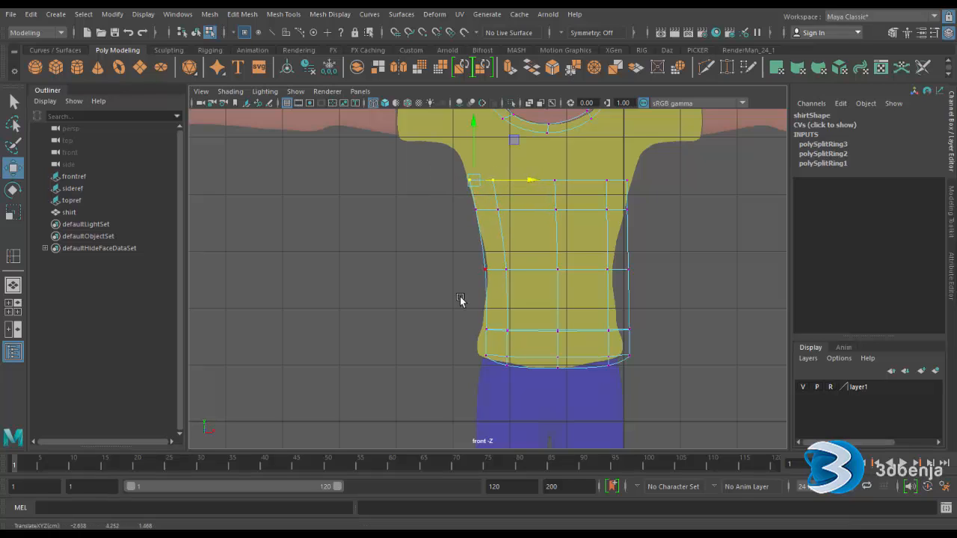
pyautogui.moveTo(472, 254); pyautogui.dragTo(520, 272)
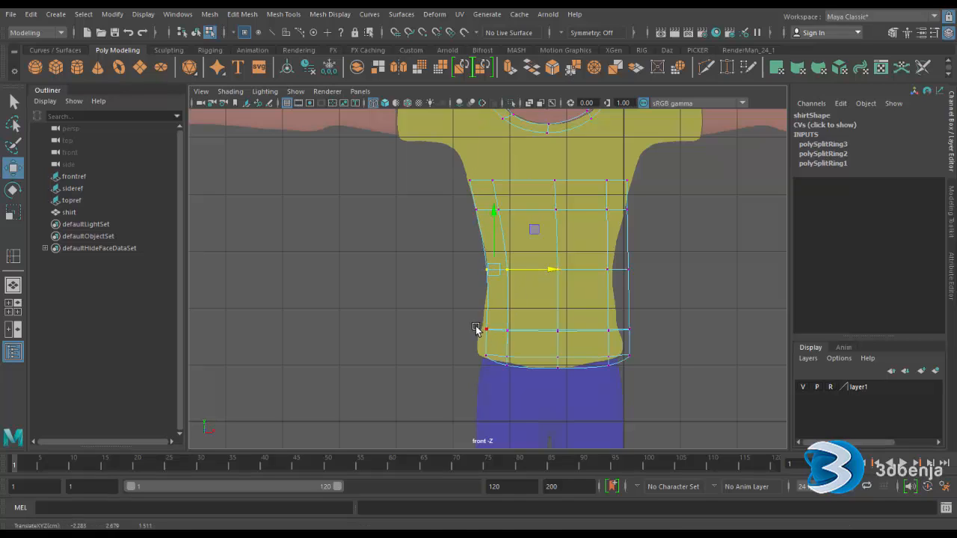
pyautogui.moveTo(475, 329)
pyautogui.mouseDown()
pyautogui.moveTo(516, 336)
pyautogui.moveTo(518, 373)
pyautogui.moveTo(488, 340)
pyautogui.mouseUp()
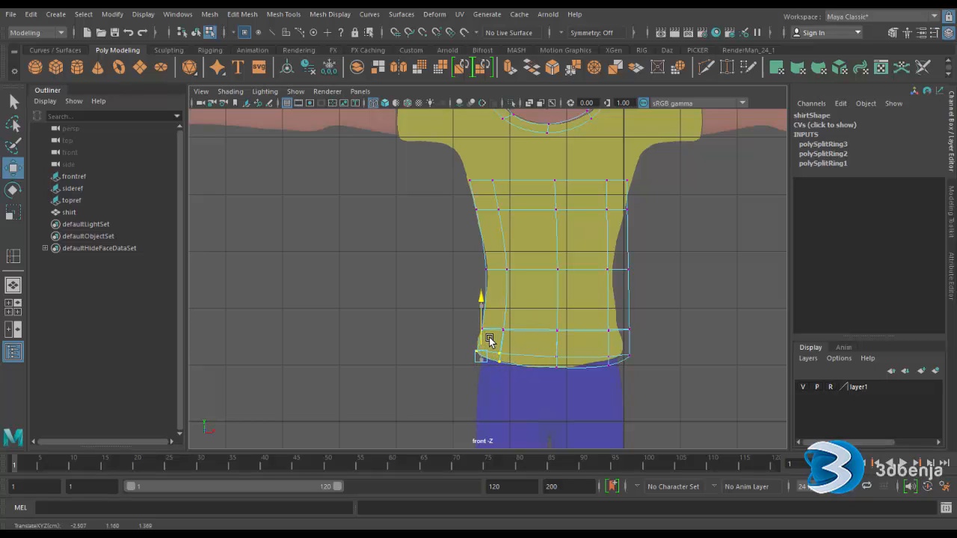
# - Move the torso's +X side vertices at the hem, waist and top edge onto the reference shirt outline
pyautogui.click(668, 300)
pyautogui.moveTo(651, 325); pyautogui.dragTo(599, 369)
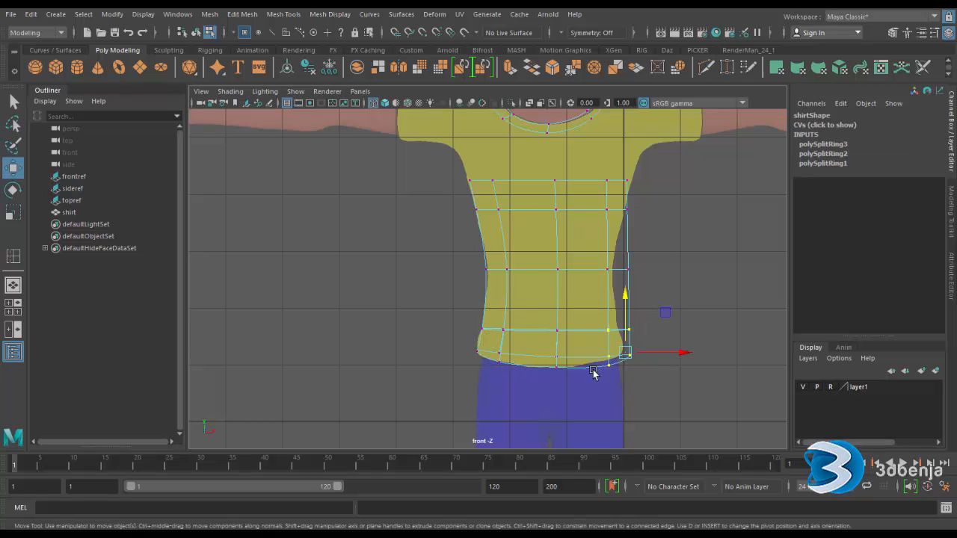
pyautogui.moveTo(651, 353)
pyautogui.mouseDown()
pyautogui.moveTo(638, 353)
pyautogui.moveTo(648, 354)
pyautogui.mouseUp()
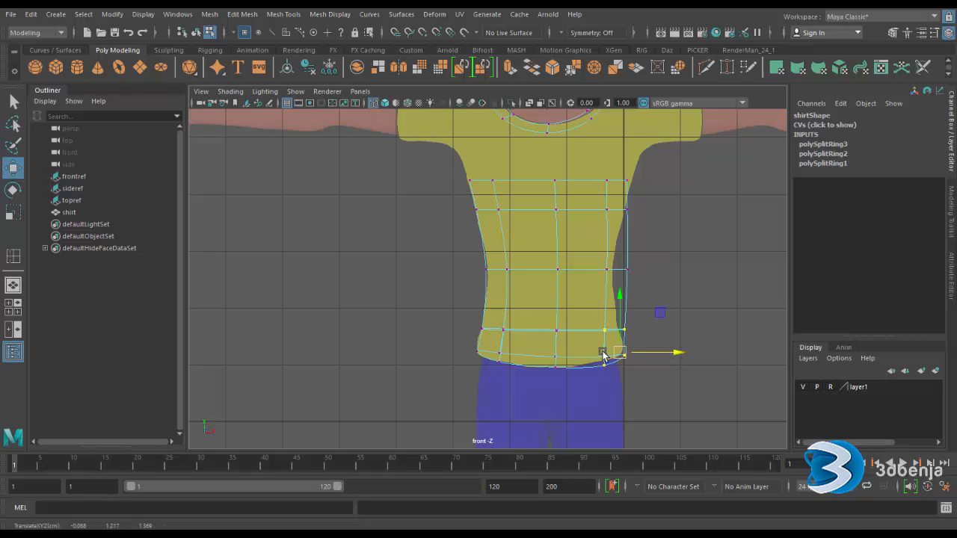
pyautogui.moveTo(640, 268); pyautogui.dragTo(592, 282)
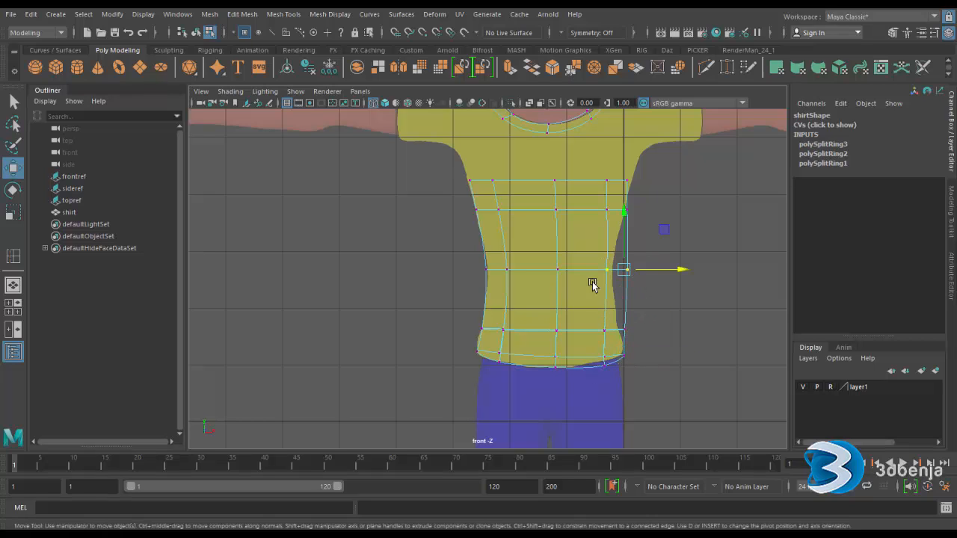
pyautogui.moveTo(667, 275); pyautogui.dragTo(647, 275)
pyautogui.click(631, 217)
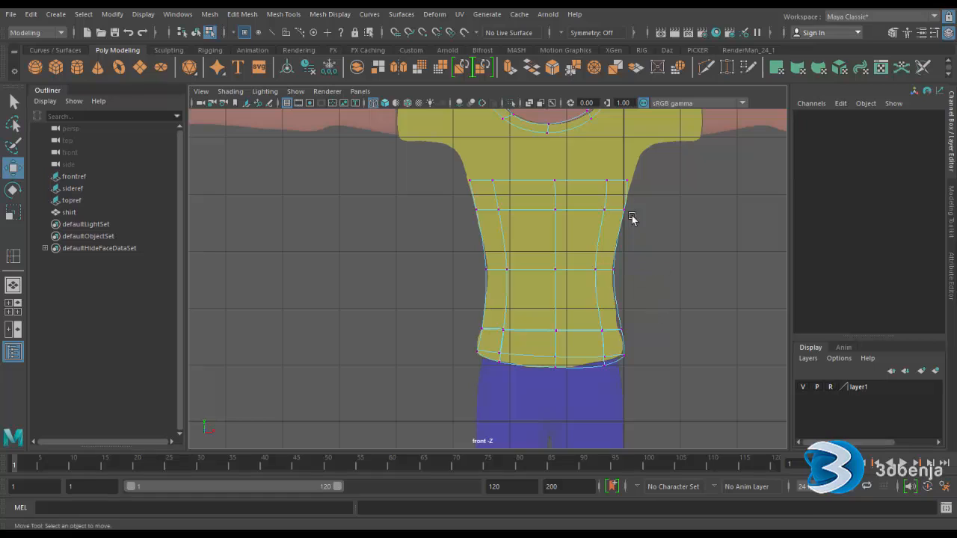
pyautogui.moveTo(601, 172); pyautogui.dragTo(648, 183)
# - Fine-tune the vertices of the two lowest torso rows at both sides to follow the reference hem curve
pyautogui.moveTo(652, 320); pyautogui.dragTo(638, 336)
pyautogui.click(595, 376)
pyautogui.moveTo(609, 369); pyautogui.dragTo(610, 342)
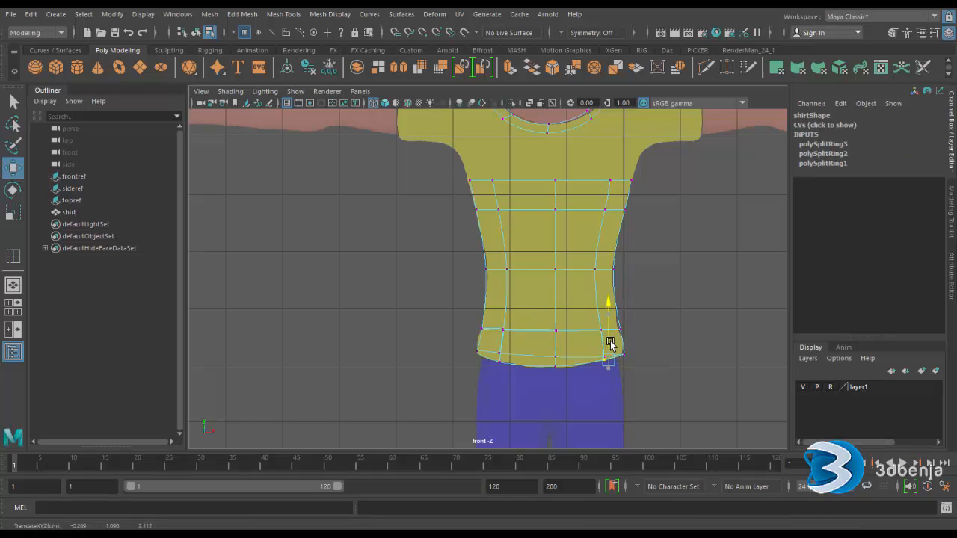
pyautogui.click(505, 340)
pyautogui.click(469, 346)
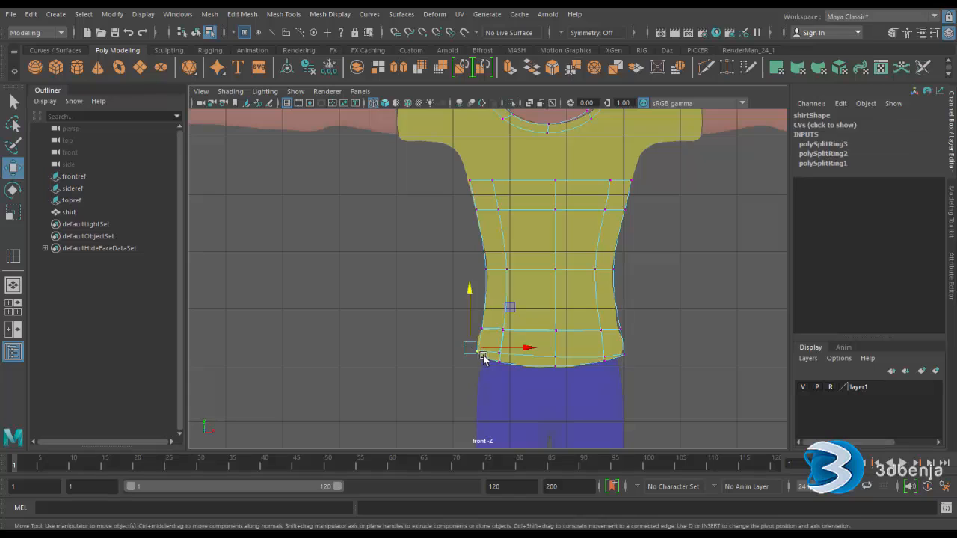
pyautogui.click(520, 337)
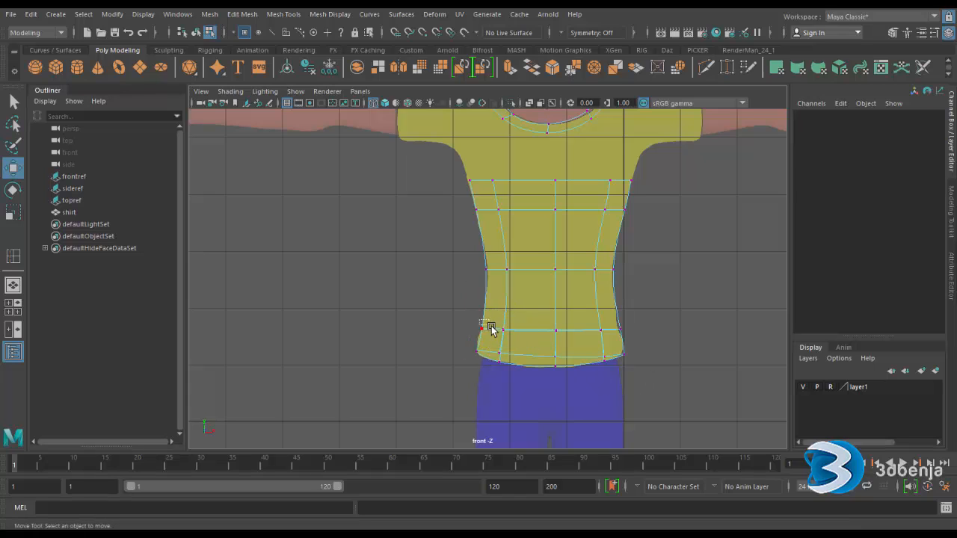
pyautogui.moveTo(500, 338); pyautogui.dragTo(501, 337)
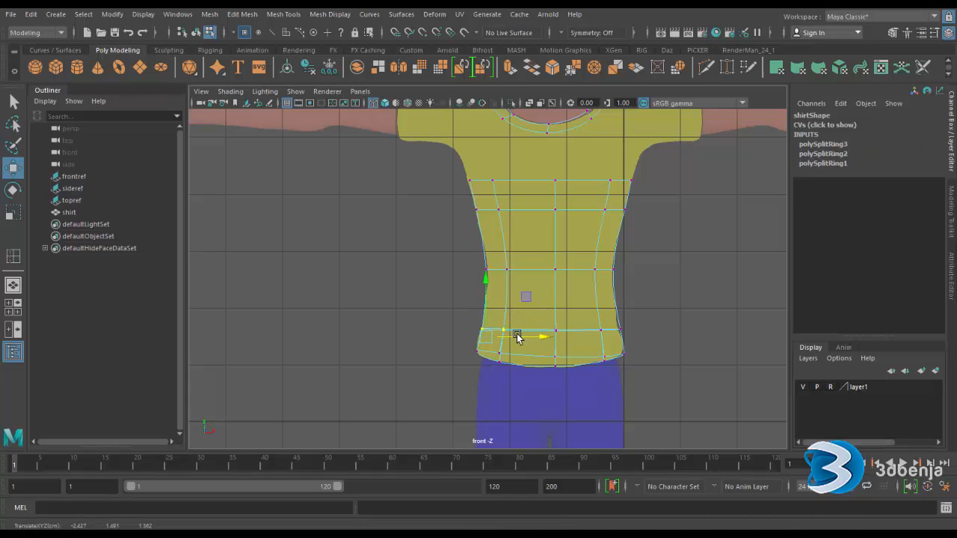
pyautogui.click(654, 326)
# - Return to object mode, select the shirt and unhide its hidden sleeve faces
pyautogui.press('a')
pyautogui.press('space')
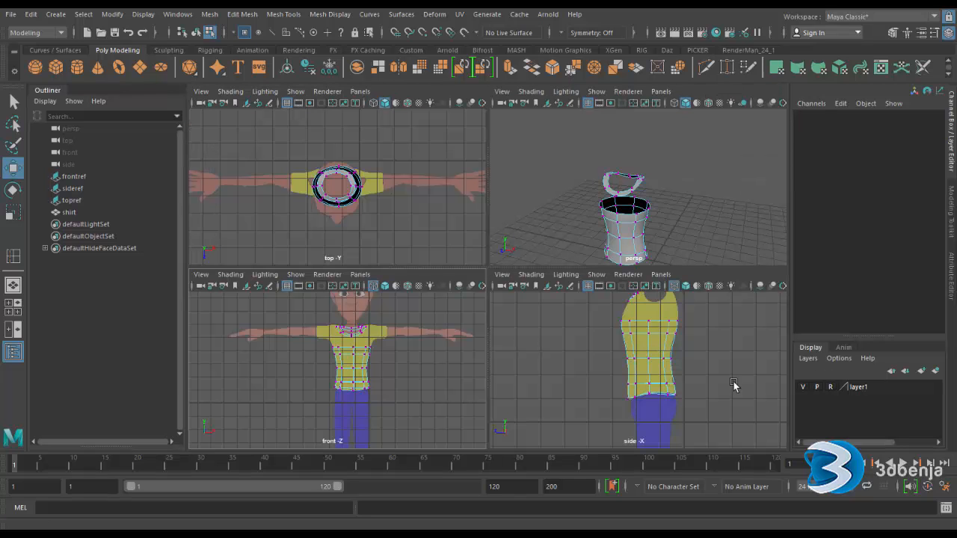
pyautogui.scroll(3, 683, 380)
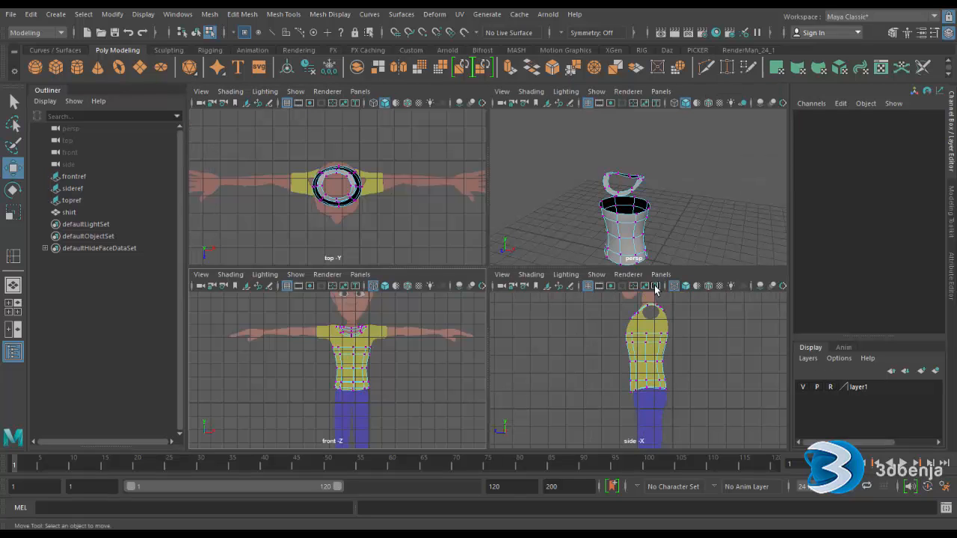
pyautogui.moveTo(641, 215); pyautogui.dragTo(692, 178, button='right')
pyautogui.click(643, 209)
pyautogui.click(643, 222)
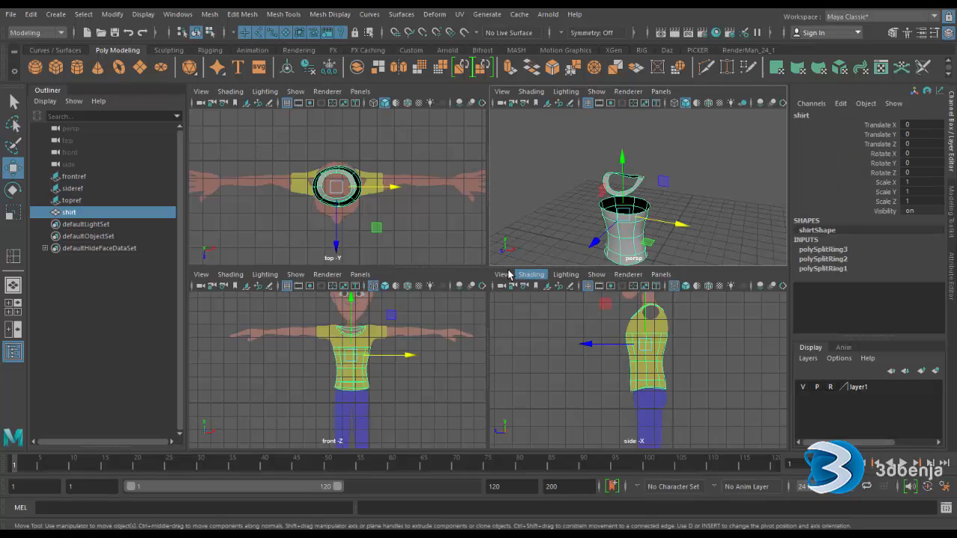
pyautogui.hotkey('shift', 'h')
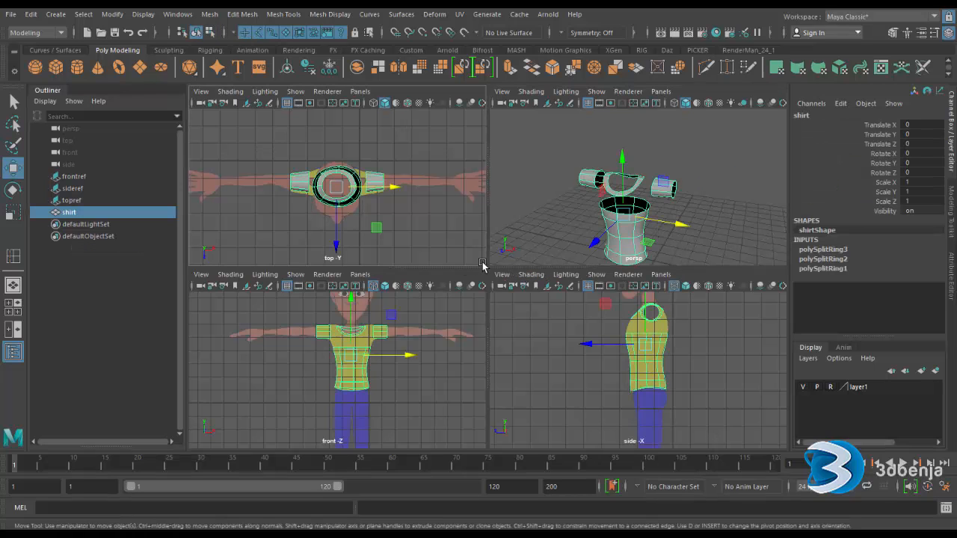
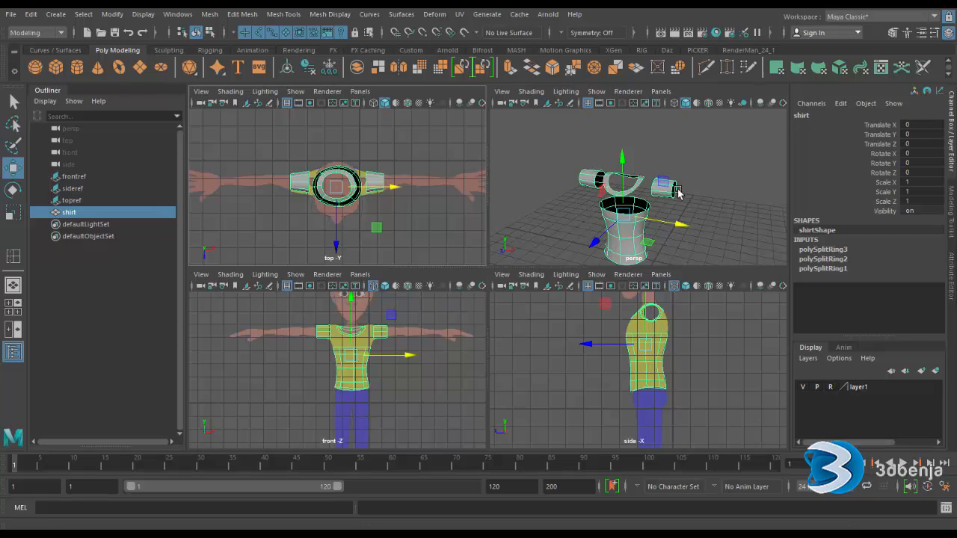
# - In the front view, lower the +X sleeve's inner underarm vertices to the reference armpit and shift its inner top vertices slightly toward the torso
pyautogui.click(423, 379)
pyautogui.press('space')
pyautogui.scroll(5, 571, 172)
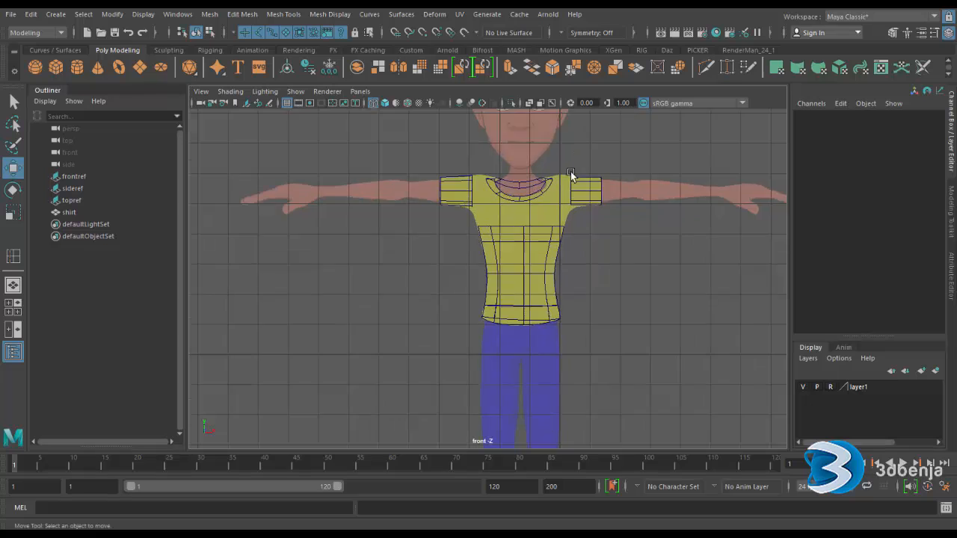
pyautogui.click(611, 155)
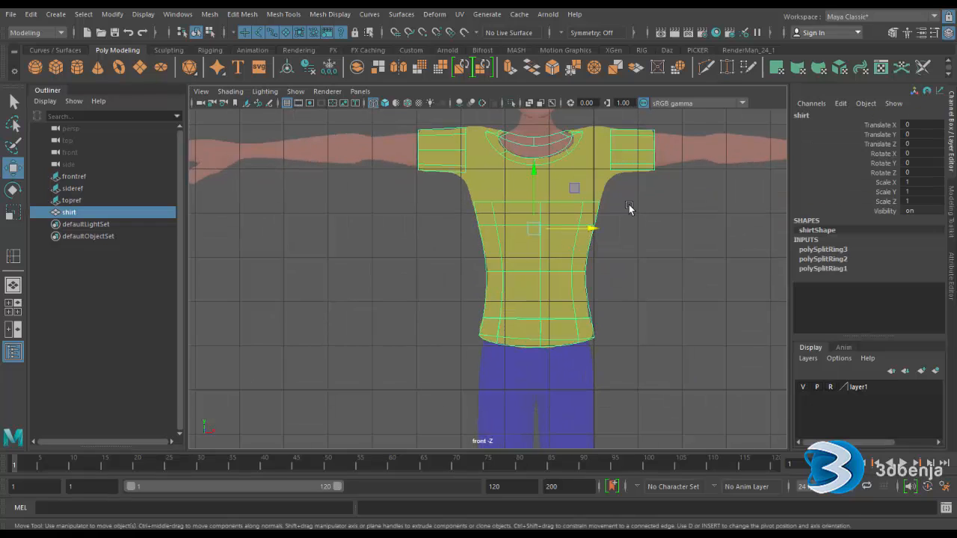
pyautogui.keyDown('alt'); pyautogui.moveTo(646, 212); pyautogui.dragTo(612, 247, button='middle'); pyautogui.keyUp('alt')
pyautogui.moveTo(609, 192); pyautogui.dragTo(555, 193, button='right')
pyautogui.scroll(3, 600, 234)
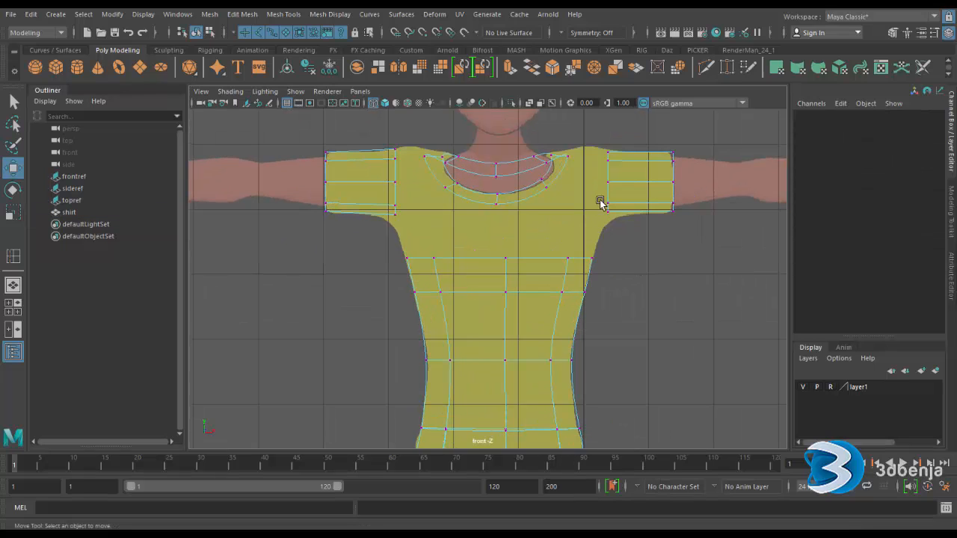
pyautogui.moveTo(601, 199)
pyautogui.mouseDown()
pyautogui.moveTo(620, 221)
pyautogui.moveTo(607, 200)
pyautogui.mouseUp()
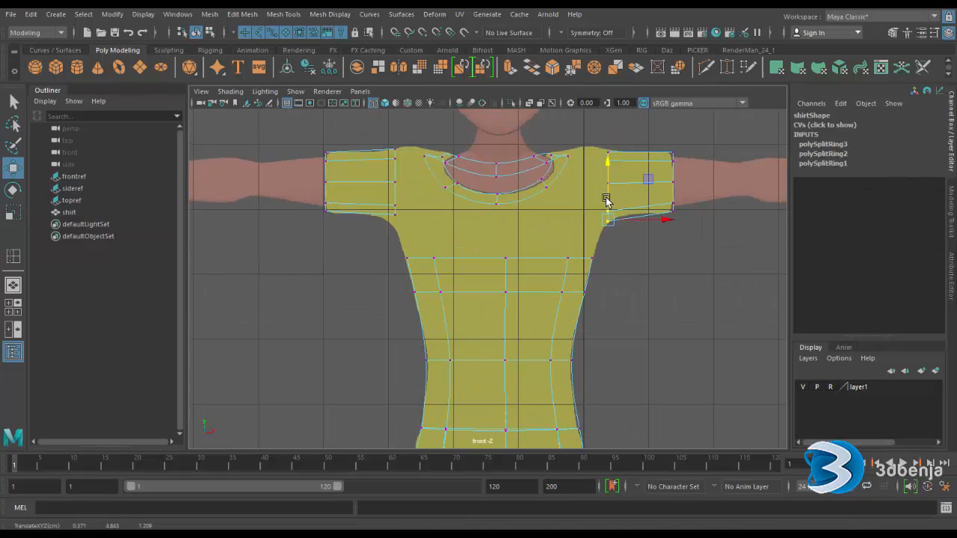
pyautogui.moveTo(594, 136); pyautogui.dragTo(631, 153)
pyautogui.click(602, 142)
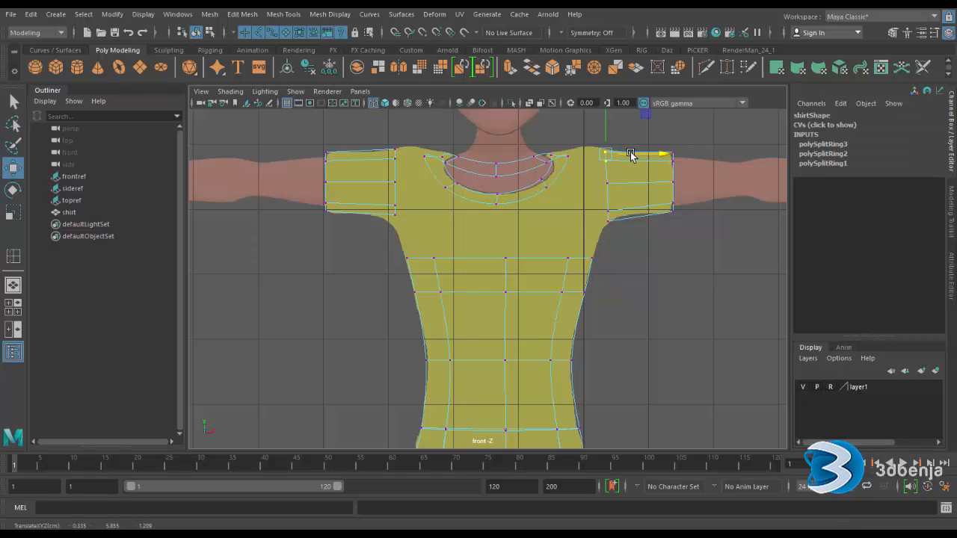
# - In the front view, lower the -X sleeve's inner underarm vertices to meet the reference armpit
pyautogui.click(400, 206)
pyautogui.moveTo(397, 199); pyautogui.dragTo(399, 204)
pyautogui.click(371, 152)
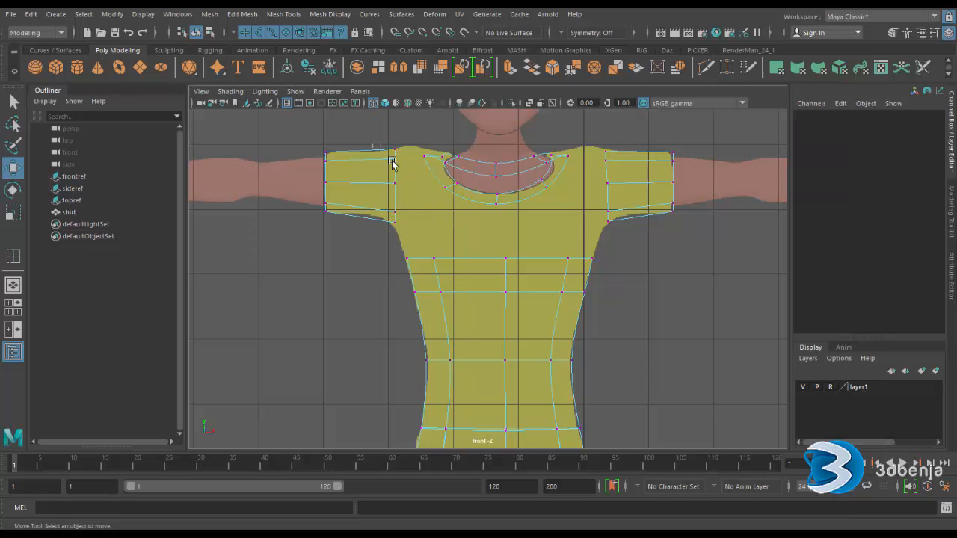
pyautogui.moveTo(392, 163); pyautogui.dragTo(411, 225)
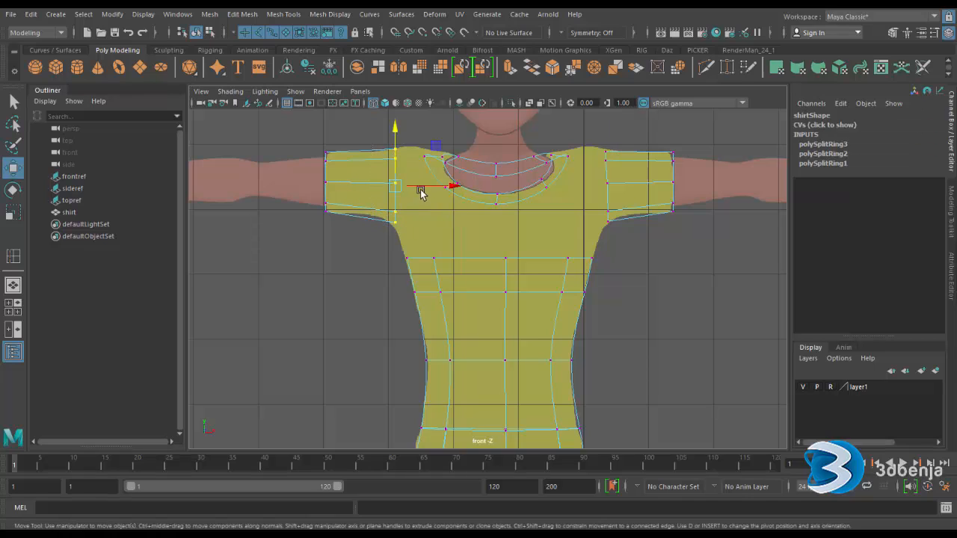
pyautogui.click(658, 296)
# - In a wireframe top view, move the +X sleeve's inner front vertices out to the reference sleeve edge
pyautogui.press('space')
pyautogui.press('space')
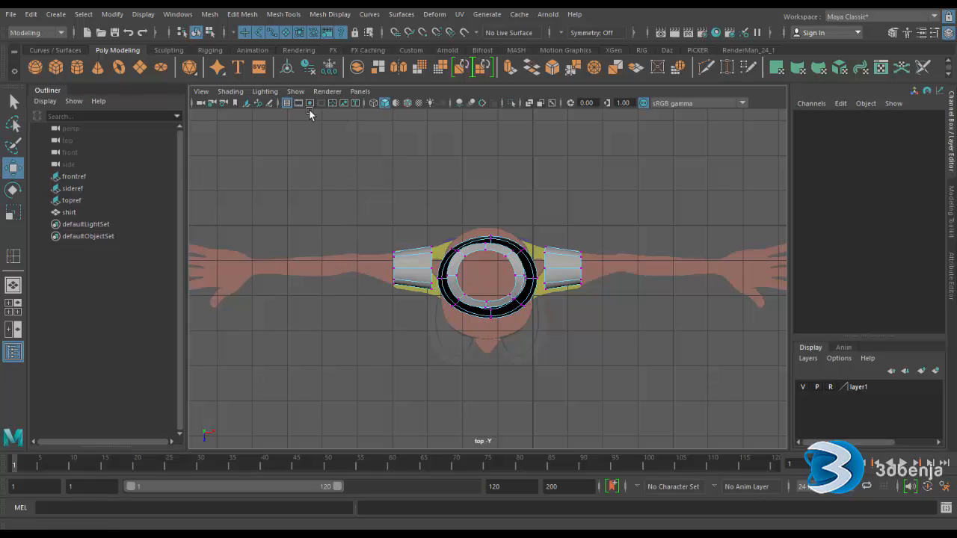
pyautogui.click(373, 102)
pyautogui.scroll(2, 591, 334)
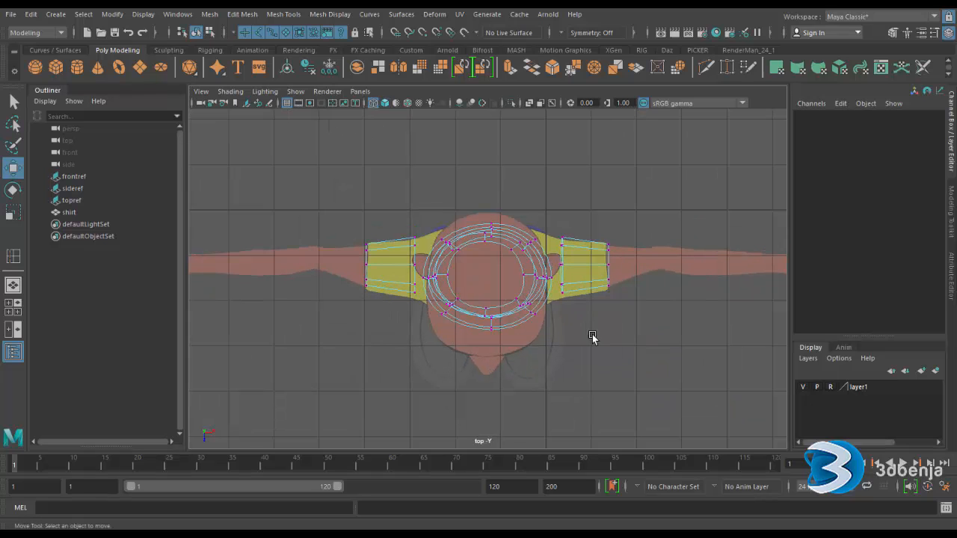
pyautogui.keyDown('alt'); pyautogui.moveTo(606, 369); pyautogui.dragTo(500, 365, button='middle'); pyautogui.keyUp('alt')
pyautogui.scroll(1, 525, 360)
pyautogui.scroll(3, 525, 360)
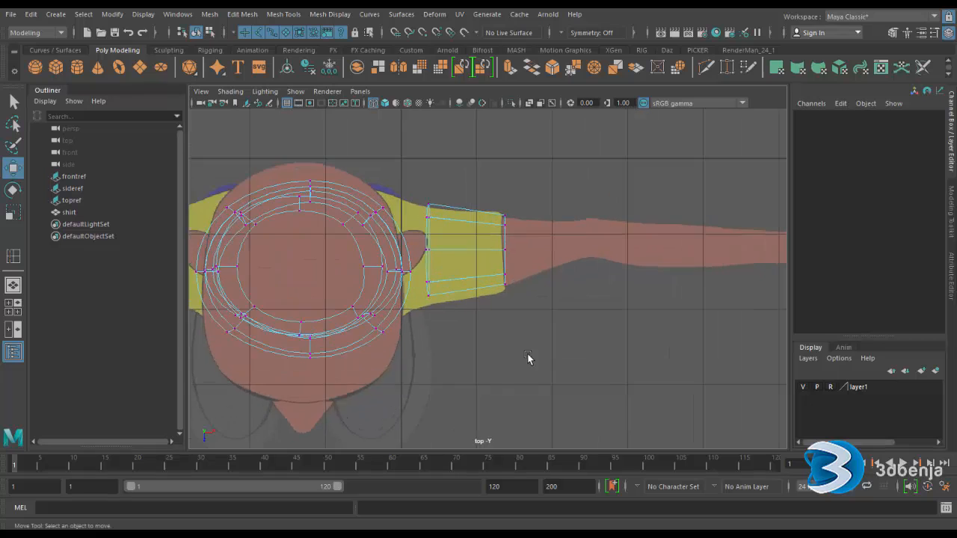
pyautogui.scroll(-1, 581, 346)
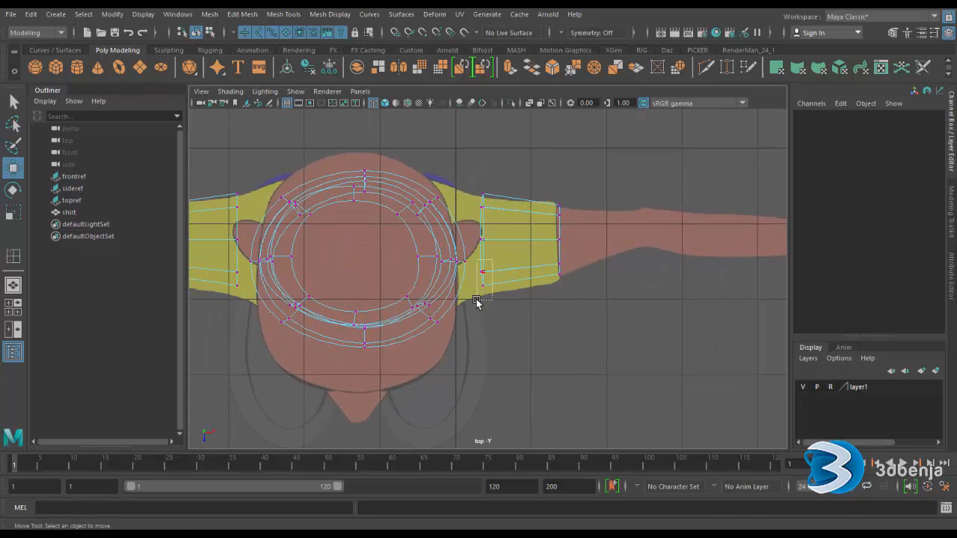
pyautogui.click(490, 279)
pyautogui.moveTo(484, 320); pyautogui.dragTo(488, 335)
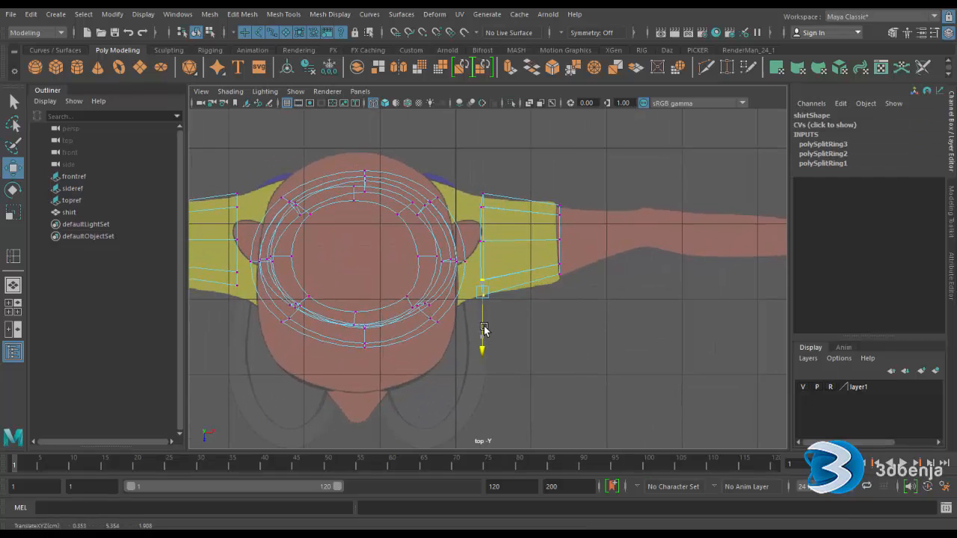
# - Align the +X sleeve's cuff vertices and its inner back vertices with the reference sleeve outline in the top view
pyautogui.moveTo(572, 250); pyautogui.dragTo(561, 286)
pyautogui.moveTo(579, 199); pyautogui.dragTo(549, 253)
pyautogui.moveTo(593, 222); pyautogui.dragTo(591, 222)
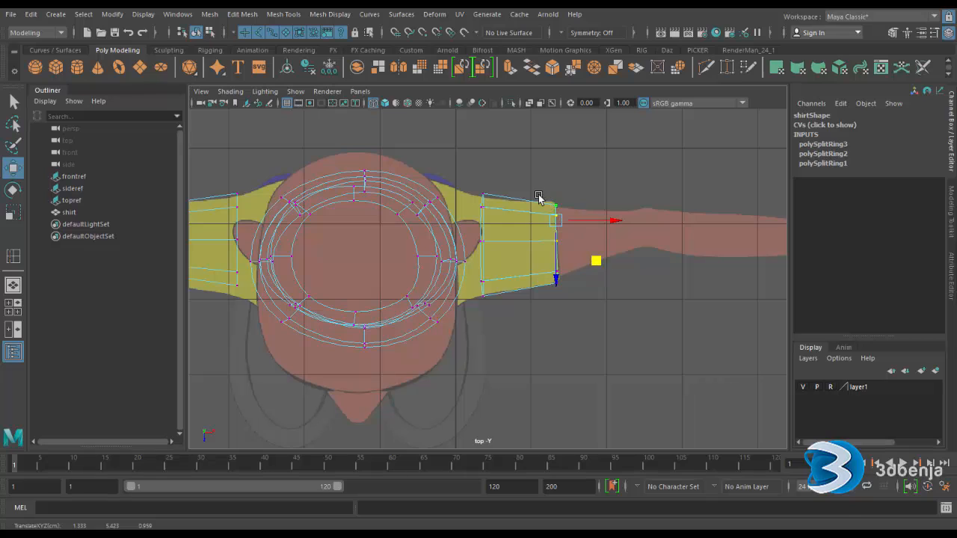
pyautogui.moveTo(533, 193); pyautogui.dragTo(564, 223)
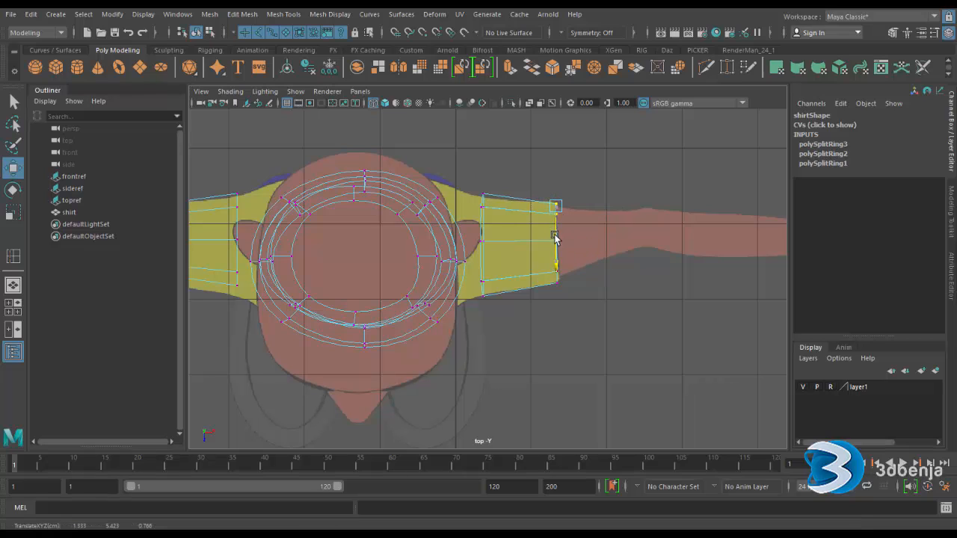
pyautogui.click(556, 238)
pyautogui.moveTo(469, 173); pyautogui.dragTo(492, 223)
pyautogui.click(481, 232)
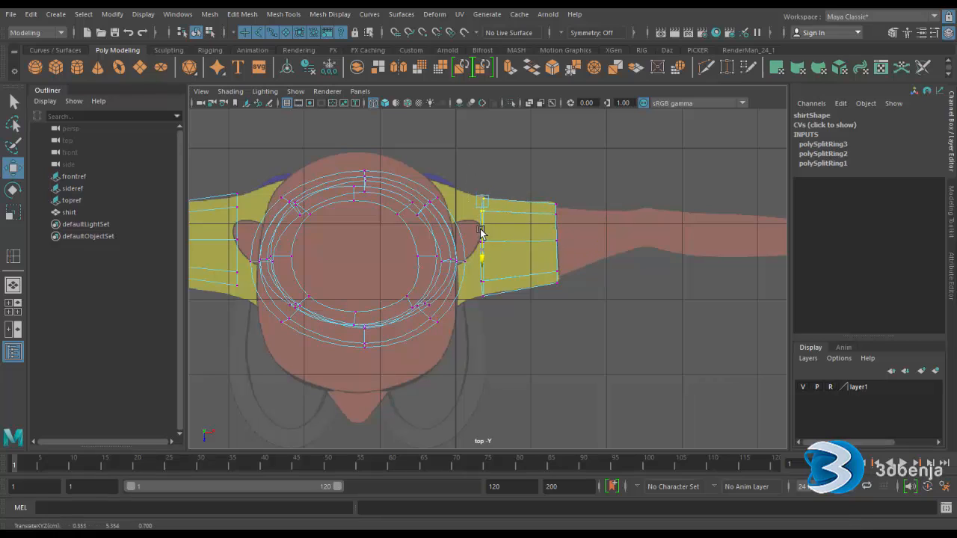
pyautogui.click(534, 344)
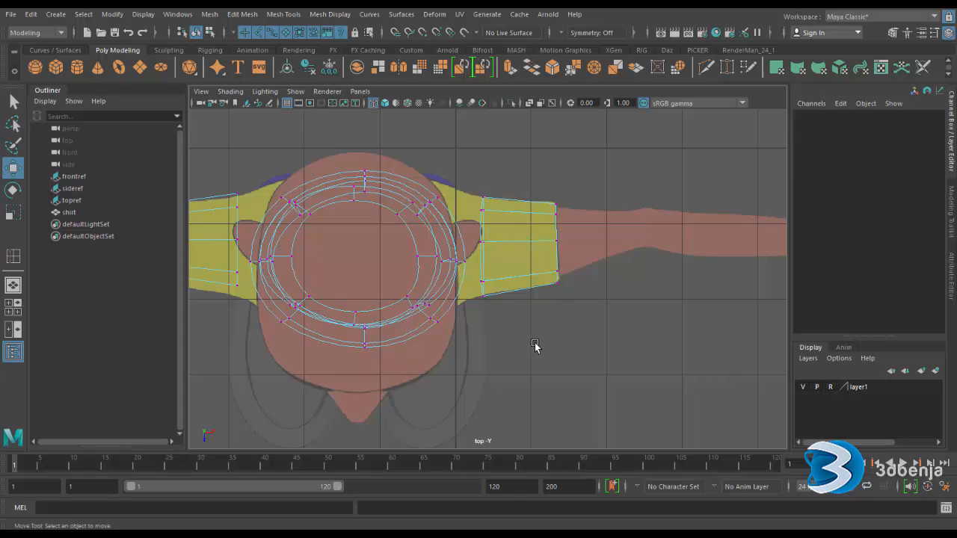
# - Fit the -X sleeve's cuff vertices and its inner front and back vertices to the reference sleeve outline in the top view
pyautogui.scroll(-3, 537, 347)
pyautogui.keyDown('alt'); pyautogui.moveTo(353, 333); pyautogui.dragTo(476, 336, button='middle'); pyautogui.keyUp('alt')
pyautogui.scroll(4, 462, 297)
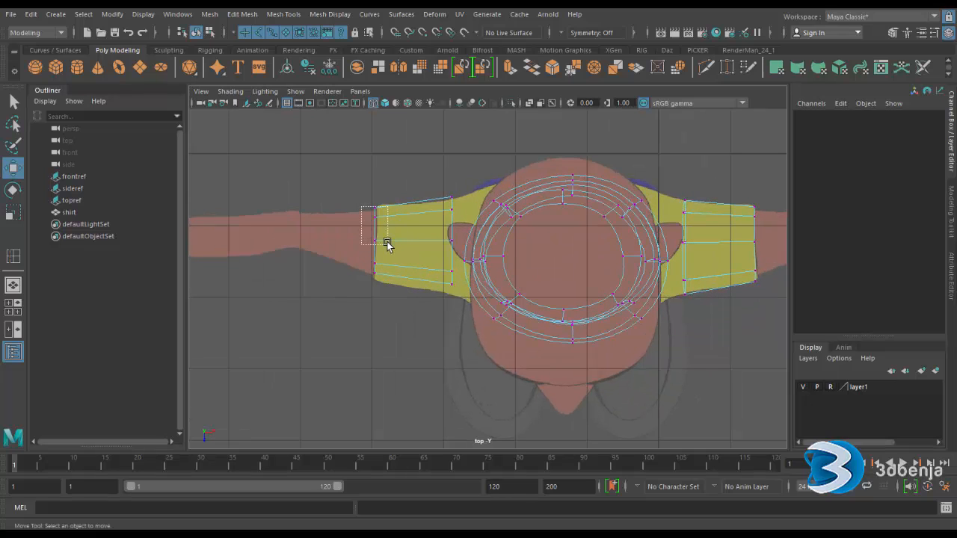
pyautogui.click(377, 211)
pyautogui.moveTo(376, 229); pyautogui.dragTo(404, 210)
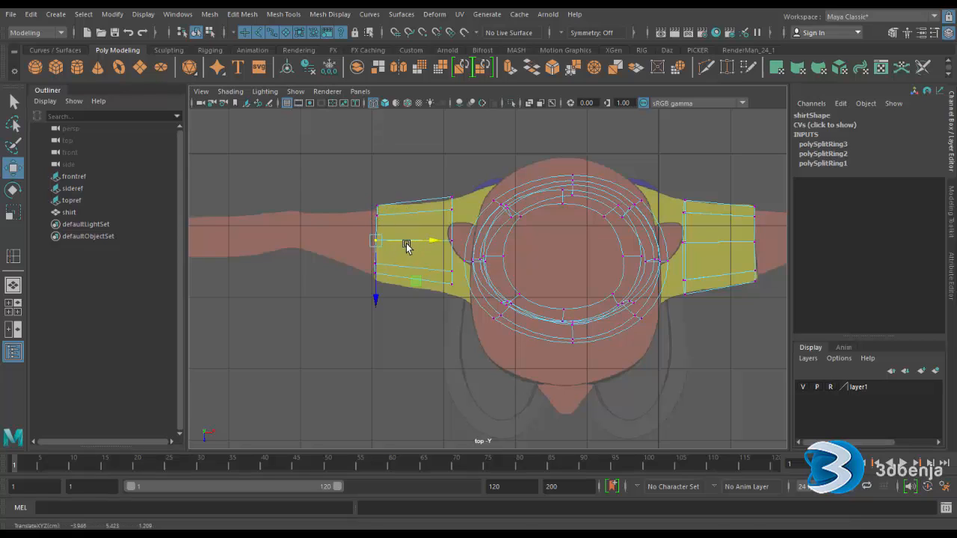
pyautogui.moveTo(357, 261); pyautogui.dragTo(375, 312)
pyautogui.click(424, 299)
pyautogui.moveTo(436, 268); pyautogui.dragTo(454, 320)
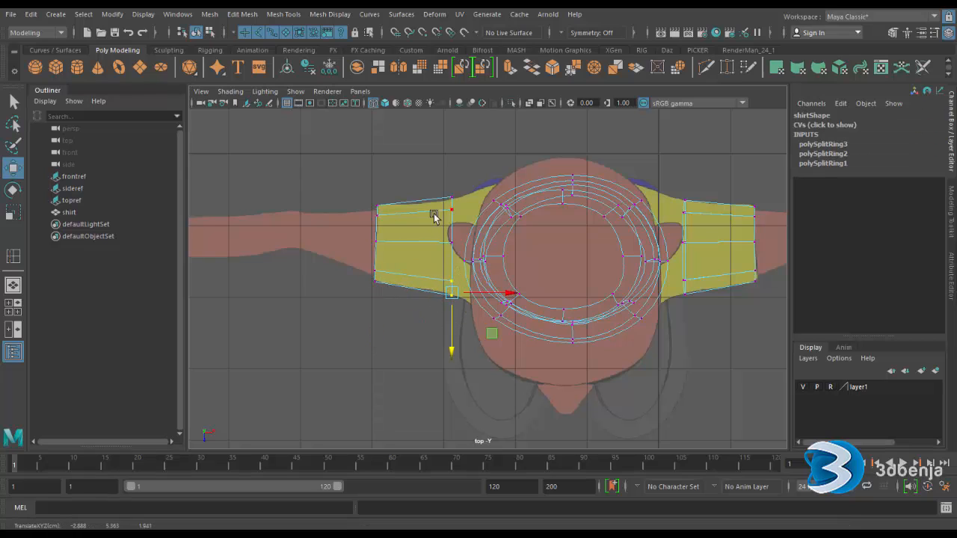
pyautogui.moveTo(433, 187); pyautogui.dragTo(456, 235)
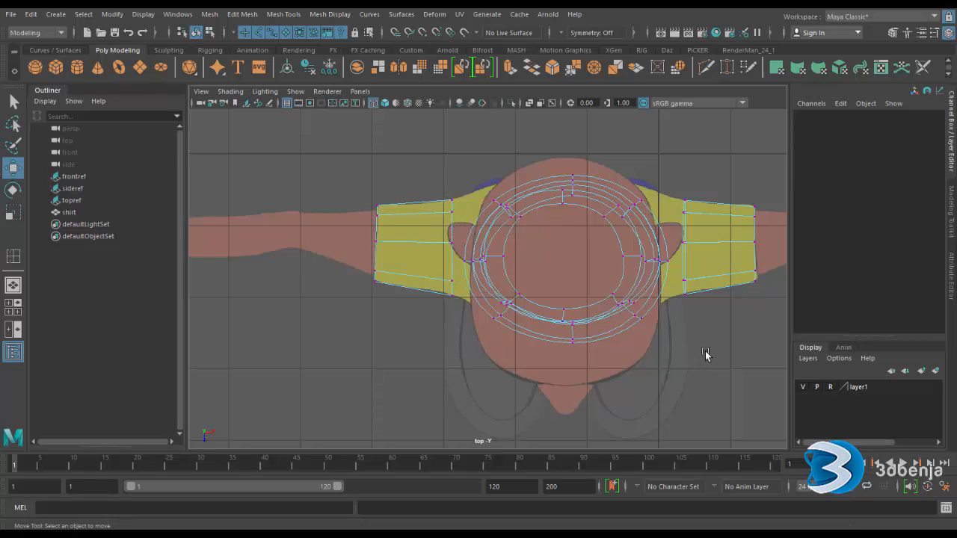
# - Return to the perspective view, turn off the shirt's smooth preview and switch to edge selection
pyautogui.press('space')
pyautogui.press('space')
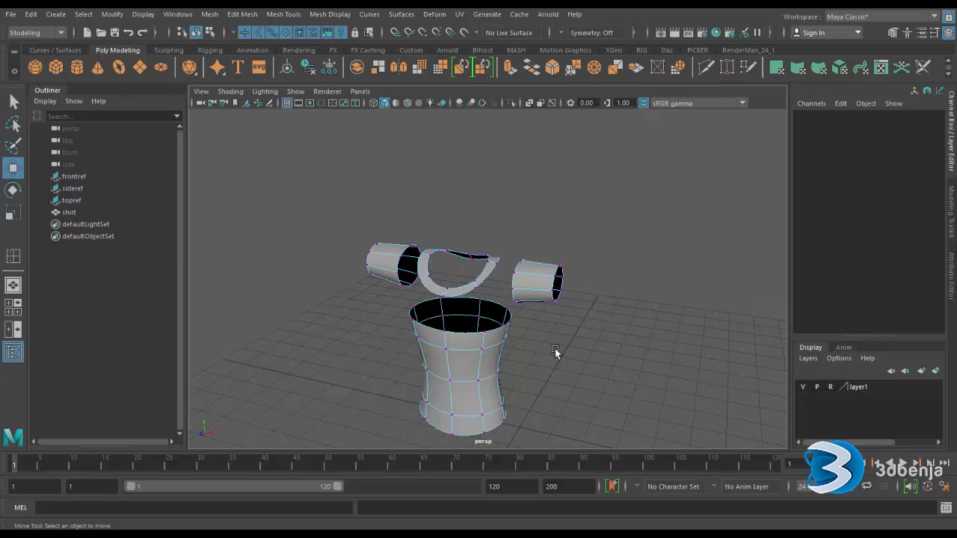
pyautogui.scroll(5, 552, 346)
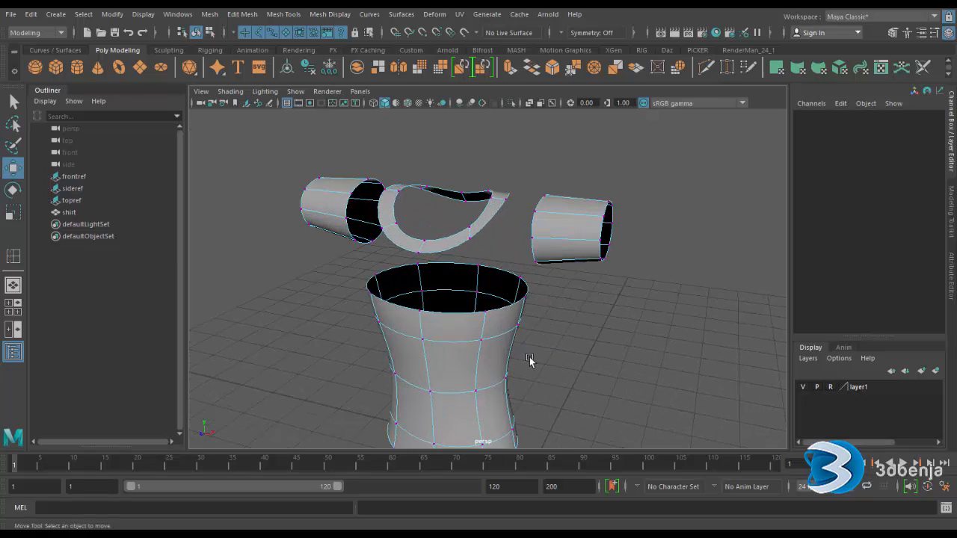
pyautogui.press('1')
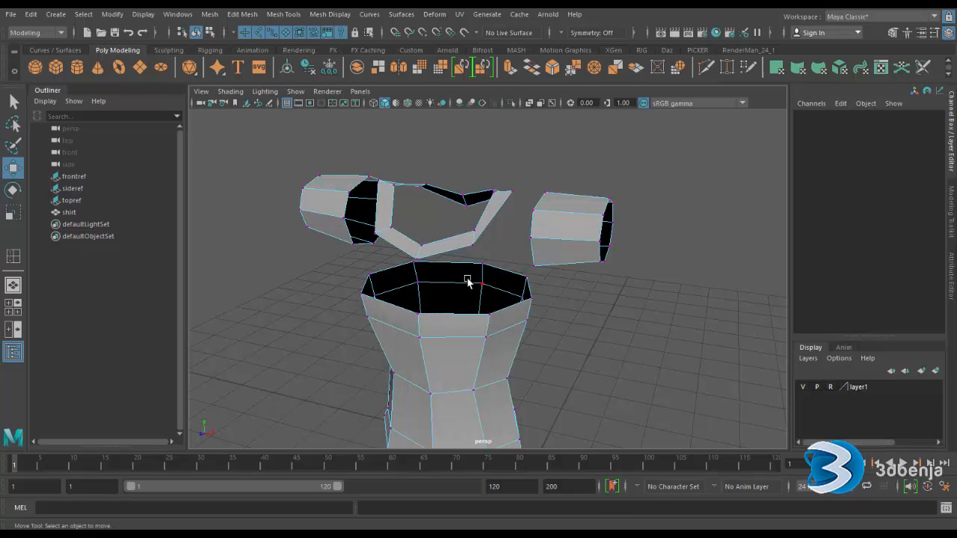
pyautogui.rightClick(450, 251)
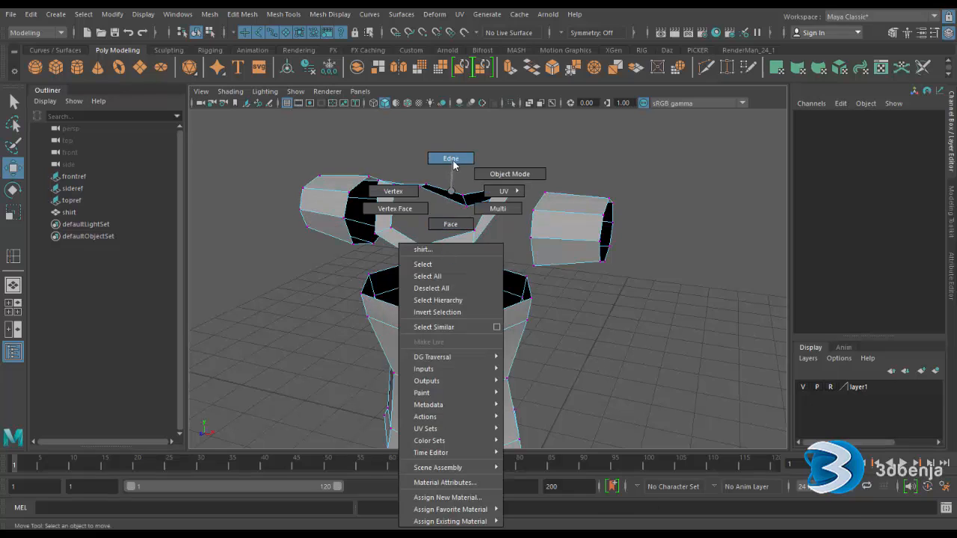
pyautogui.click(451, 157)
# - Bridge the two front outer edges of the neckline to the torso's two front top edges, with Divisions set to 1
pyautogui.click(445, 257)
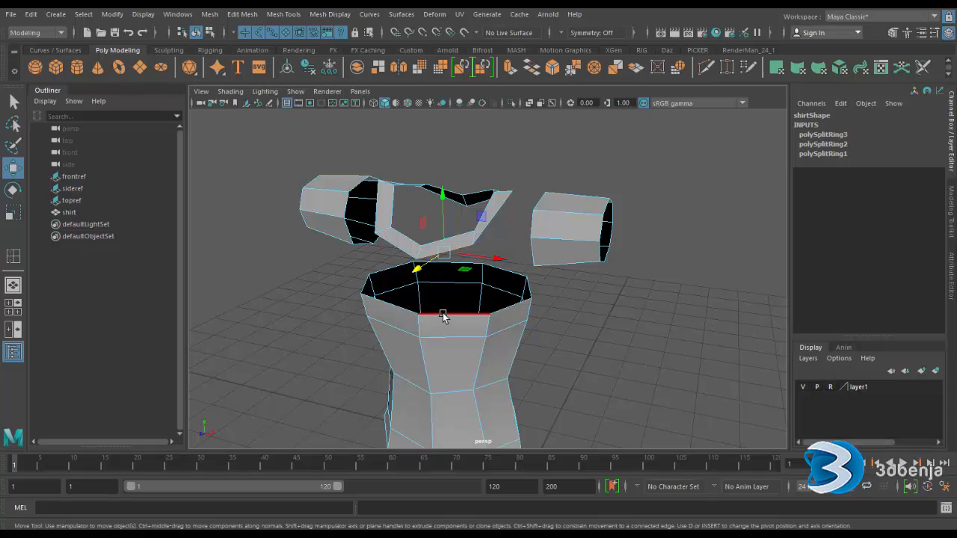
pyautogui.keyDown('shift'); pyautogui.click(443, 315); pyautogui.keyUp('shift')
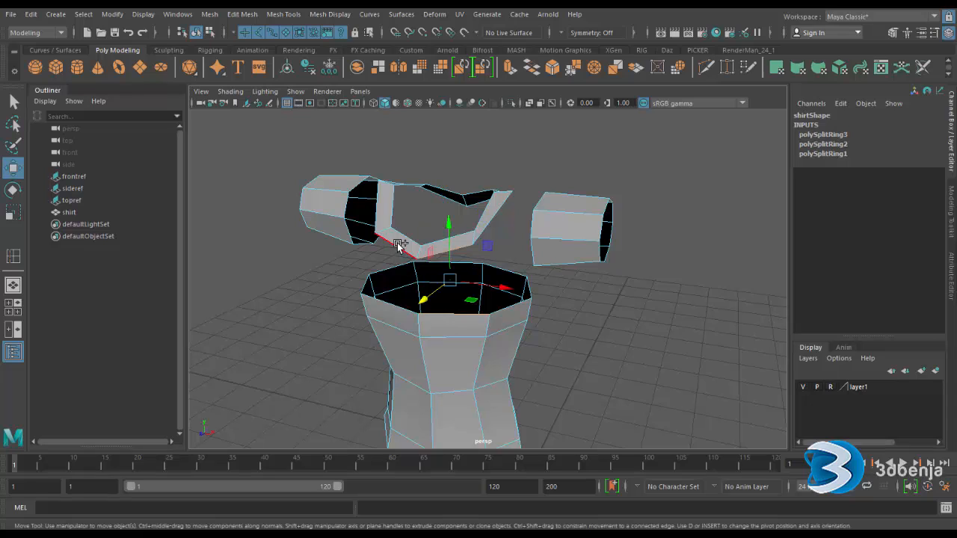
pyautogui.keyDown('shift'); pyautogui.click(389, 305); pyautogui.keyUp('shift')
pyautogui.keyDown('shift'); pyautogui.click(389, 306); pyautogui.keyUp('shift')
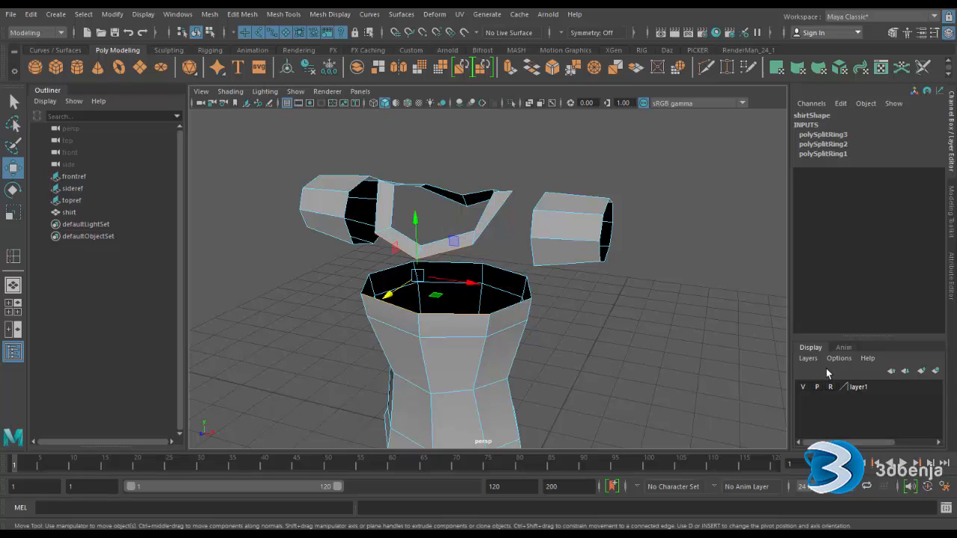
pyautogui.click(953, 227)
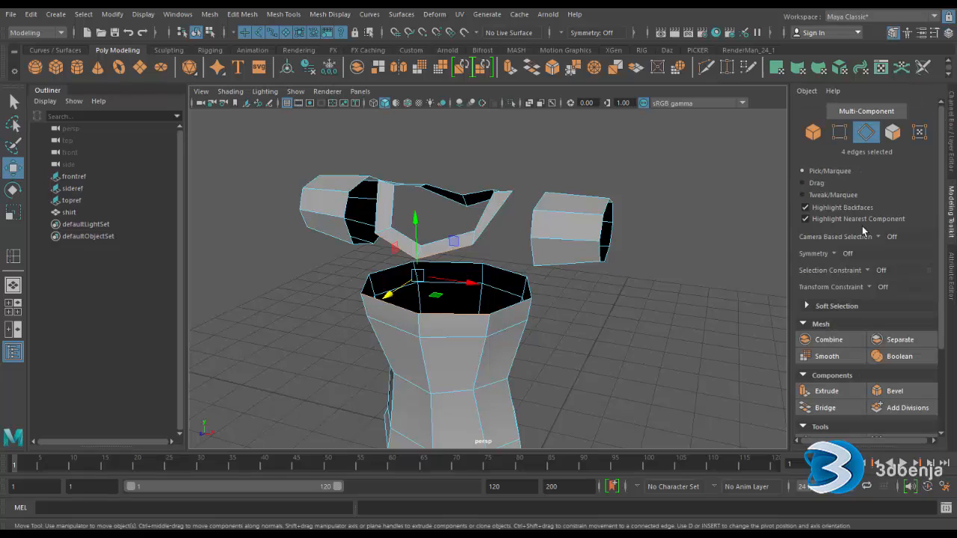
pyautogui.click(844, 408)
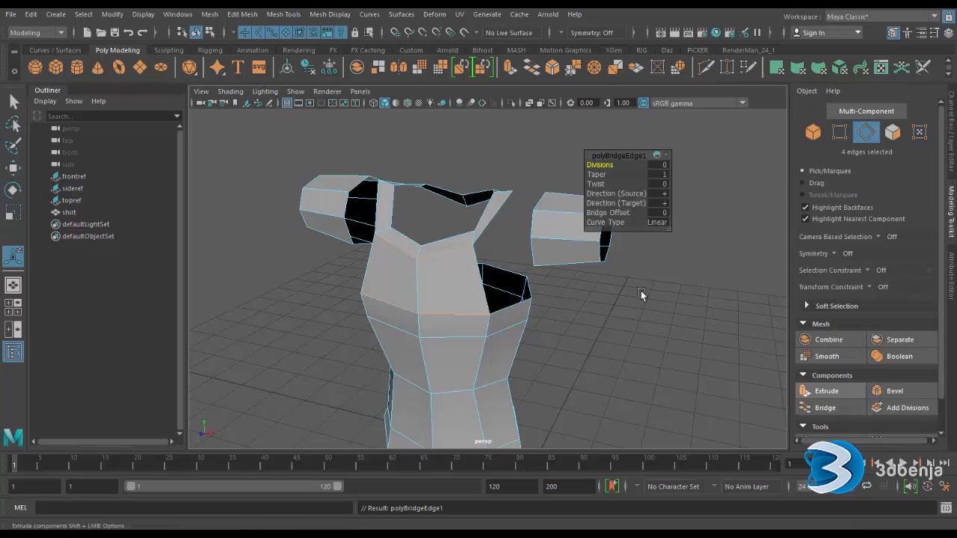
pyautogui.click(604, 165)
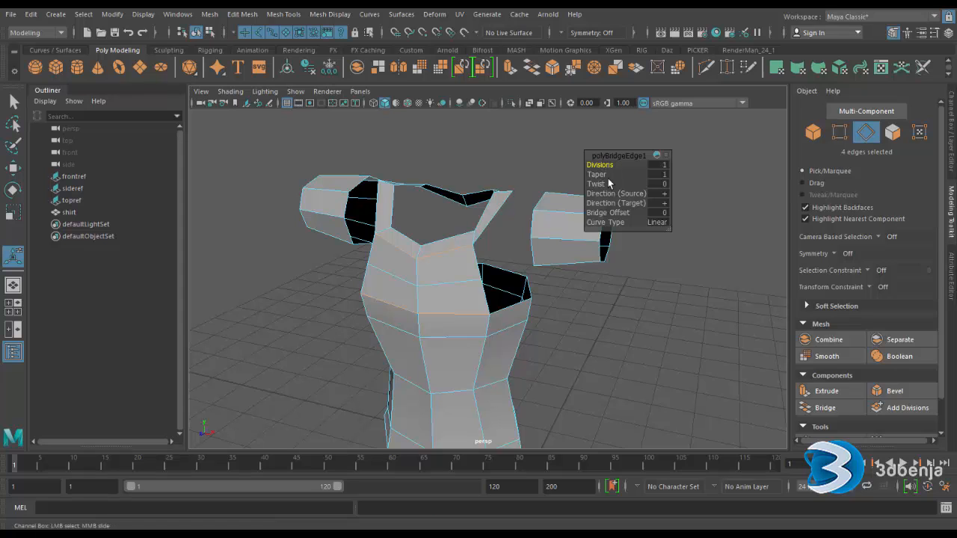
pyautogui.click(604, 323)
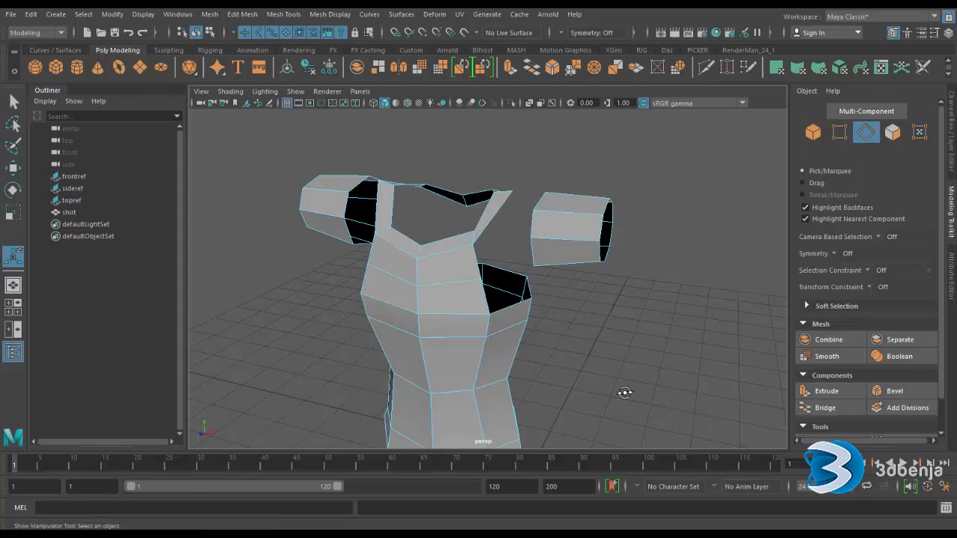
# - Bridge the two back outer edges of the neckline to the torso's two back top edges, with one division
pyautogui.keyDown('alt'); pyautogui.moveTo(625, 393); pyautogui.dragTo(387, 384); pyautogui.keyUp('alt')
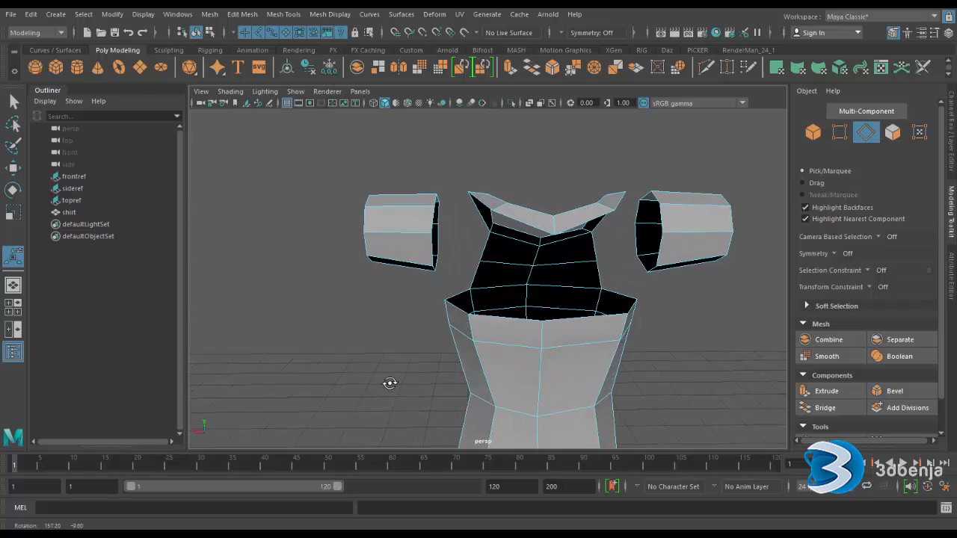
pyautogui.click(580, 329)
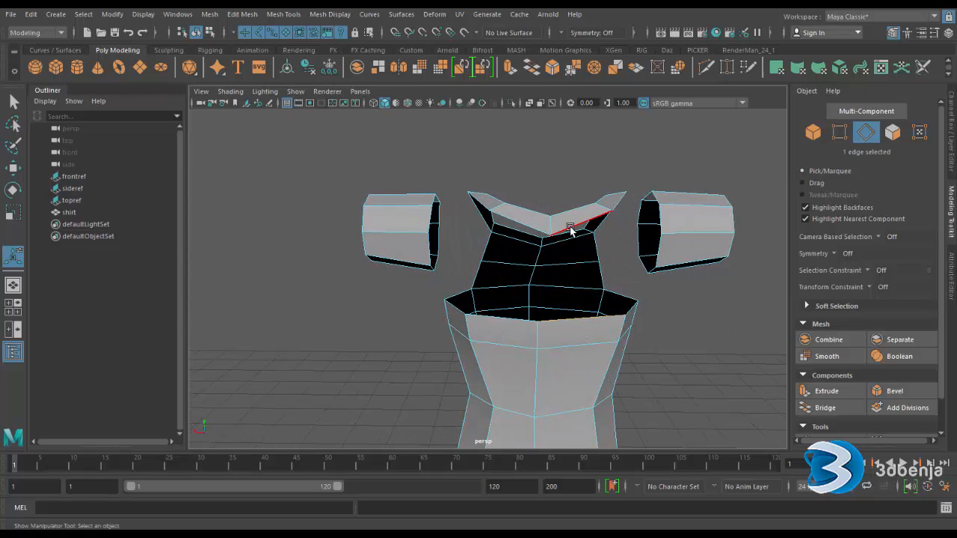
pyautogui.keyDown('shift'); pyautogui.click(570, 230); pyautogui.keyUp('shift')
pyautogui.keyDown('shift'); pyautogui.click(528, 227); pyautogui.keyUp('shift')
pyautogui.keyDown('shift'); pyautogui.click(507, 318); pyautogui.keyUp('shift')
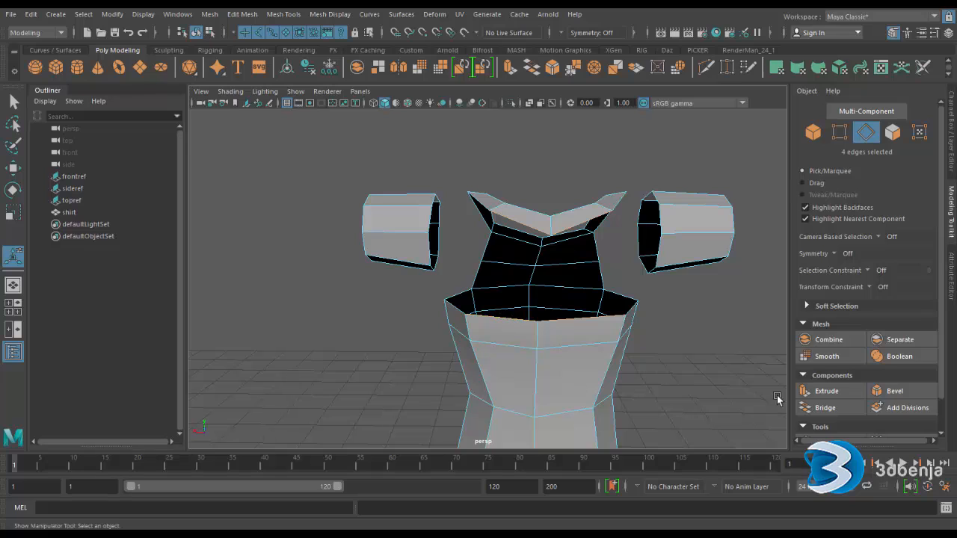
pyautogui.click(836, 410)
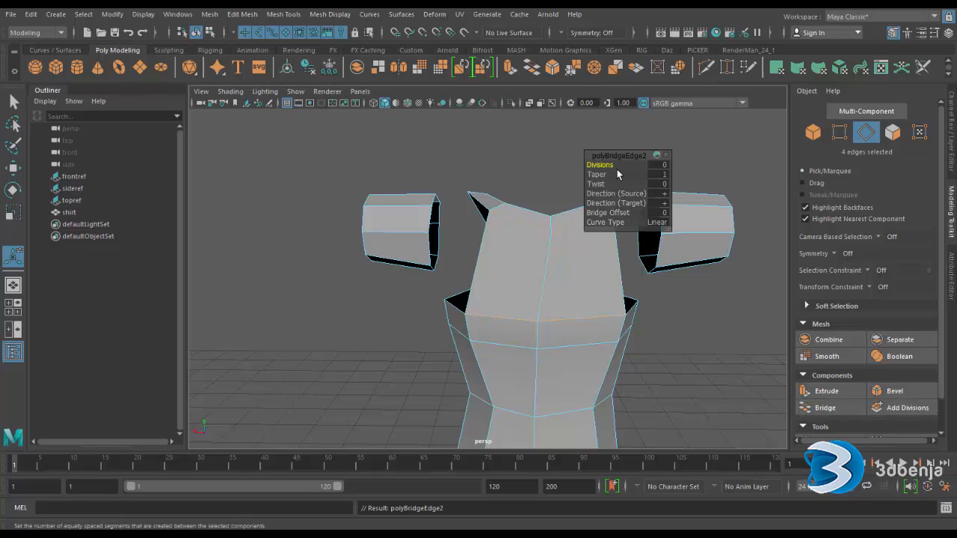
pyautogui.click(729, 161)
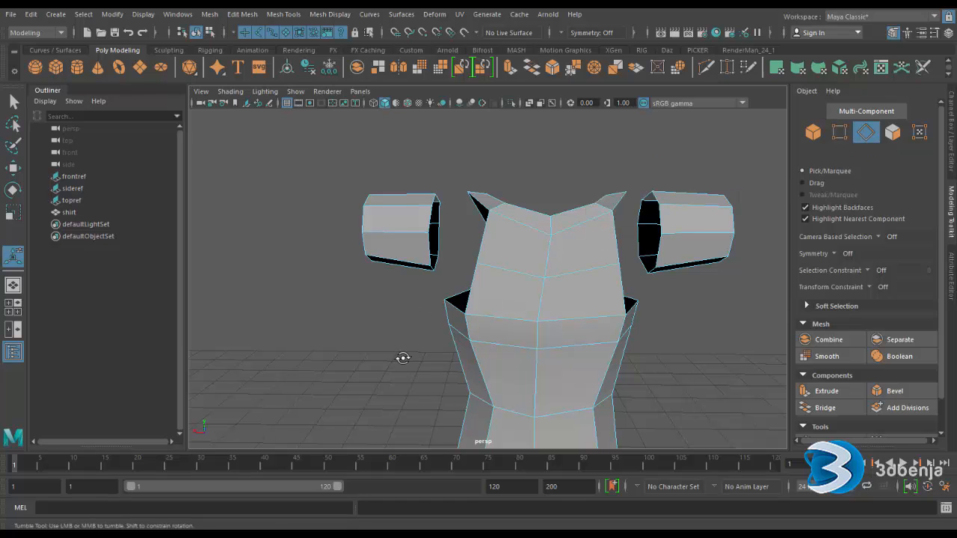
# - Bridge the +X sleeve's inner border loop to the armhole border loop on the same side of the torso
pyautogui.keyDown('alt'); pyautogui.moveTo(401, 356); pyautogui.dragTo(641, 352); pyautogui.keyUp('alt')
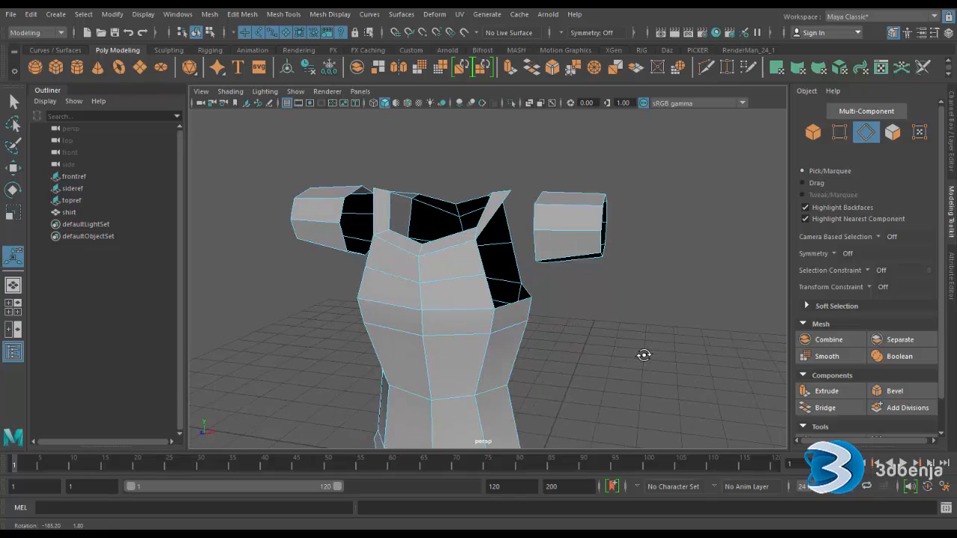
pyautogui.click(536, 219)
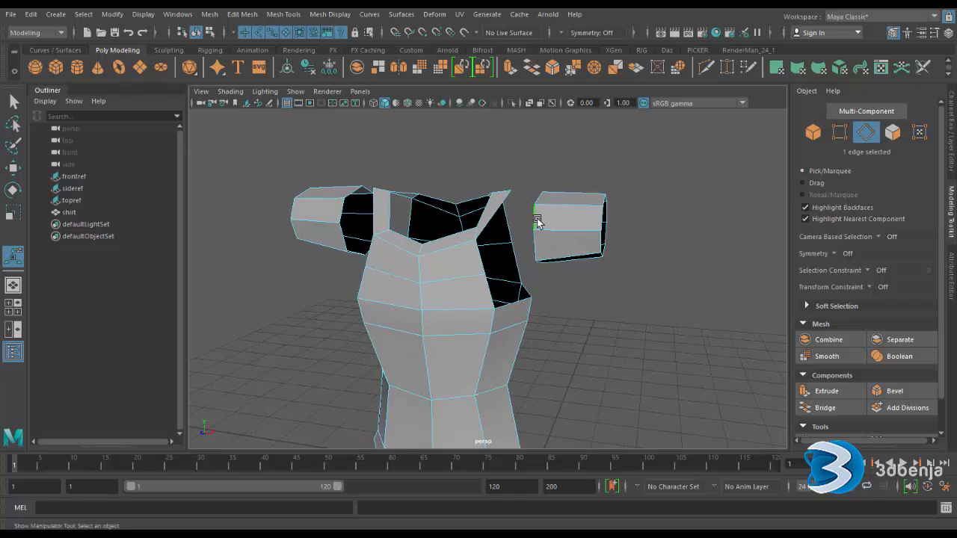
pyautogui.keyDown('shift'); pyautogui.doubleClick(484, 256); pyautogui.keyUp('shift')
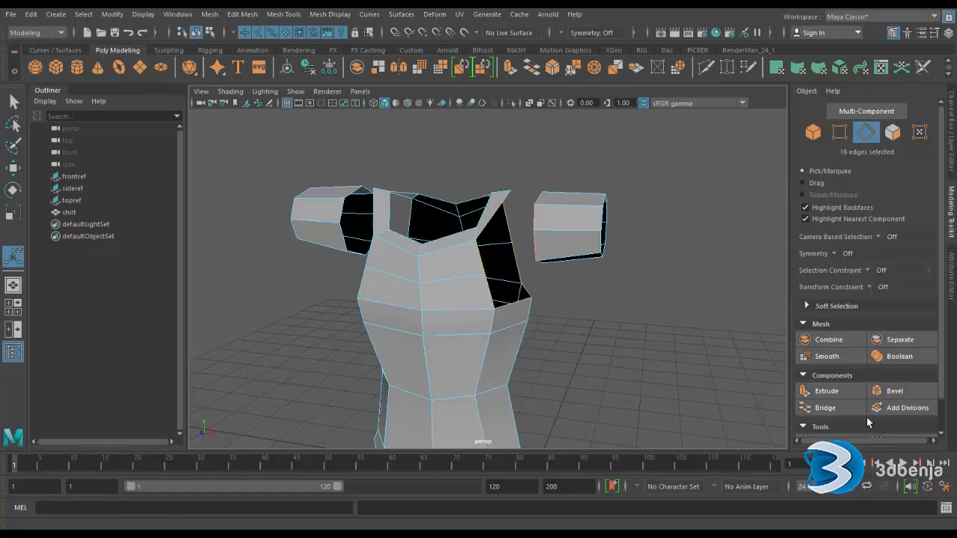
pyautogui.click(830, 408)
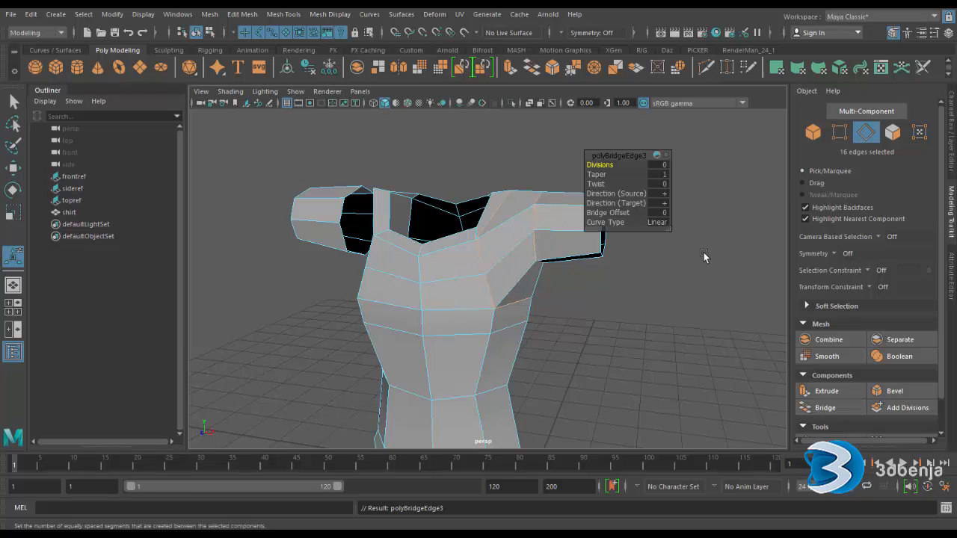
# - Bridge the -X sleeve's inner border loop to the armhole border loop on the same side of the torso
pyautogui.click(688, 273)
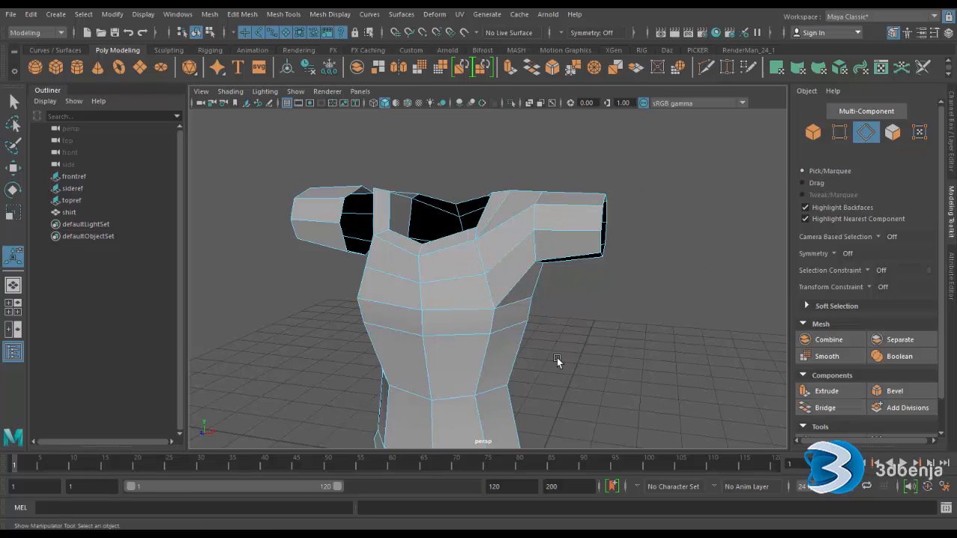
pyautogui.keyDown('alt'); pyautogui.moveTo(557, 361); pyautogui.dragTo(632, 344); pyautogui.keyUp('alt')
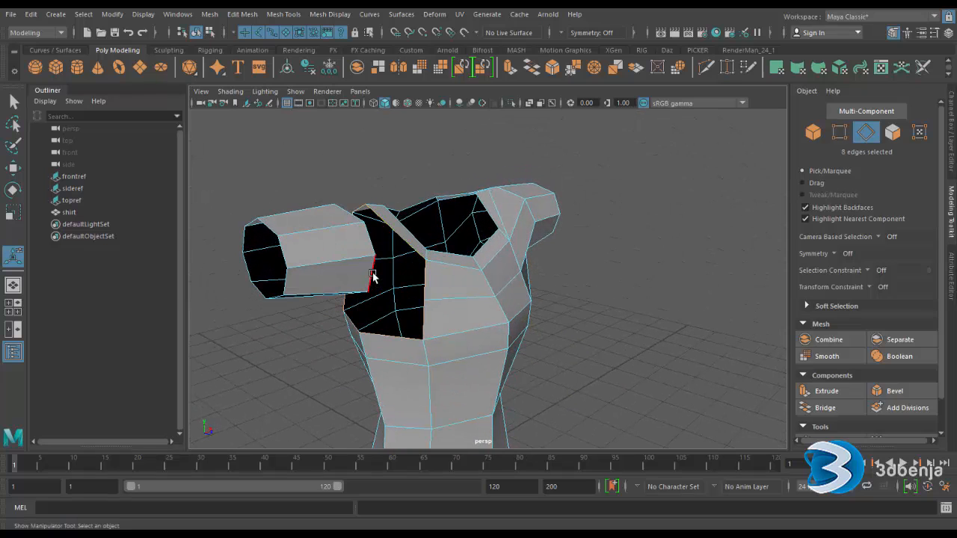
pyautogui.click(826, 408)
pyautogui.click(621, 314)
# - Turn on the shirt's smooth preview, check its shape from the front and side, and return to object selection
pyautogui.keyDown('alt'); pyautogui.moveTo(622, 315); pyautogui.dragTo(522, 309); pyautogui.keyUp('alt')
pyautogui.press('3')
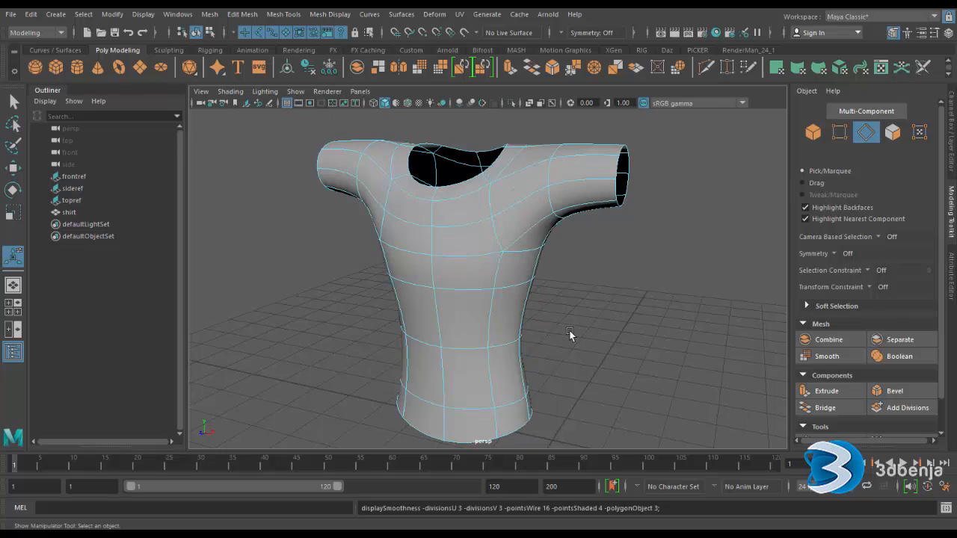
pyautogui.scroll(-3, 577, 348)
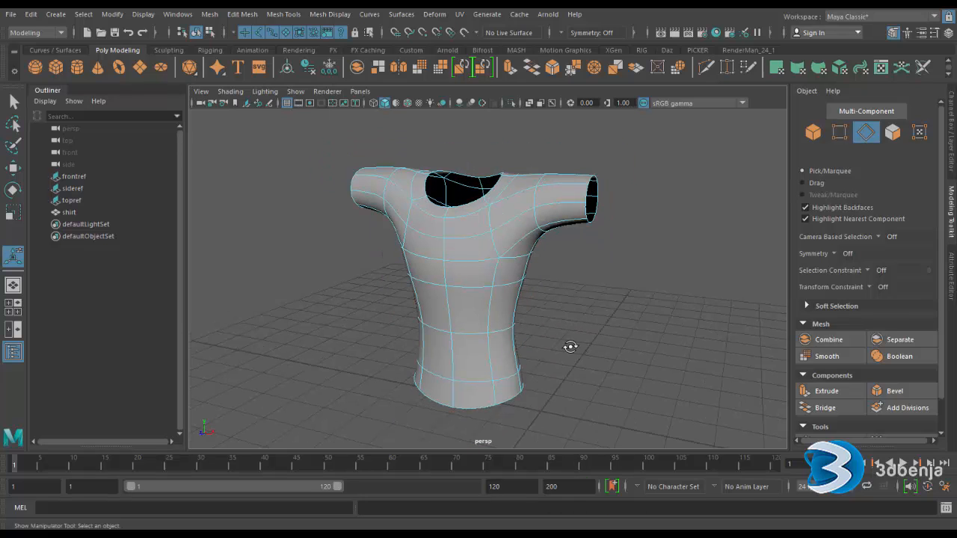
pyautogui.keyDown('alt'); pyautogui.moveTo(571, 346); pyautogui.dragTo(500, 349); pyautogui.keyUp('alt')
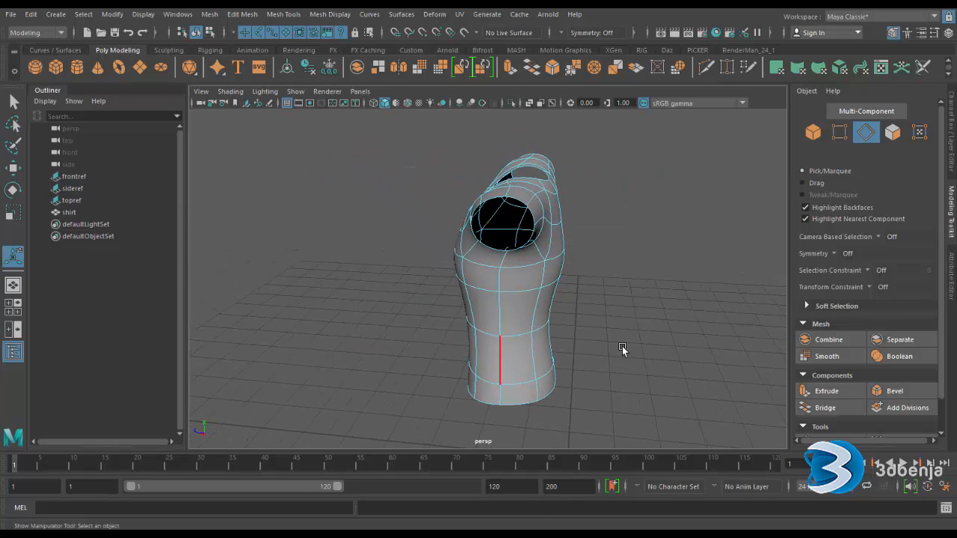
pyautogui.moveTo(641, 333); pyautogui.dragTo(695, 174, button='right')
pyautogui.click(588, 321)
pyautogui.keyDown('alt'); pyautogui.moveTo(589, 320); pyautogui.dragTo(688, 316); pyautogui.keyUp('alt')
# - Switch to the four-view layout, select the shirt and compare it with the character reference in the front and side views
pyautogui.press('space')
pyautogui.scroll(-2, 583, 338)
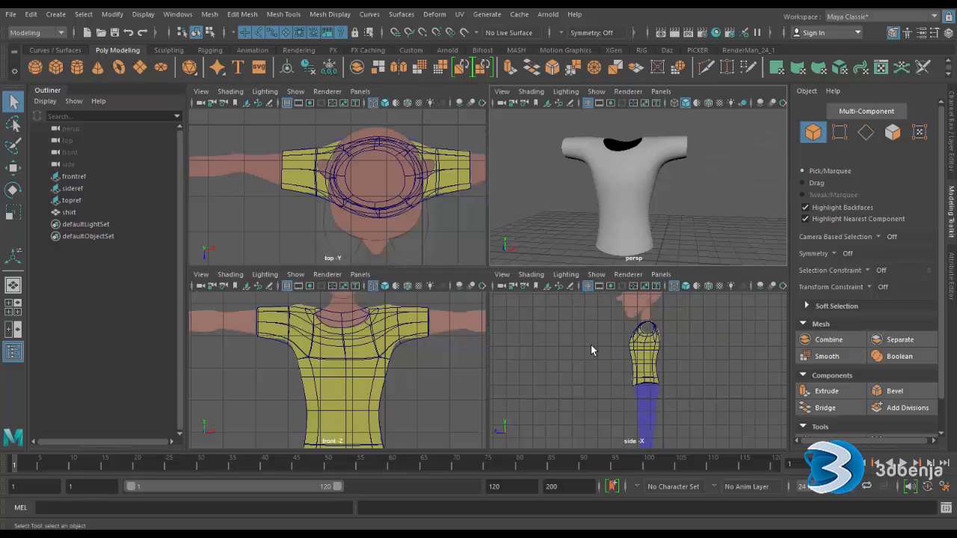
pyautogui.click(642, 365)
pyautogui.scroll(-4, 407, 377)
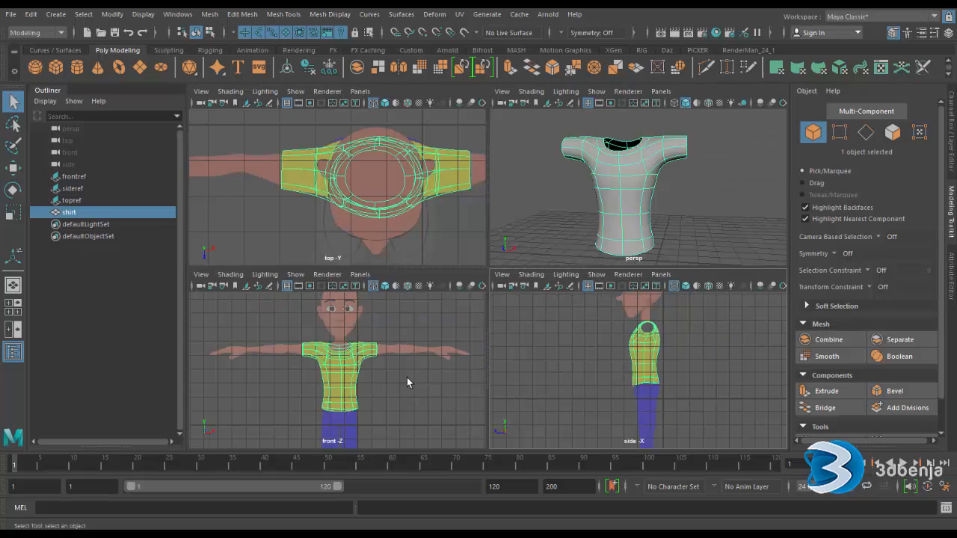
pyautogui.scroll(-2, 643, 371)
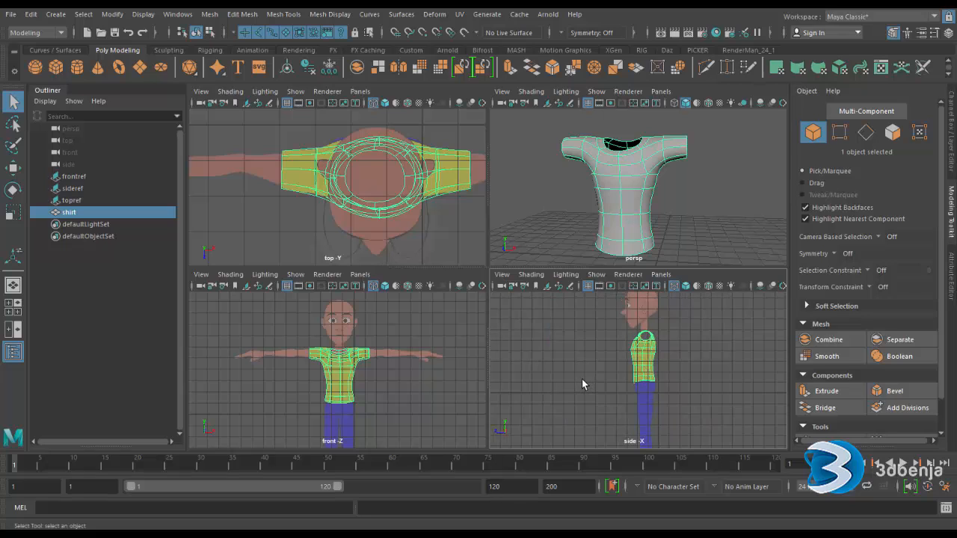
pyautogui.keyDown('alt'); pyautogui.moveTo(582, 379); pyautogui.dragTo(562, 396, button='middle'); pyautogui.keyUp('alt')
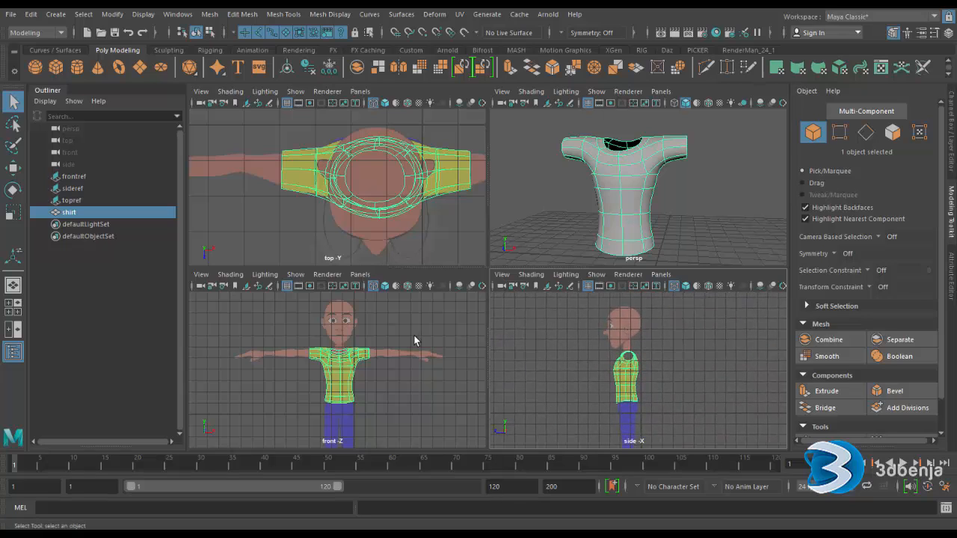